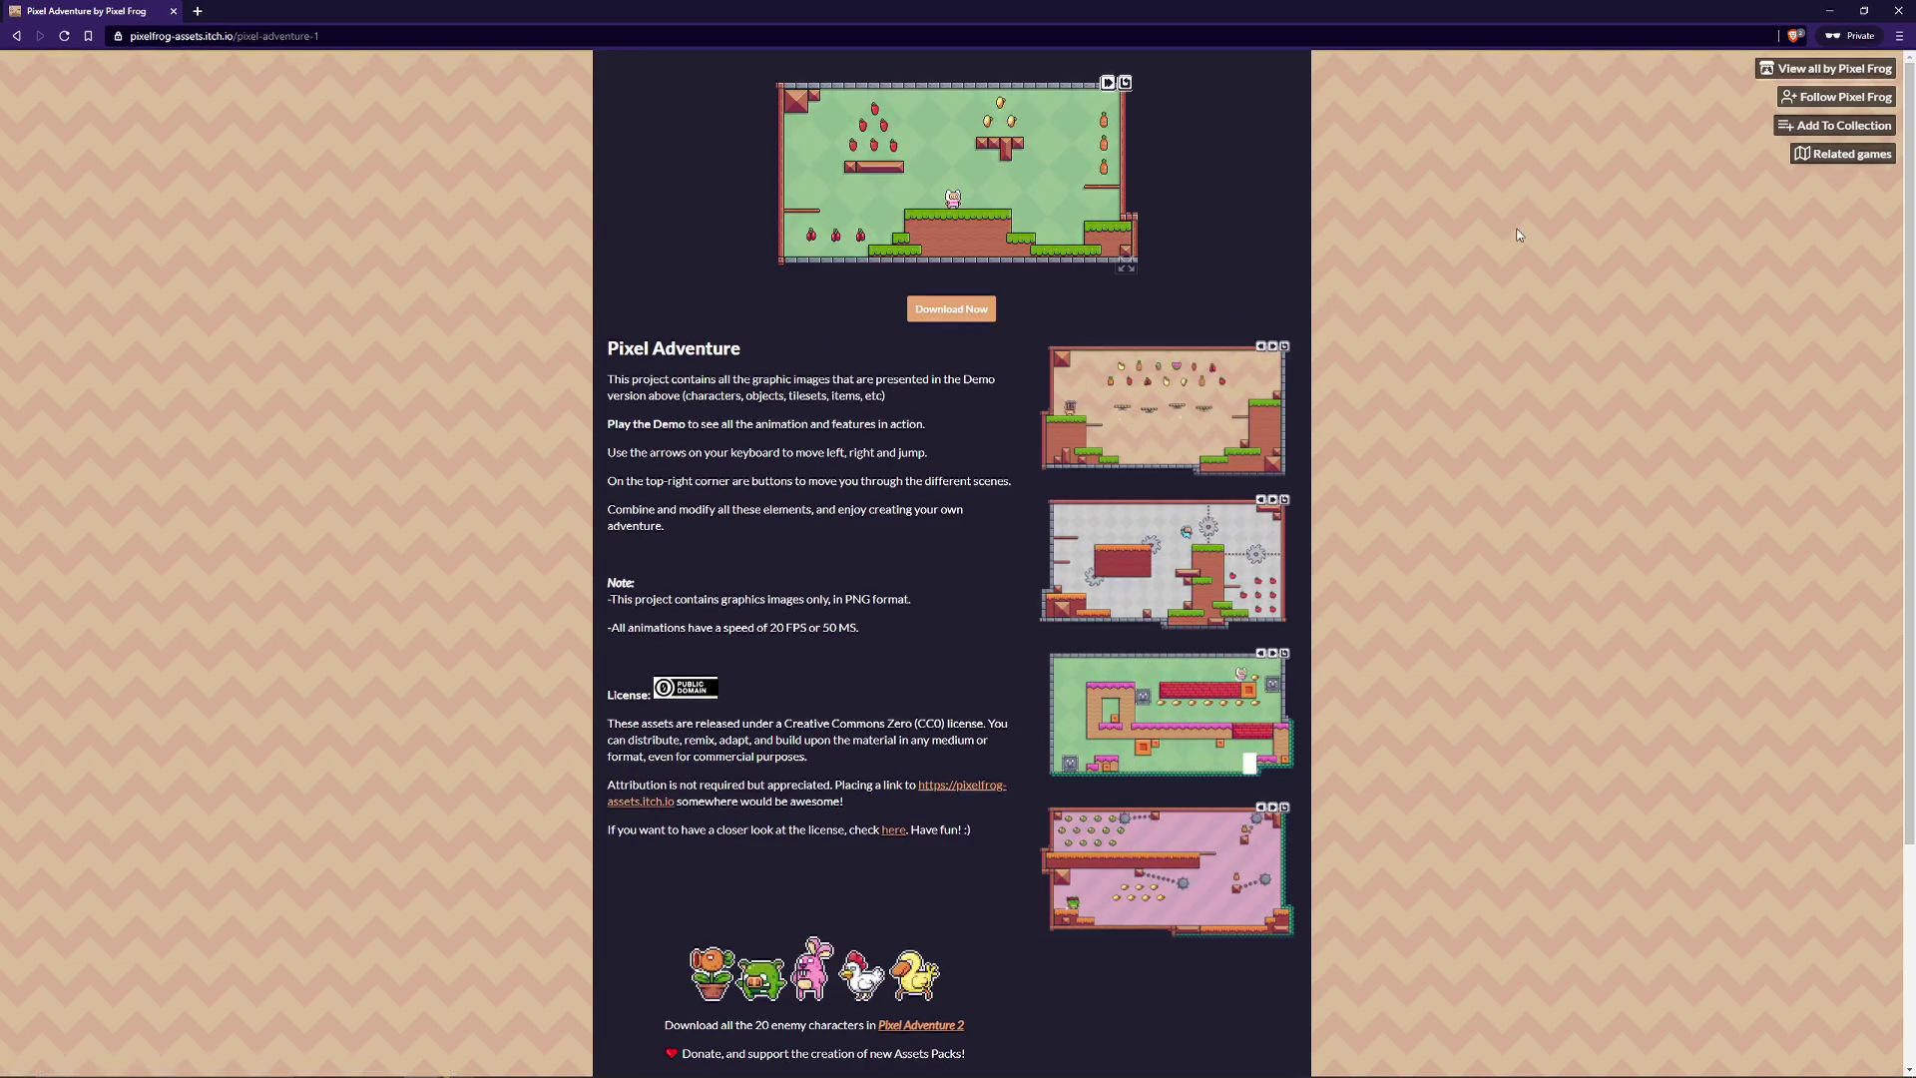
Browse PlatformerAssets into the Ninja Frog folder and view Double Jump (32x32).png in Photos
scroll(1518, 234, "down", 3)
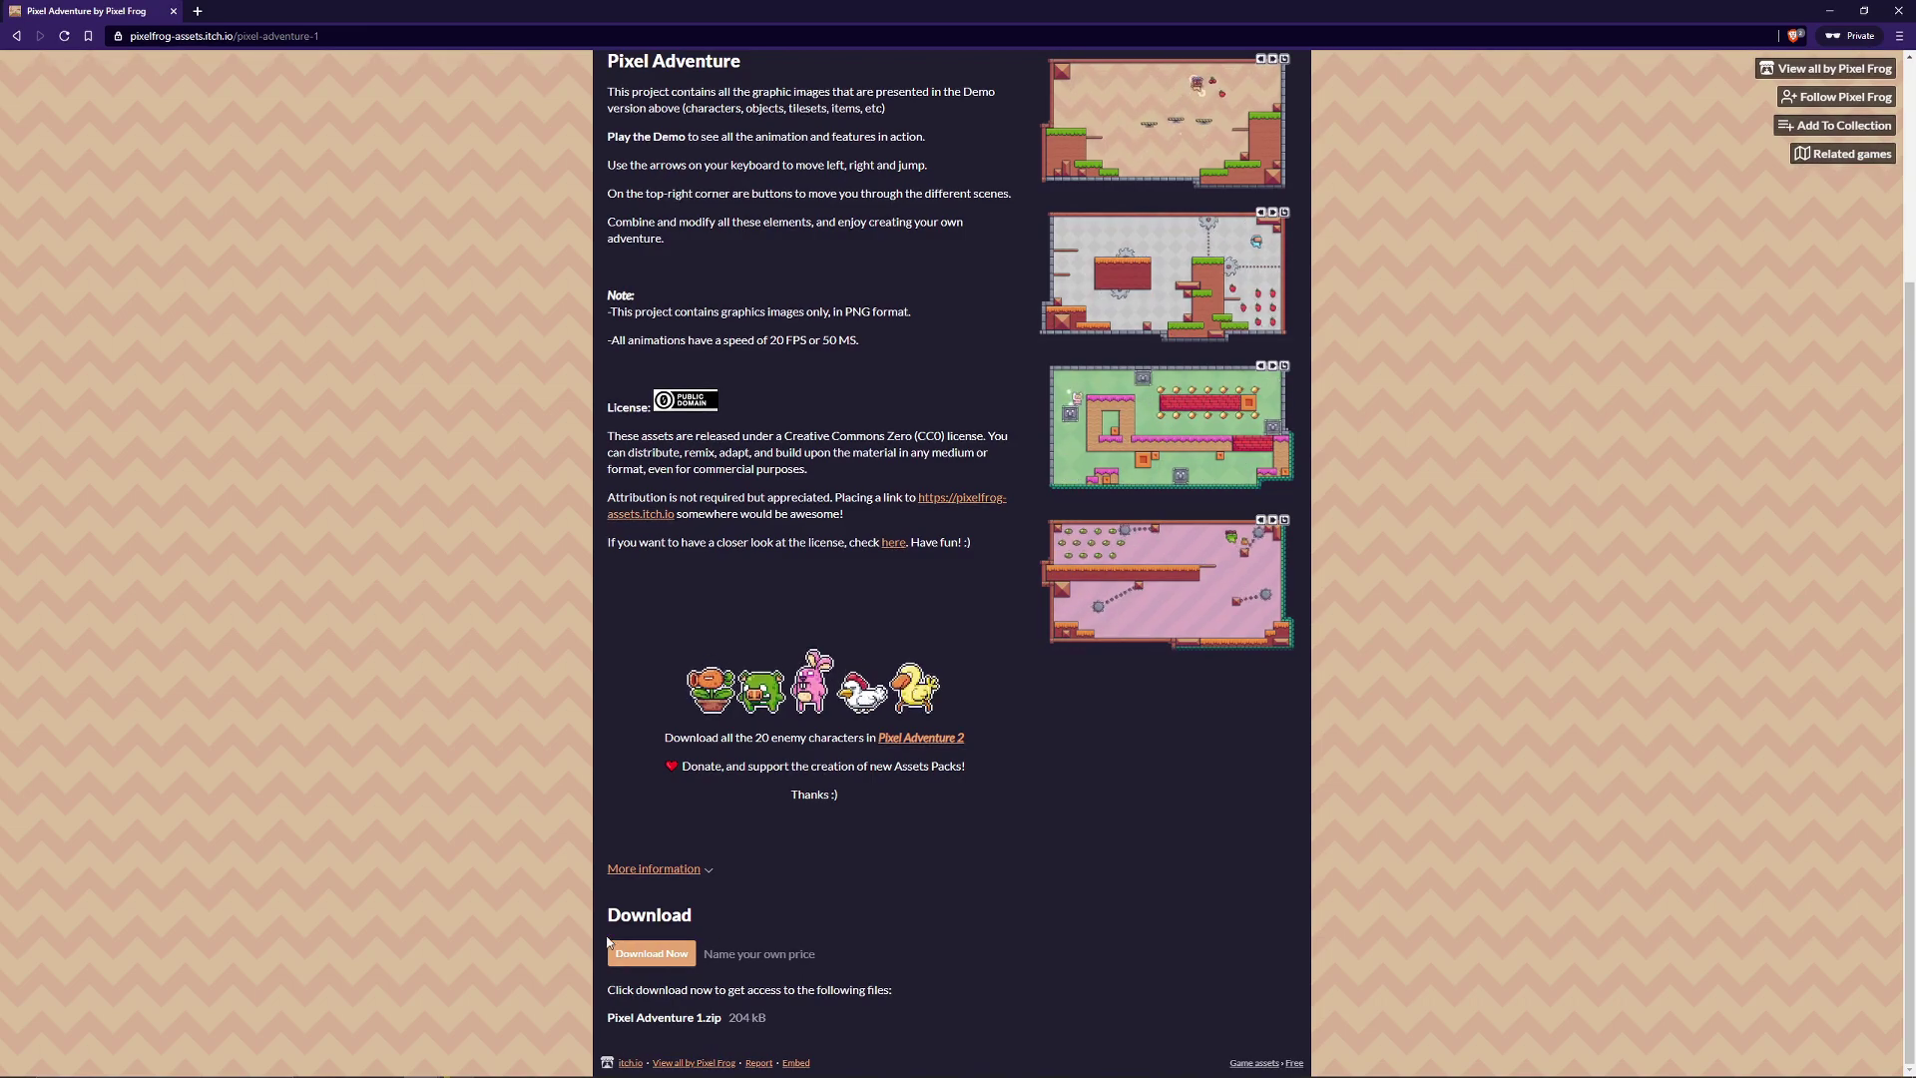
scroll(655, 671, "up", 3)
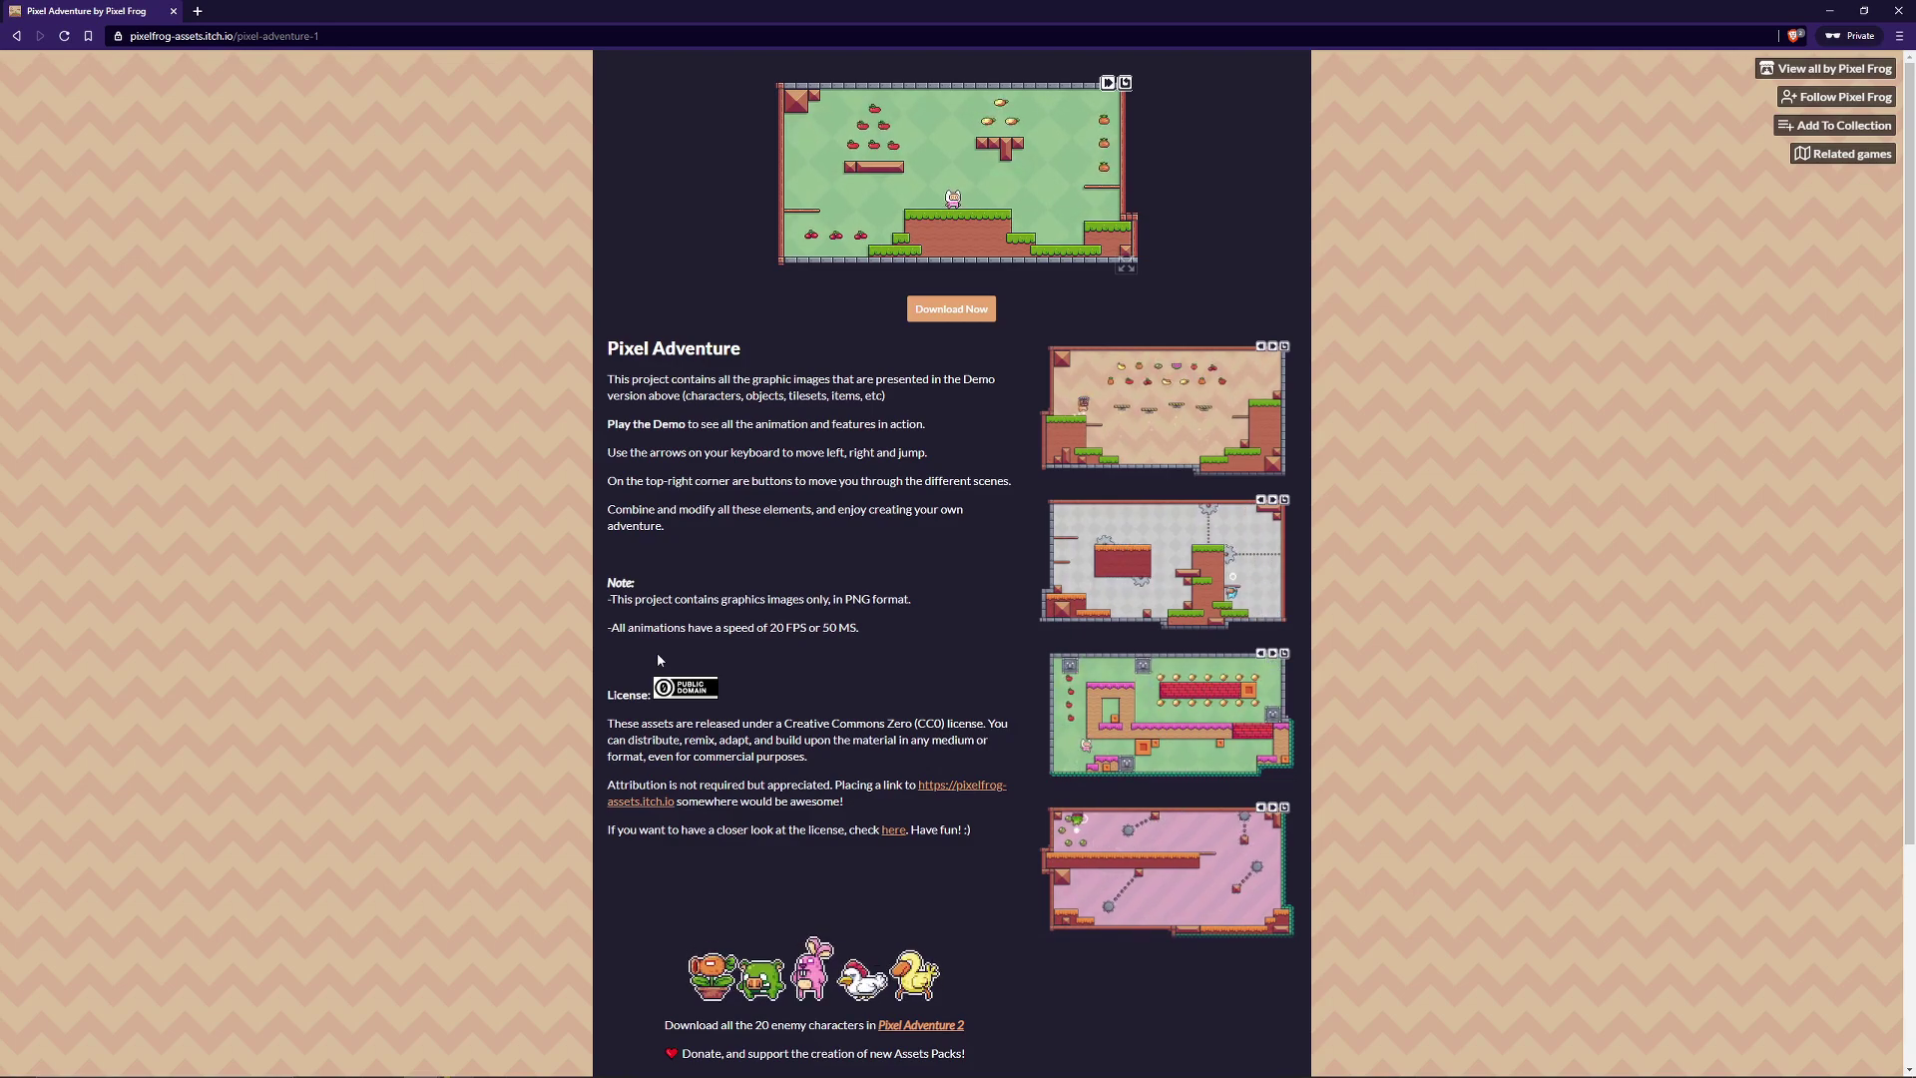
scroll(866, 564, "down", 1)
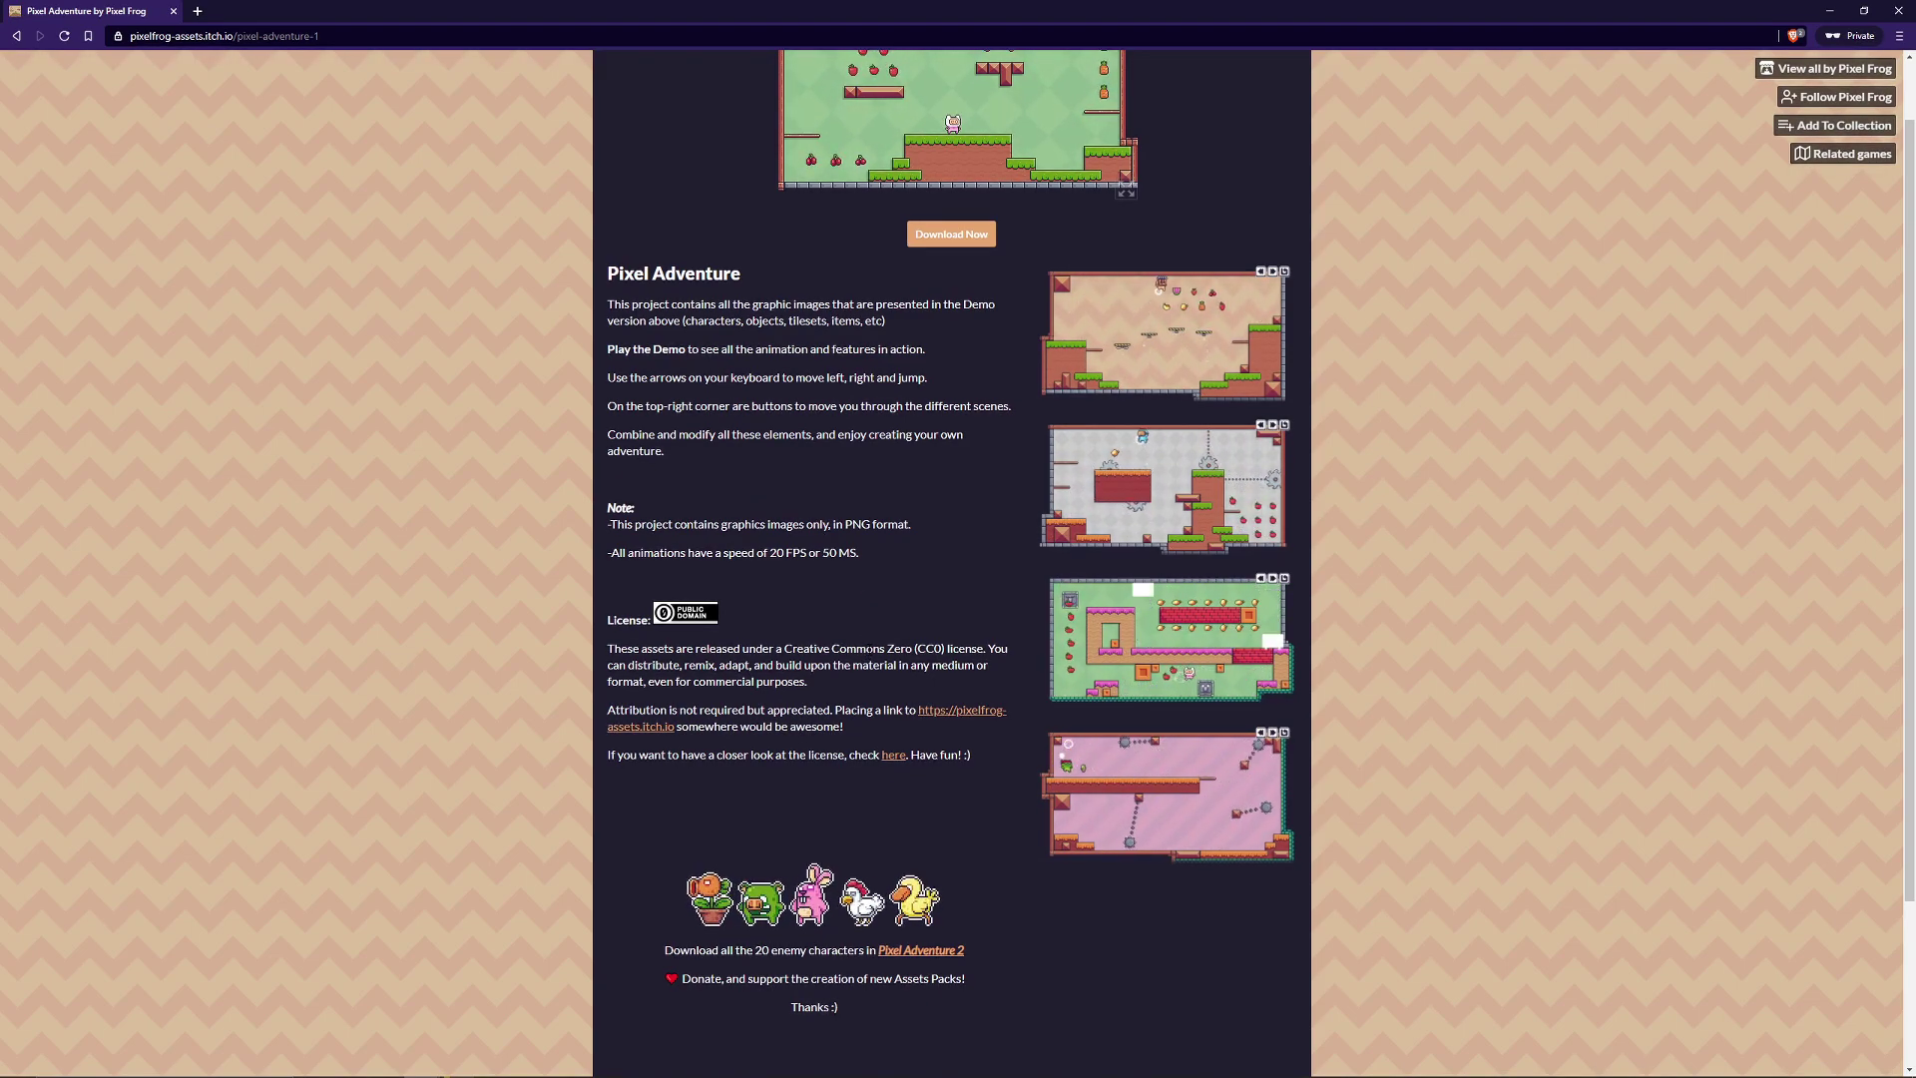
scroll(973, 676, "down", 2)
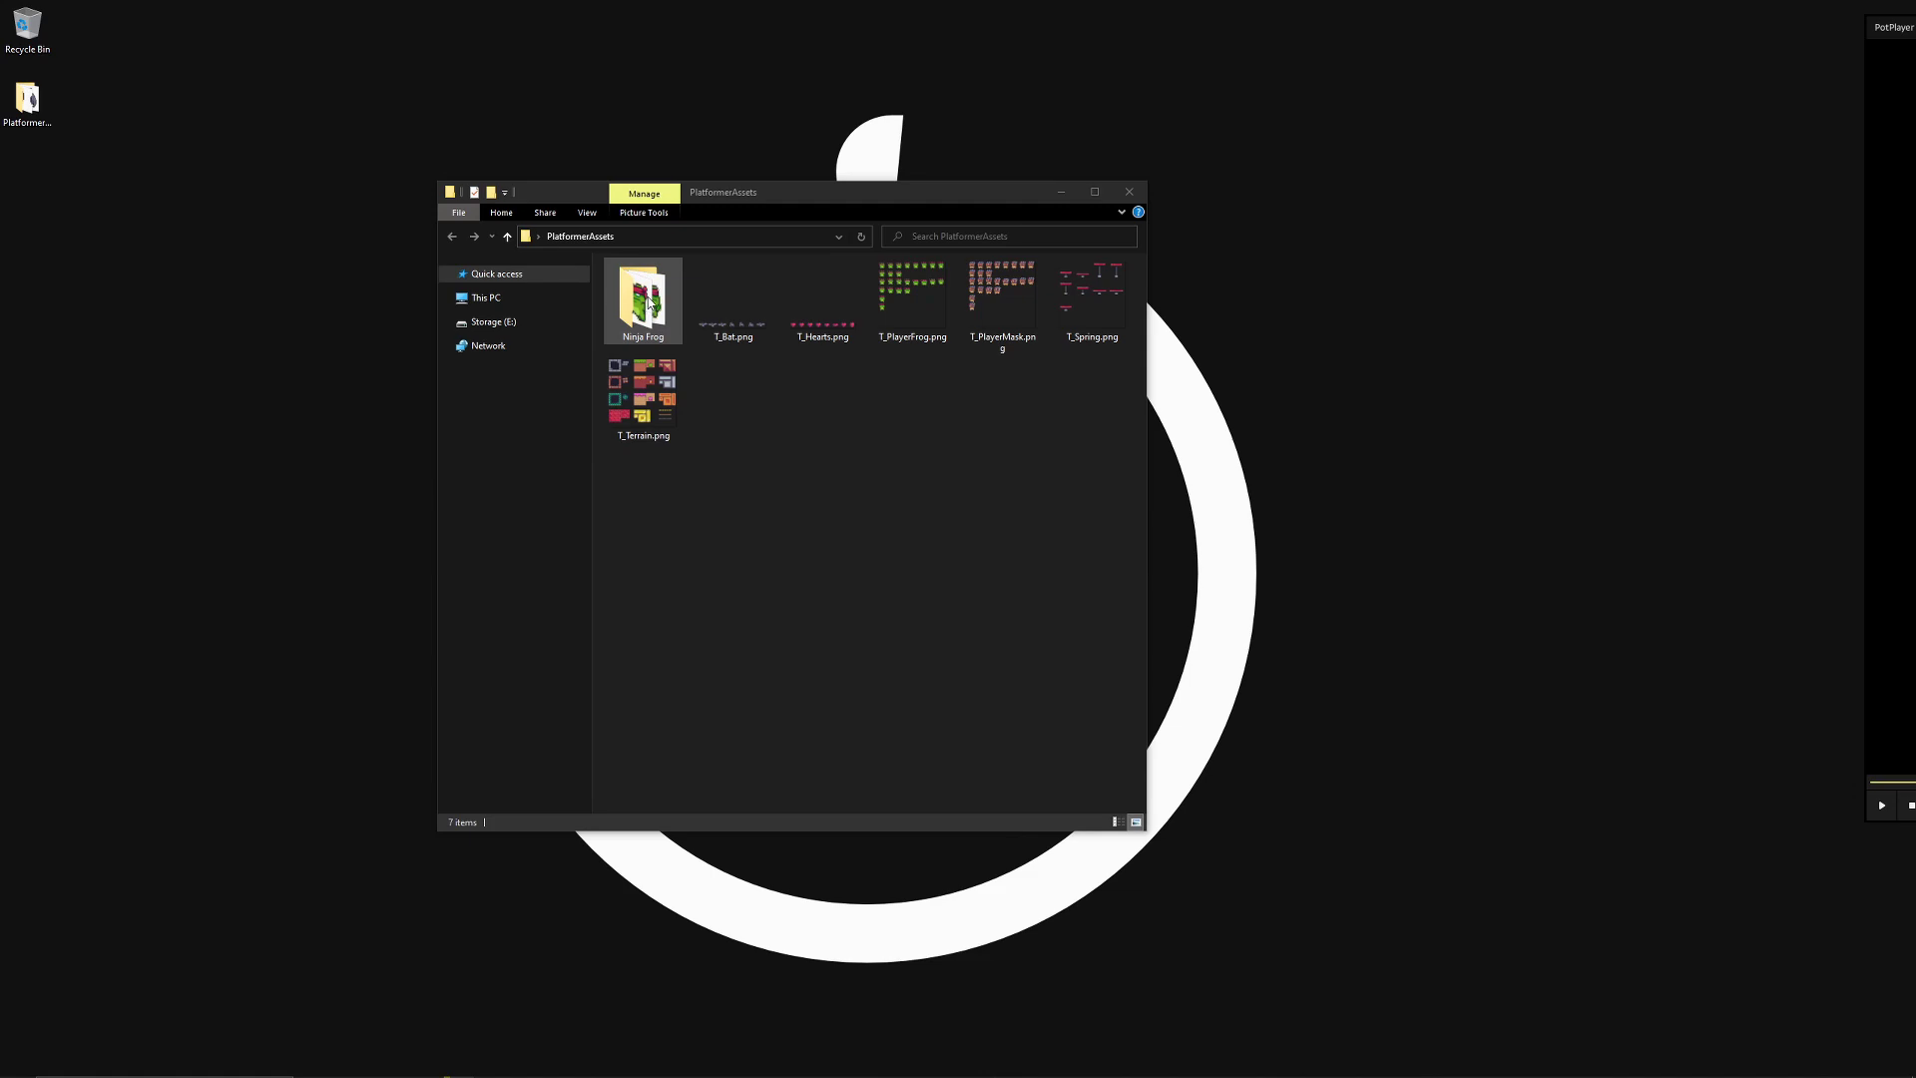
double_click(647, 301)
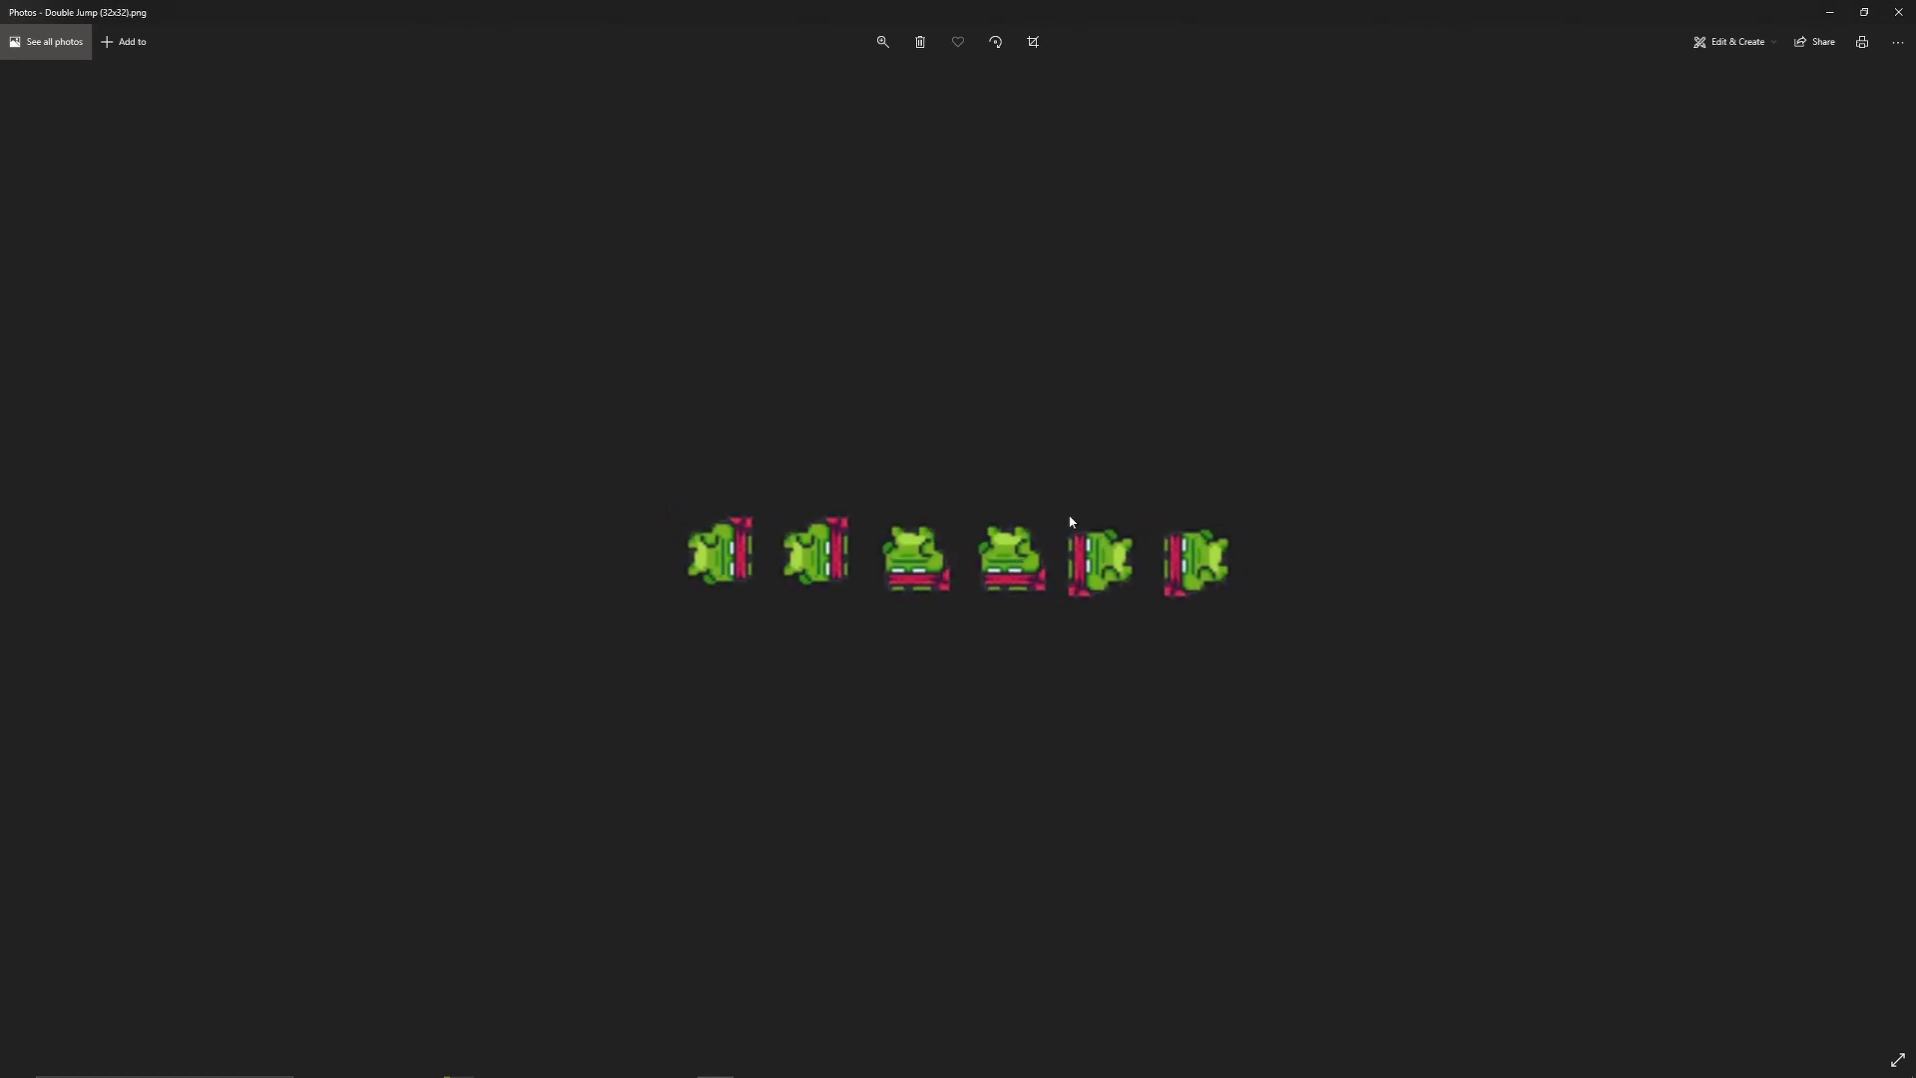
Zoom in and out on the Double Jump sprite strip in Photos
scroll(1071, 520, "down", 4)
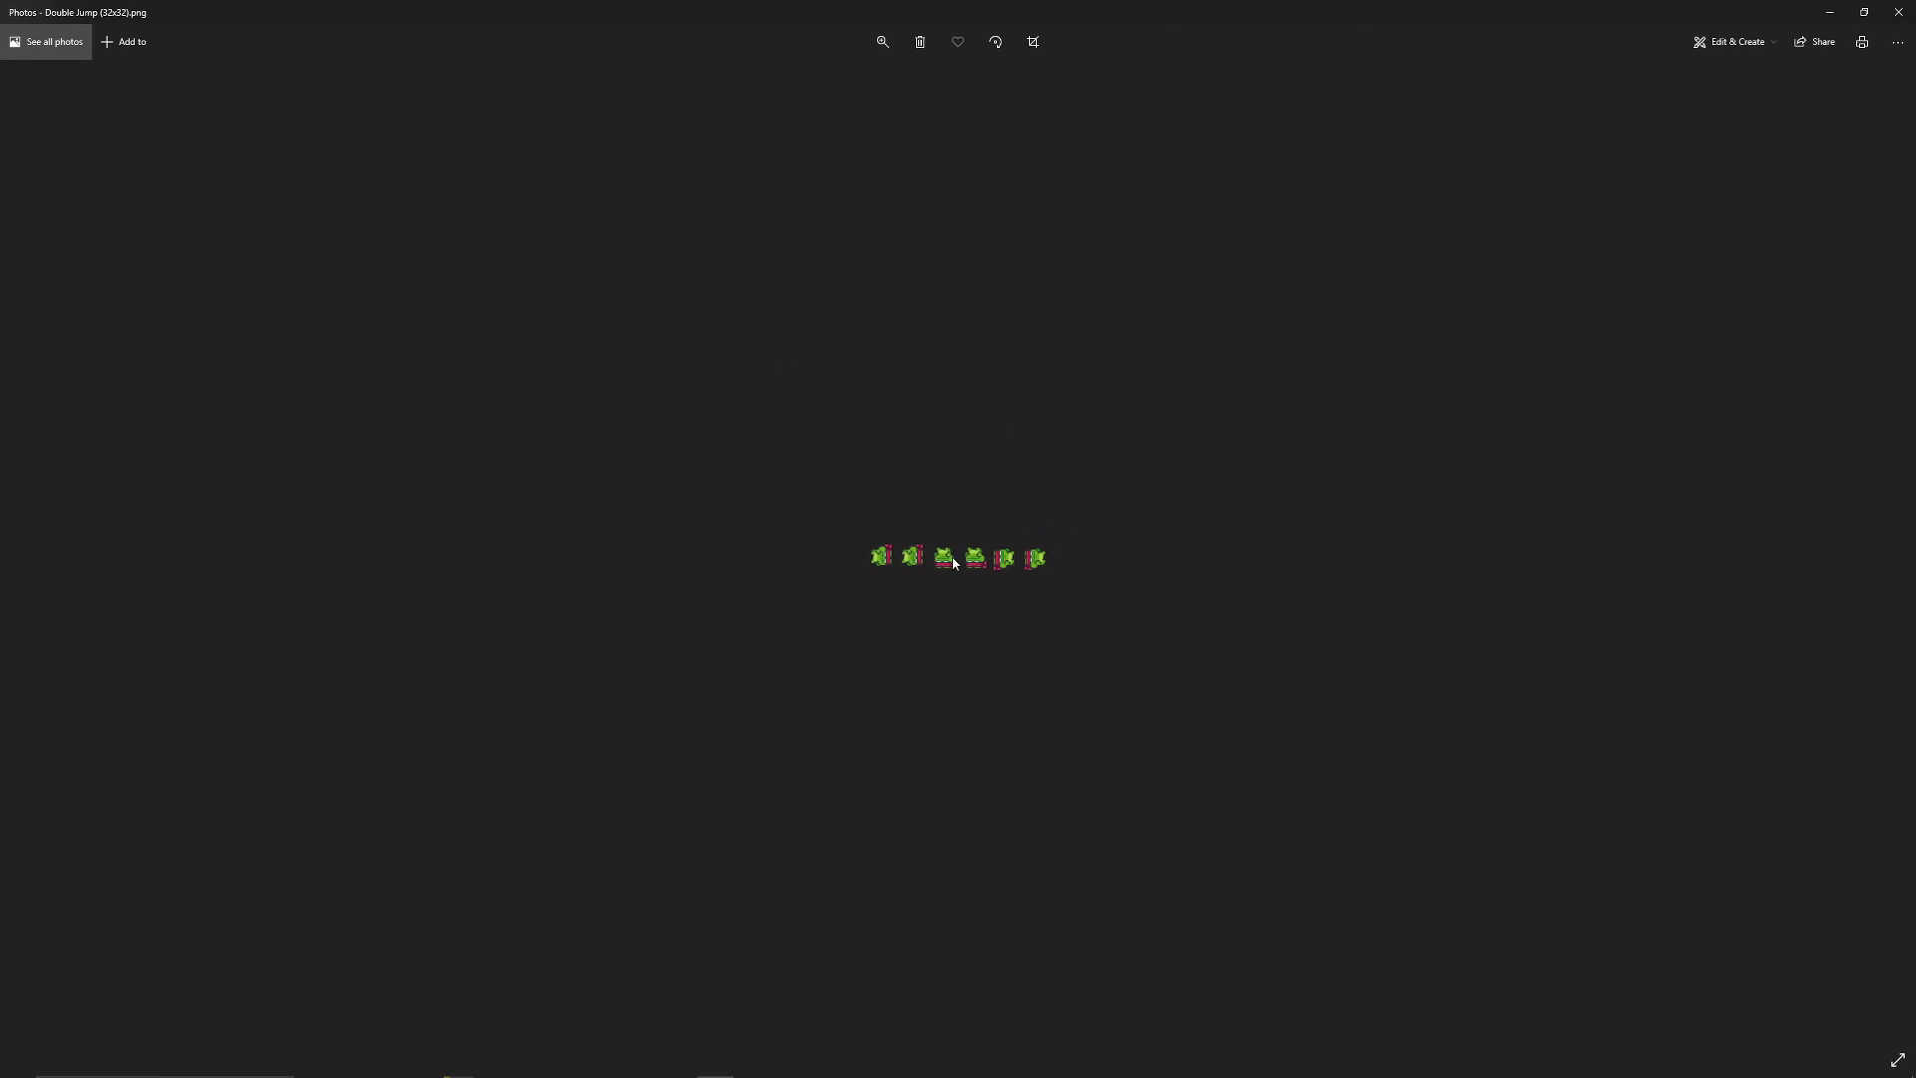
scroll(973, 557, "up", 4)
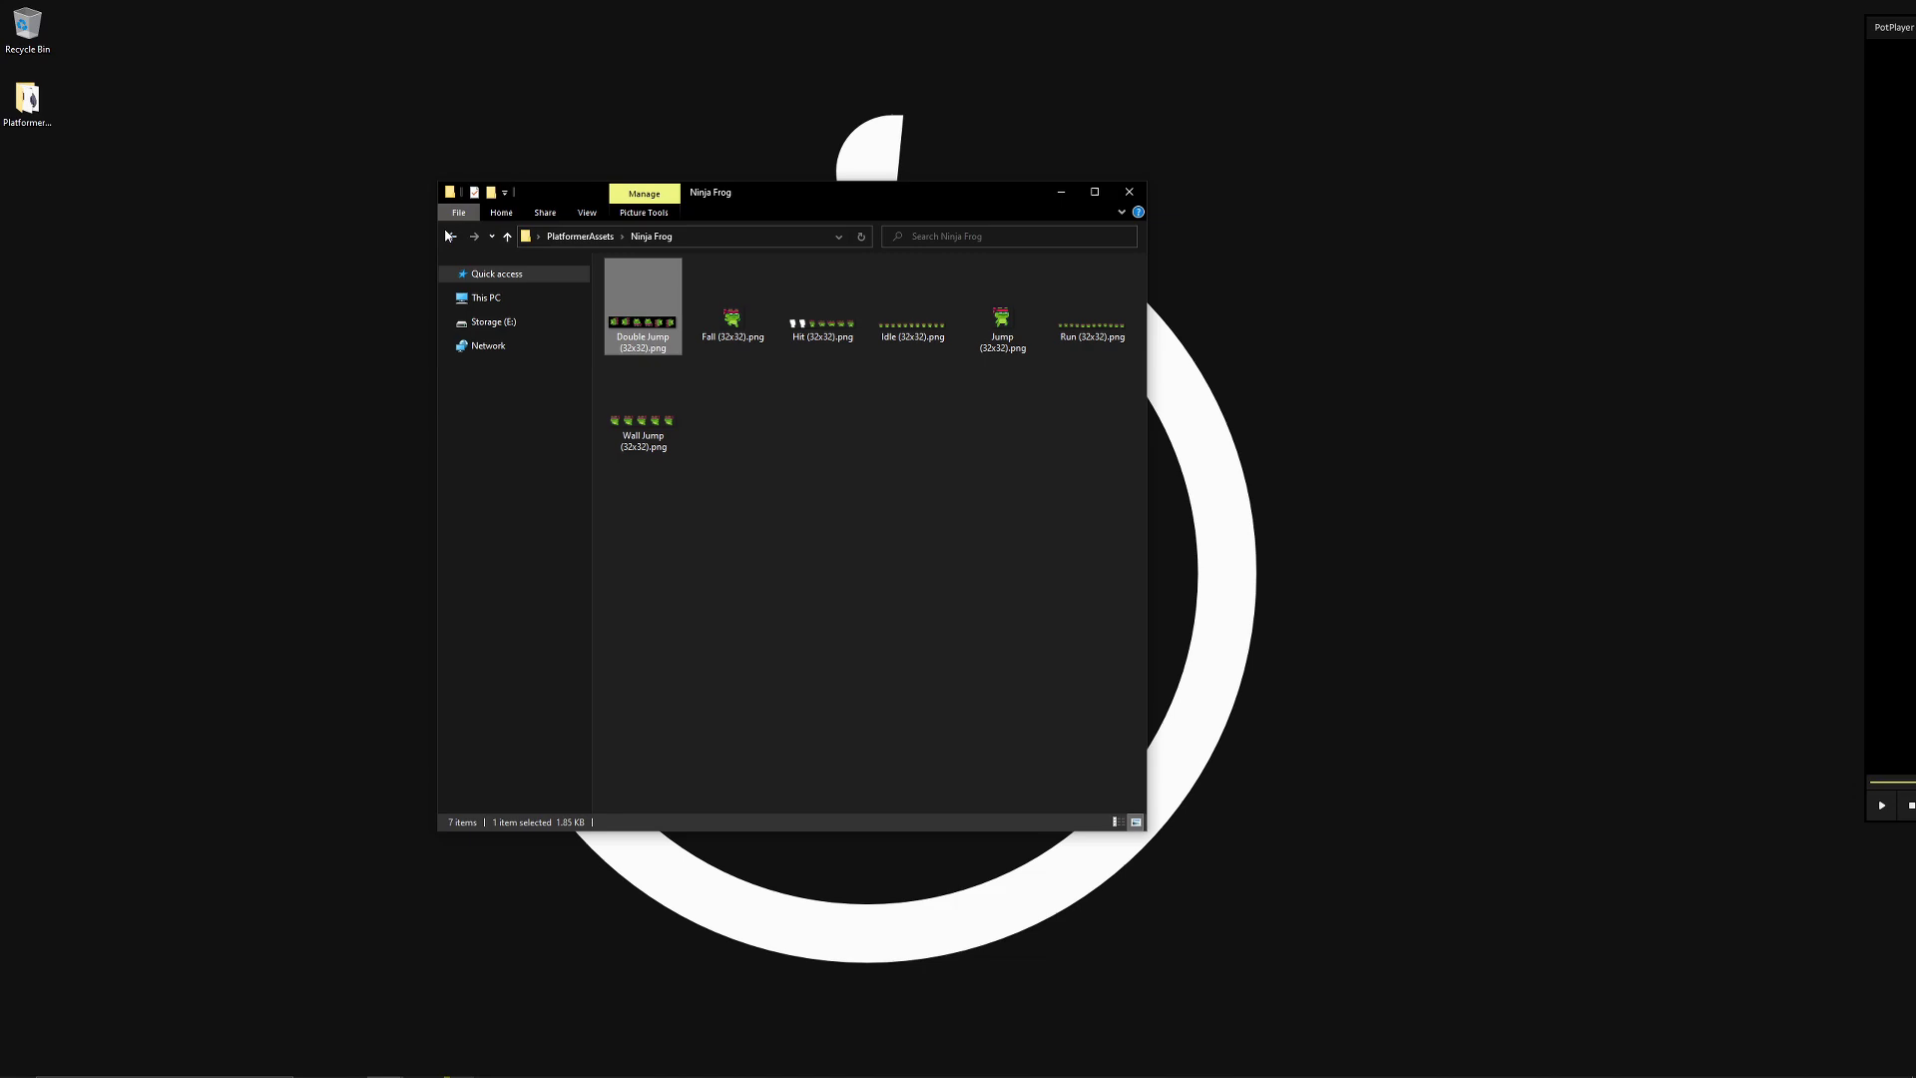
Go back from Ninja Frog to the PlatformerAssets folder with Alt+Left
key("alt+Left")
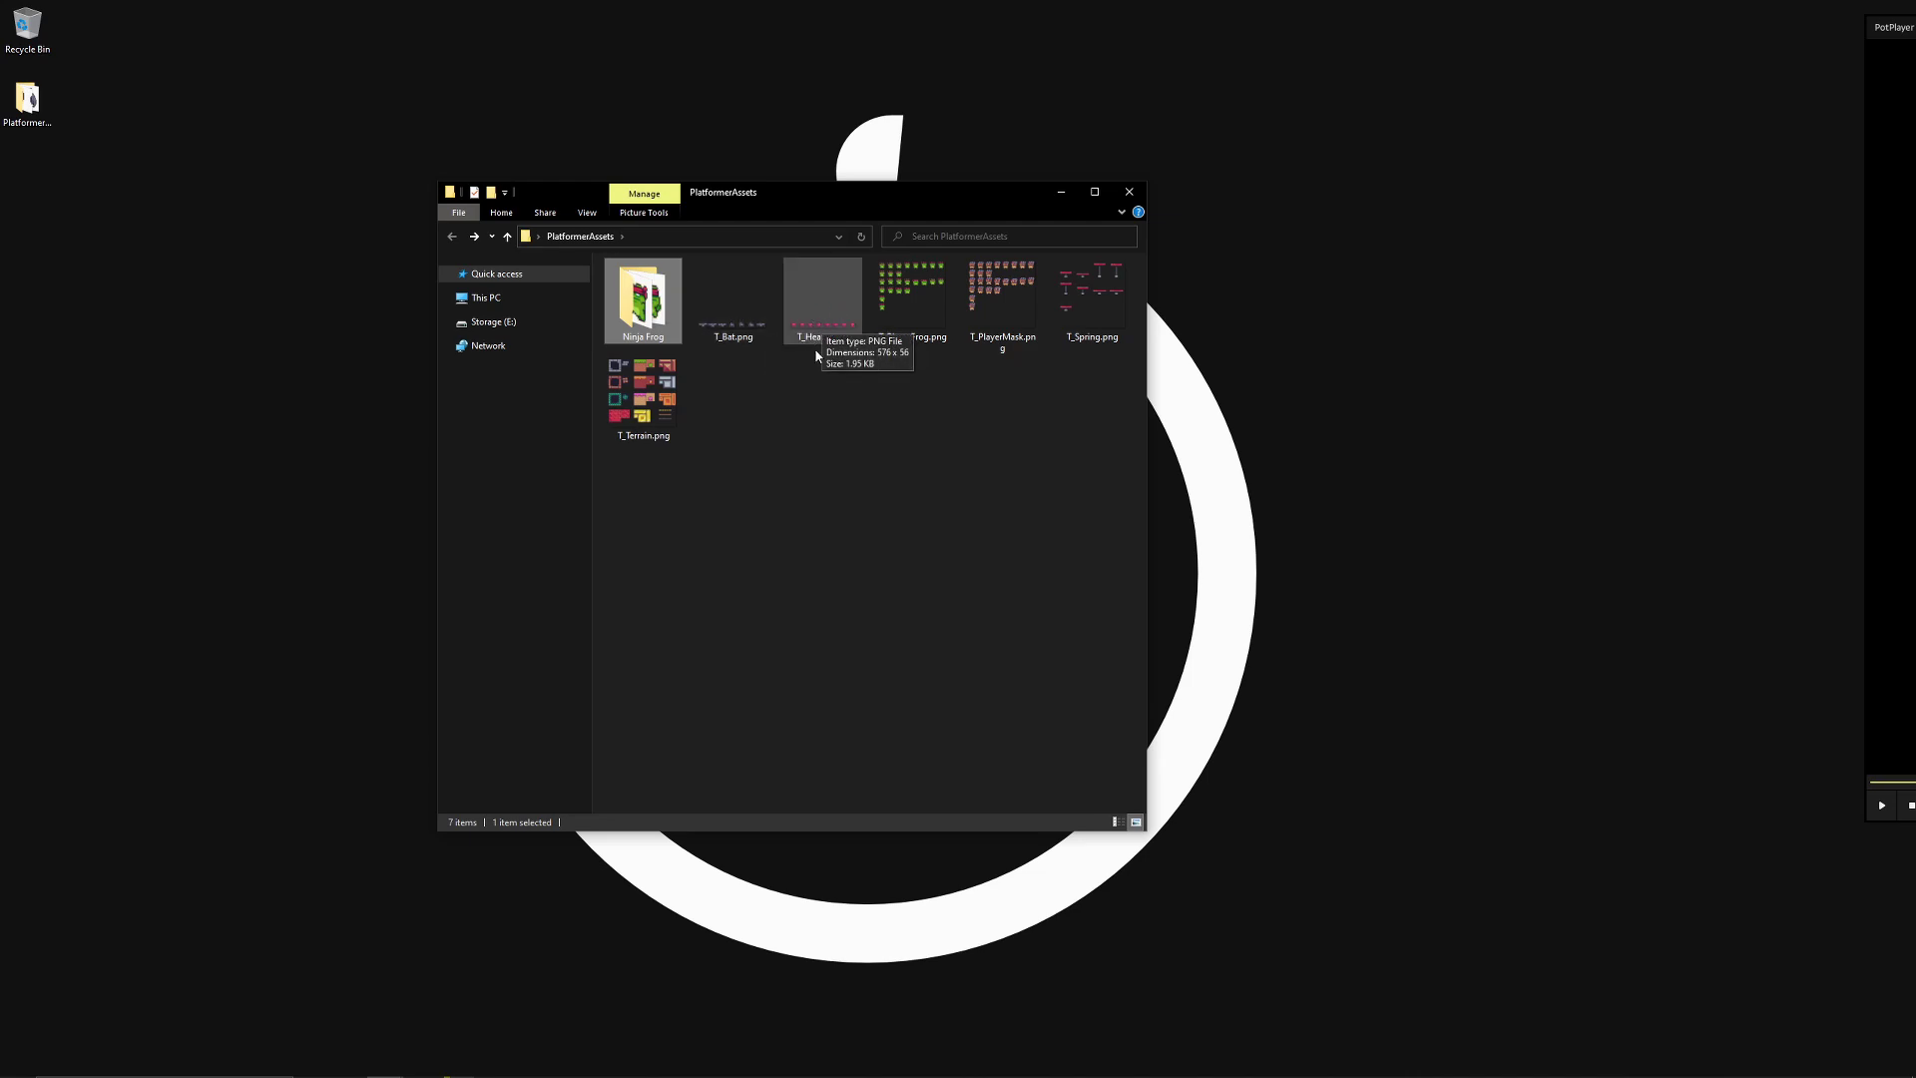
double_click(655, 308)
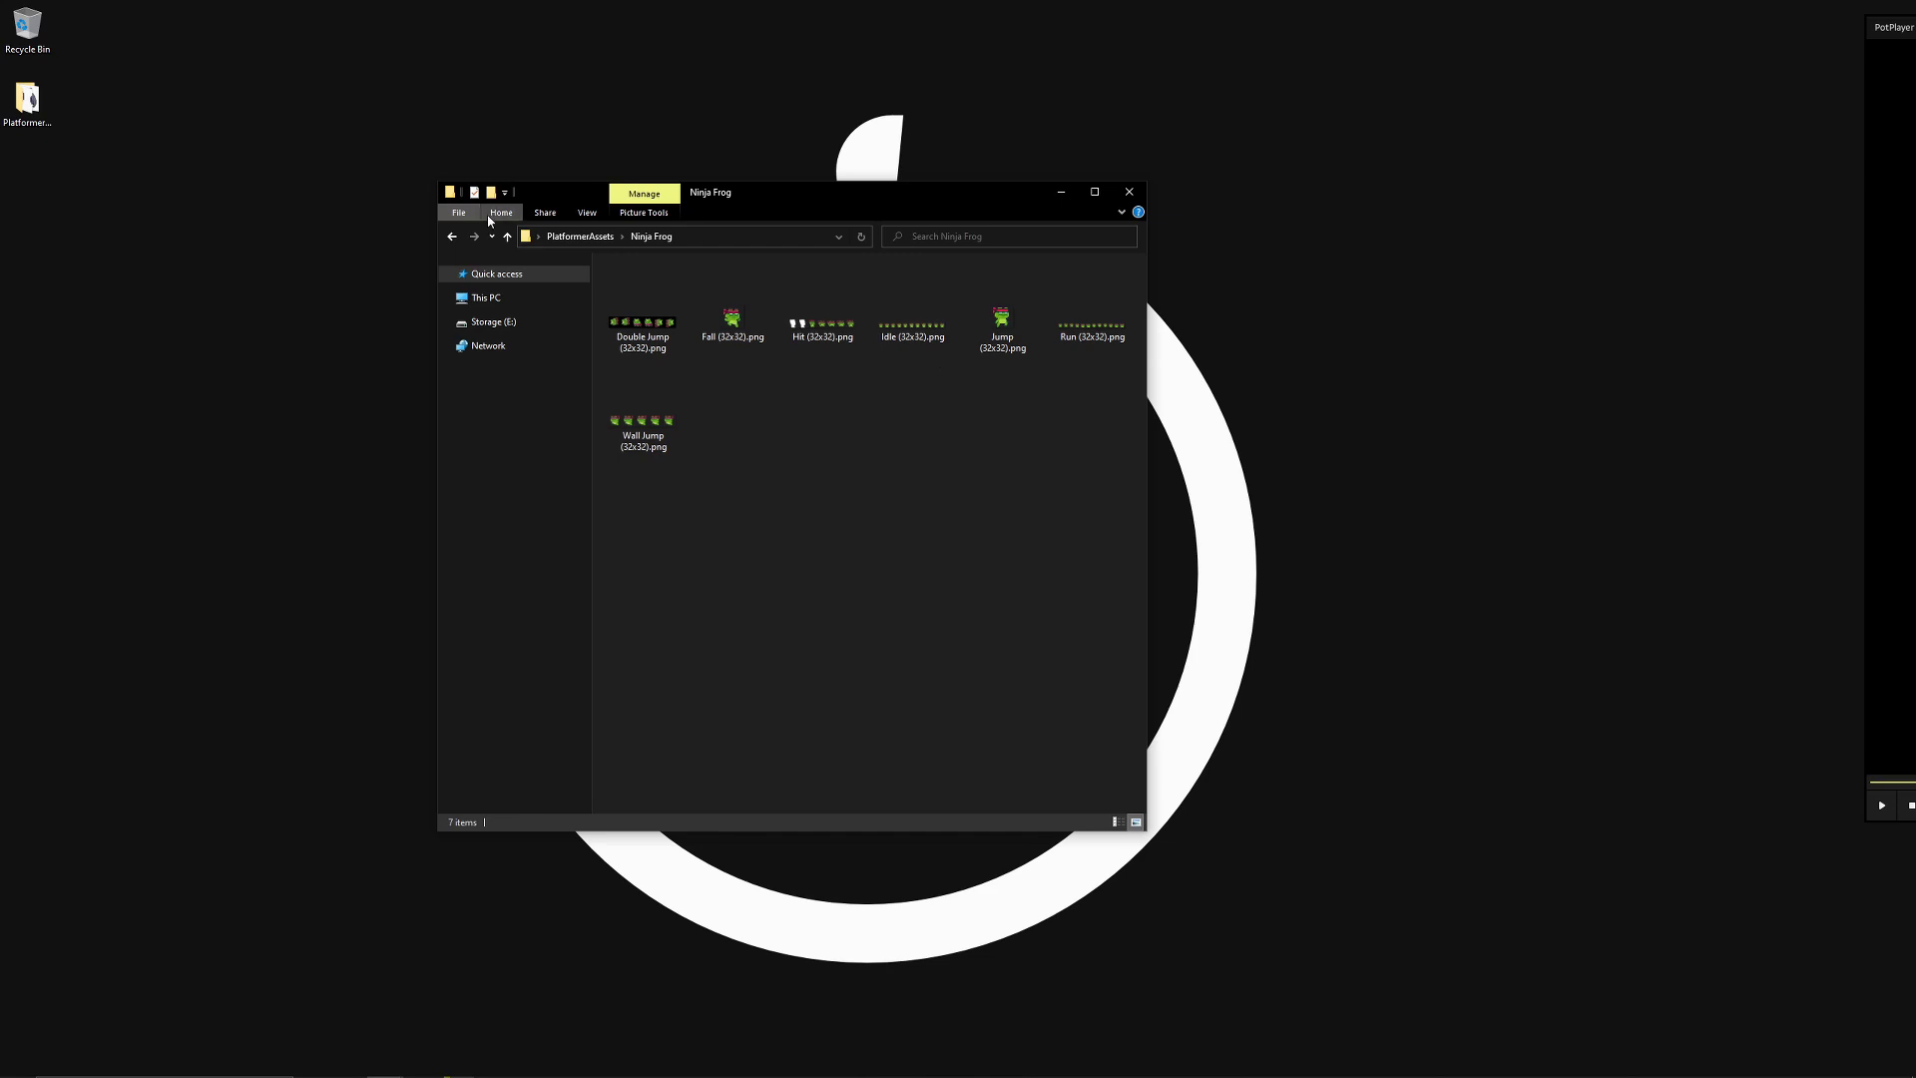
left_click(452, 237)
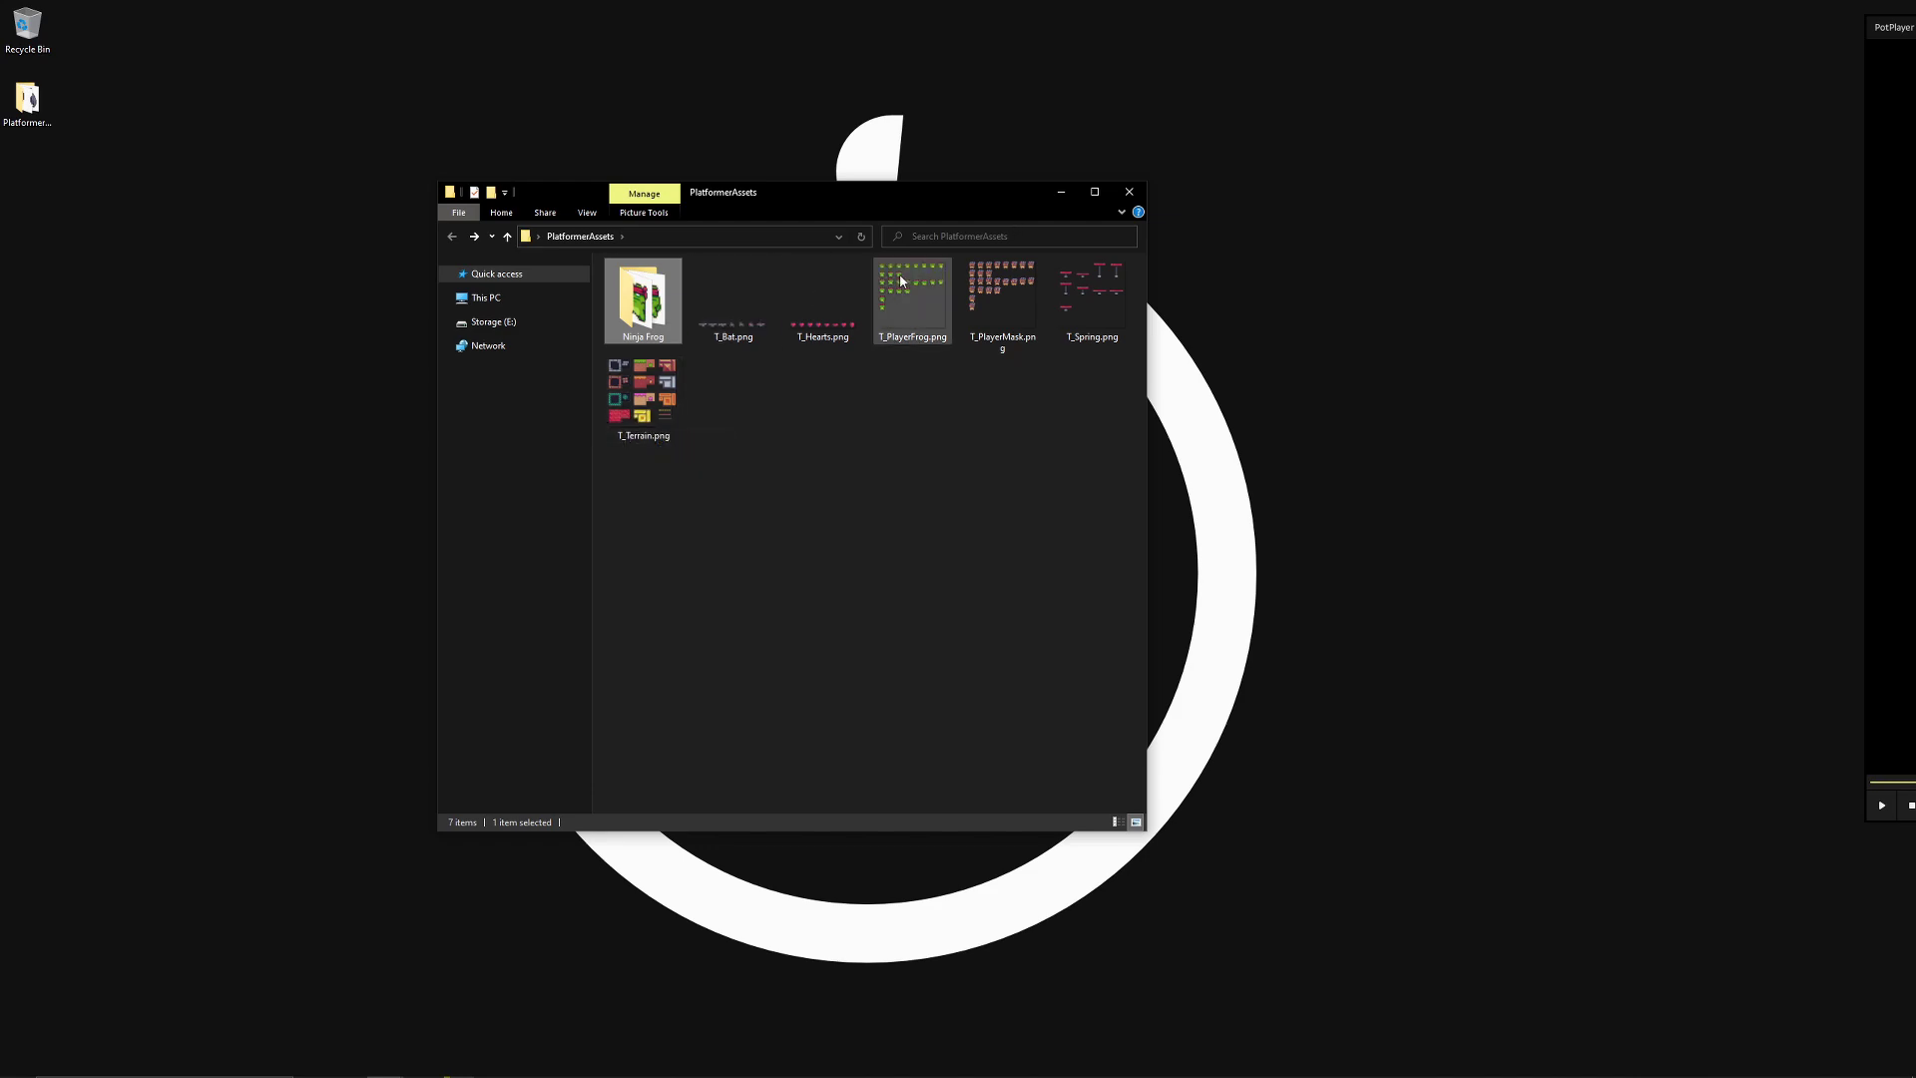
mouse_move(884, 272)
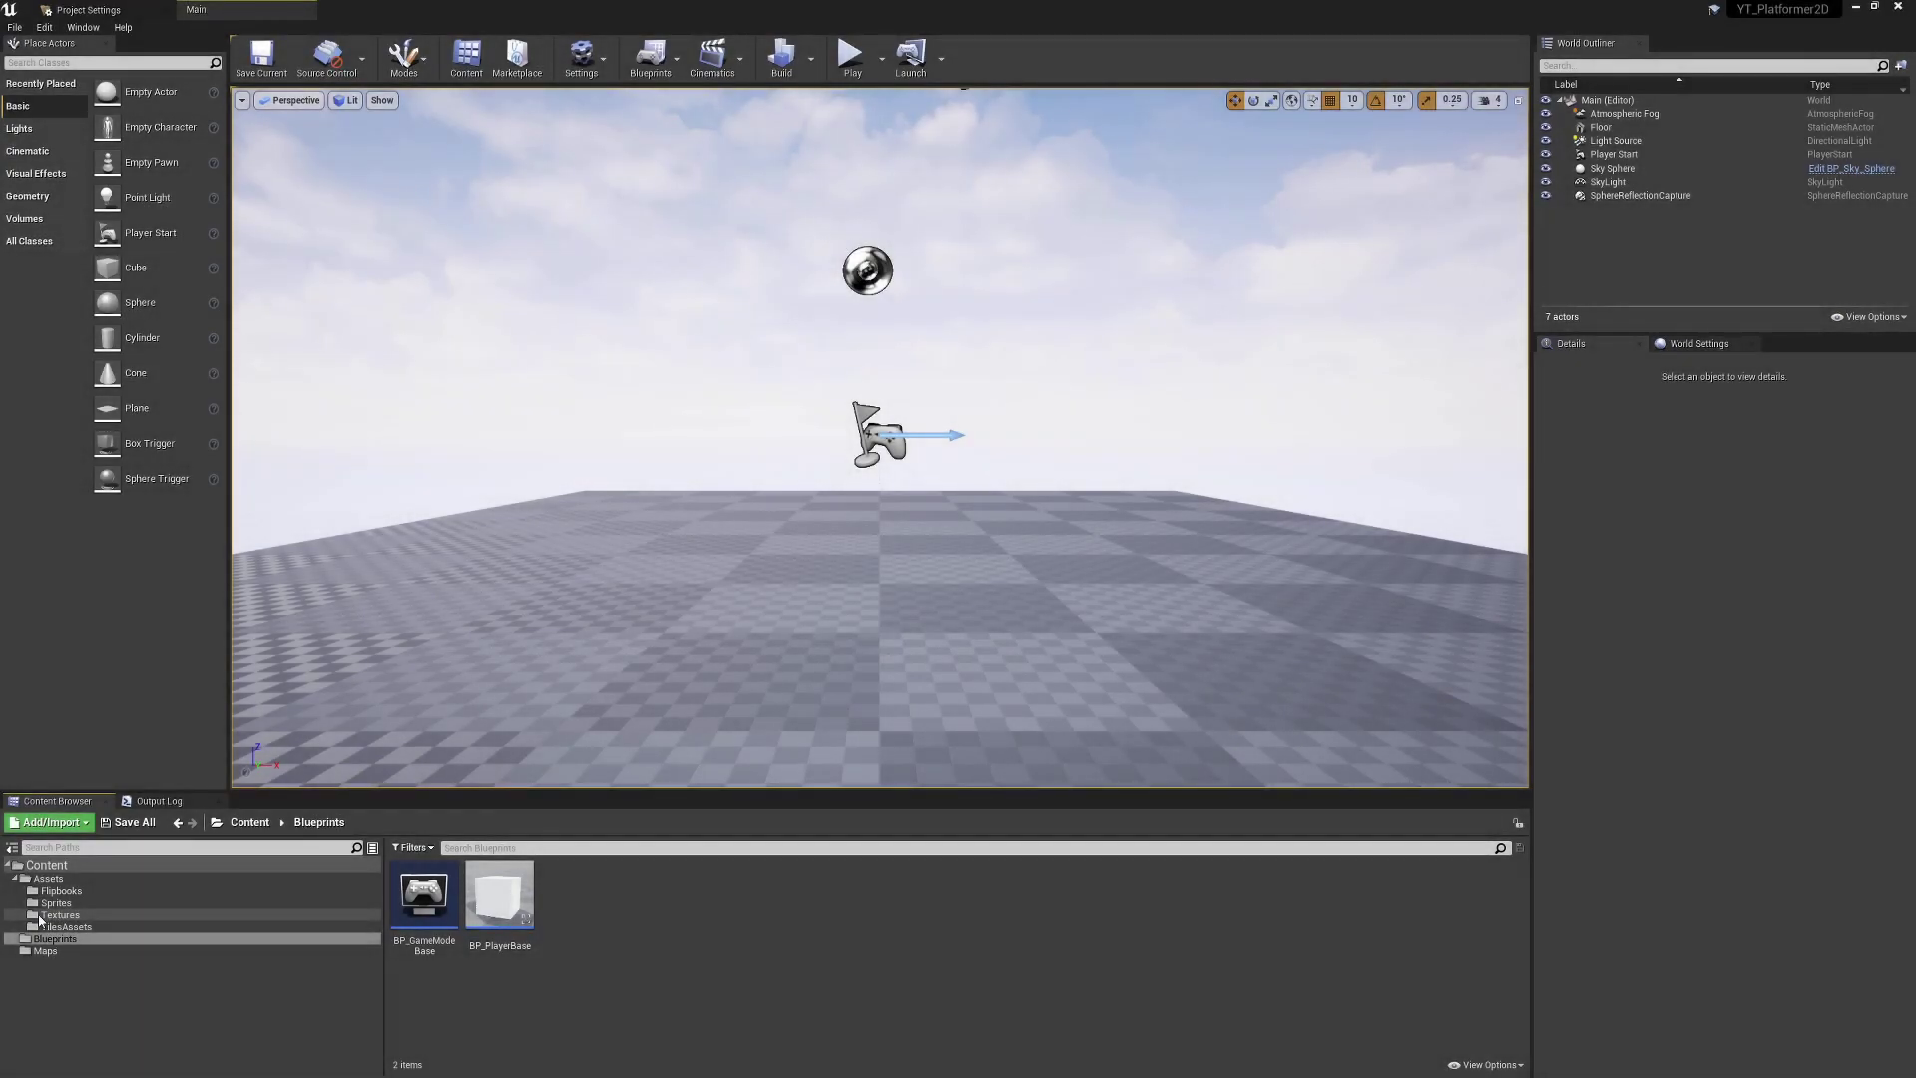
Drag all seven PlatformerAssets items from Explorer into Unreal's Content > Assets > Textures folder
left_click(47, 915)
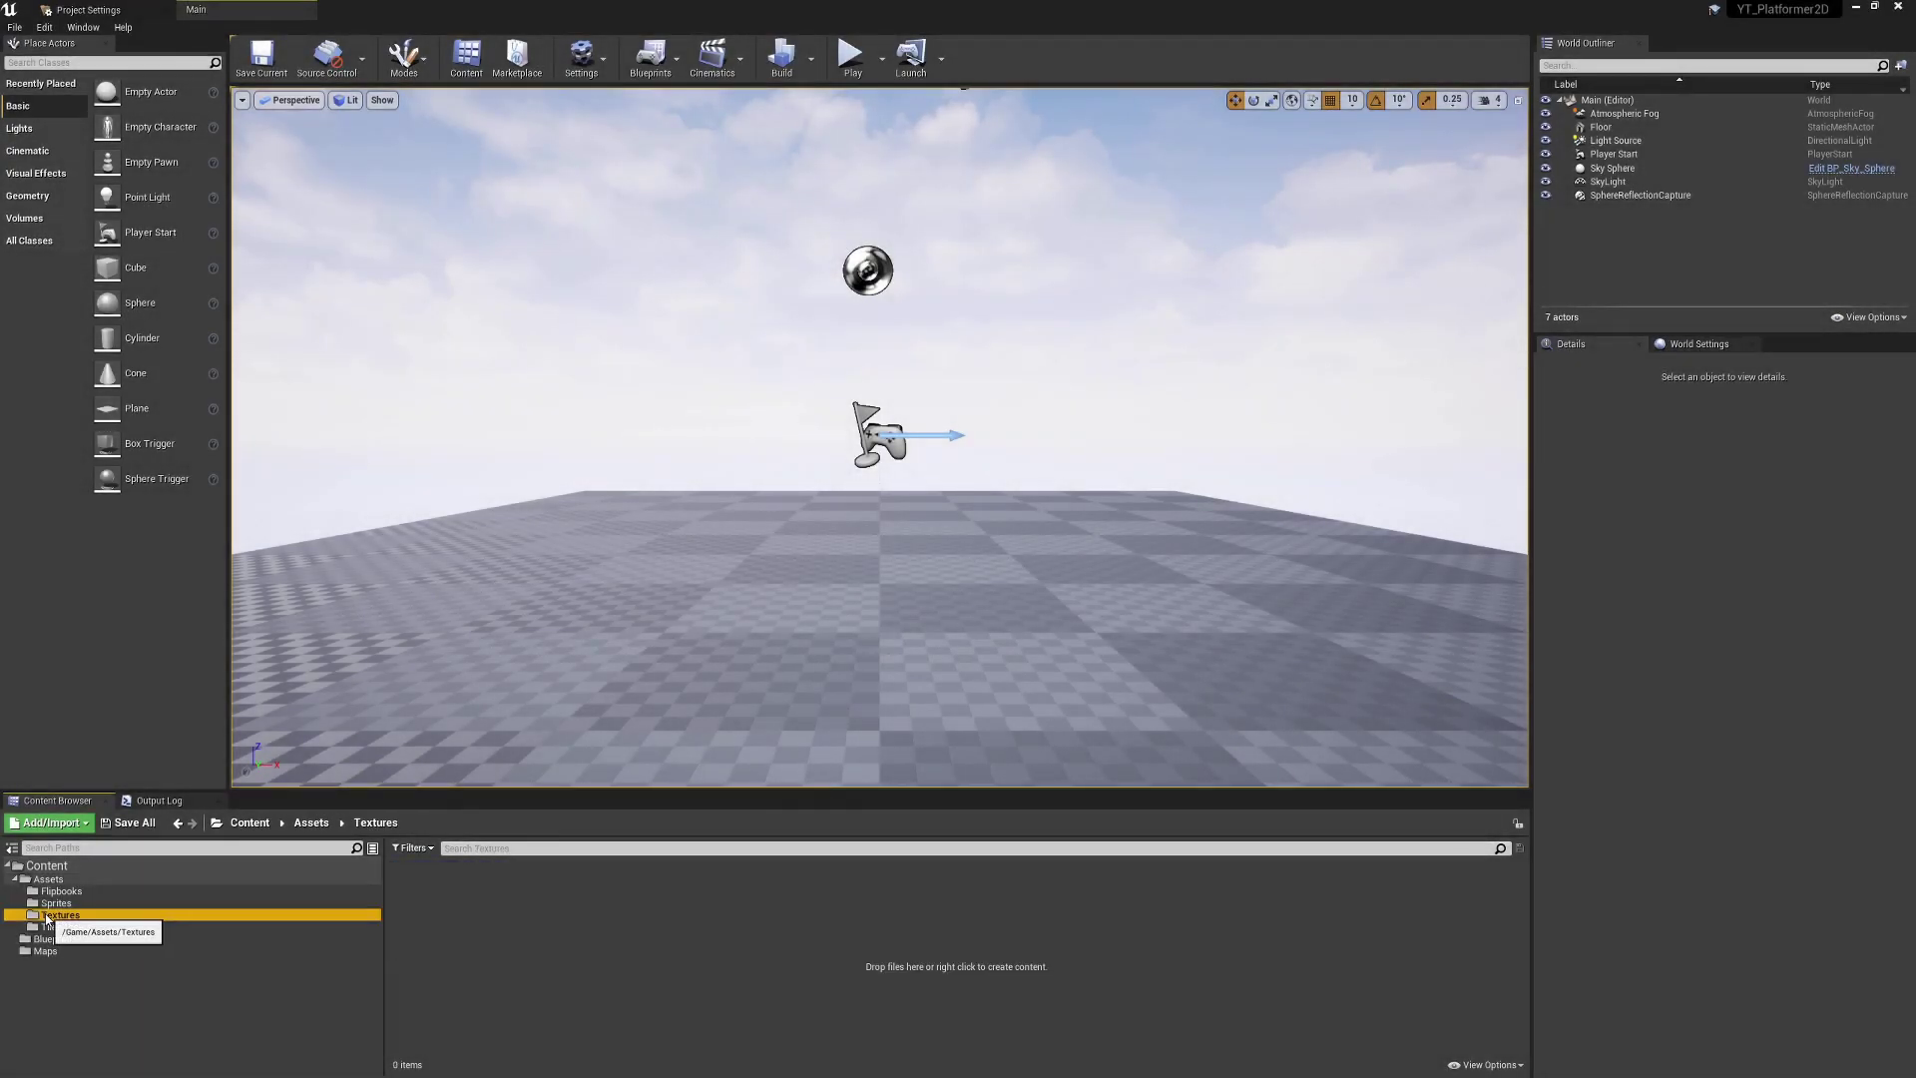
right_click(534, 897)
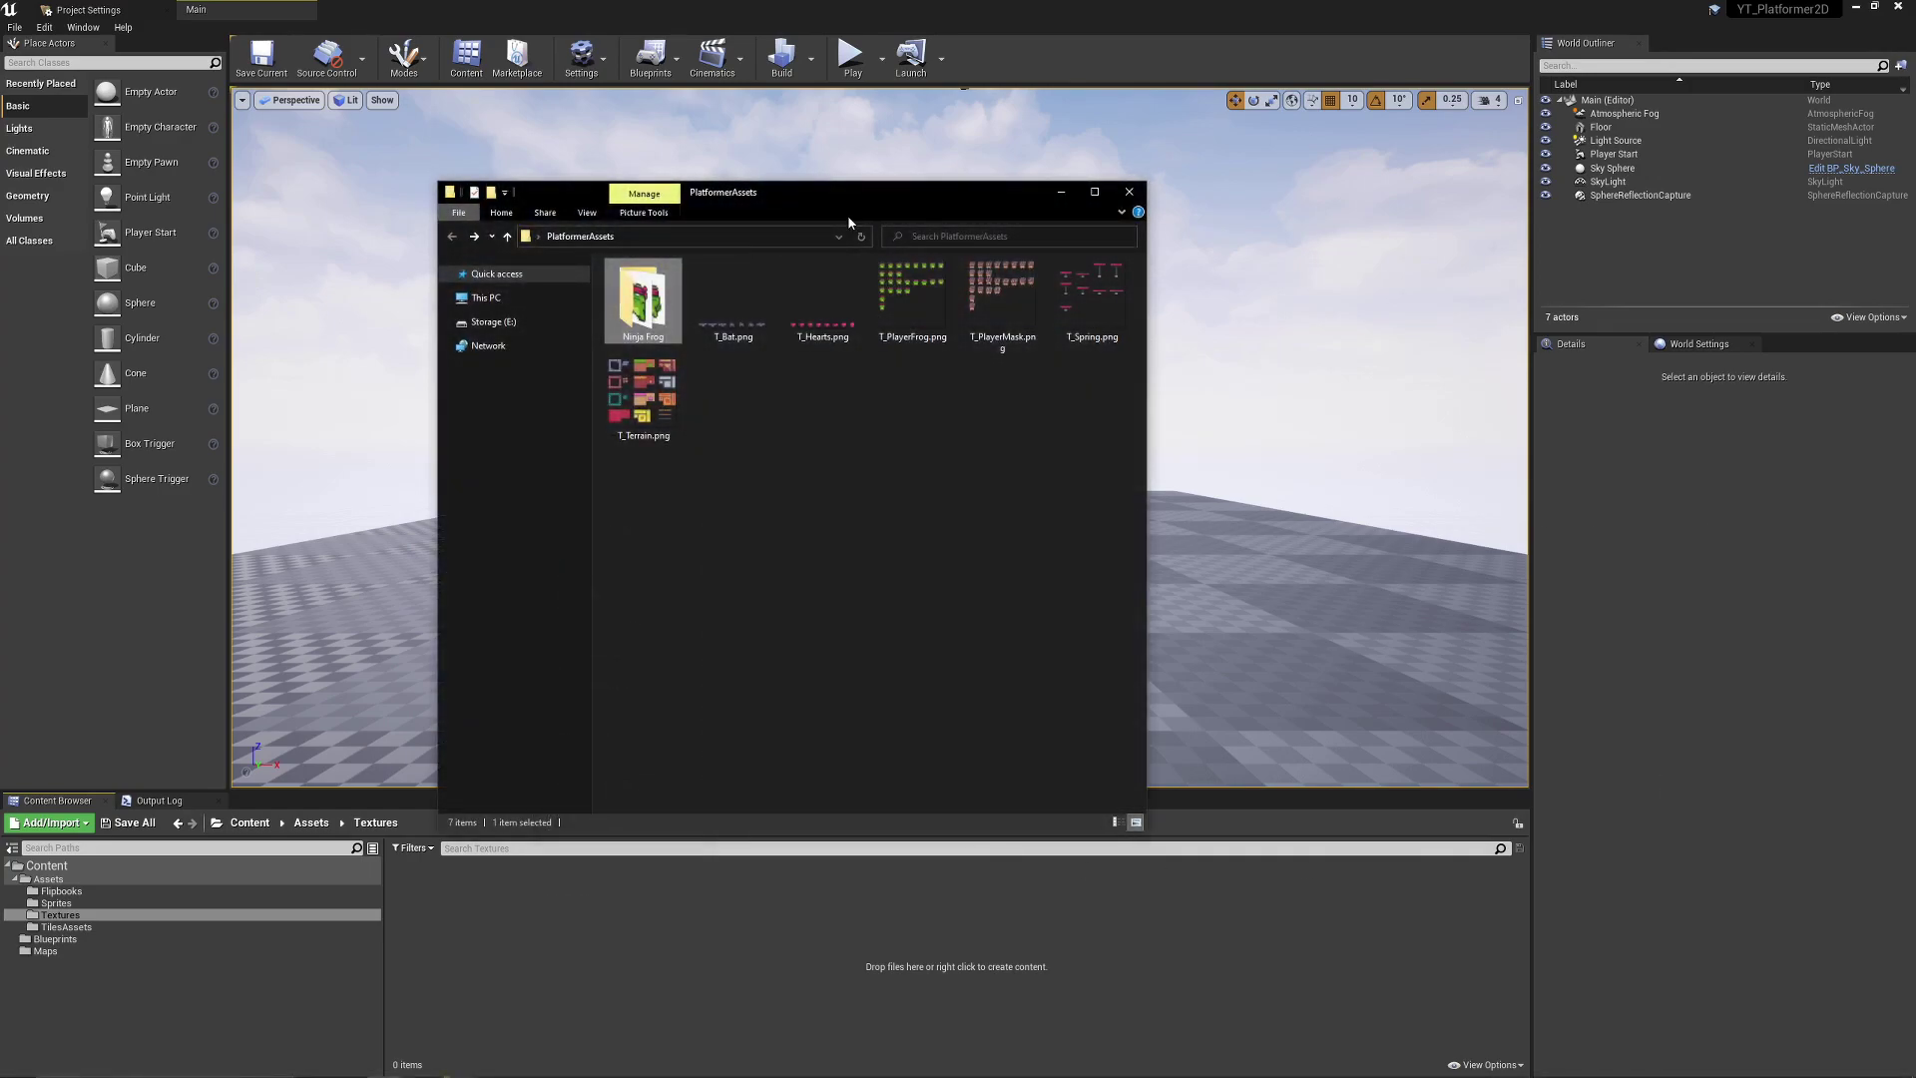
left_click_drag(1105, 511, 638, 233)
left_click_drag(644, 299, 596, 950)
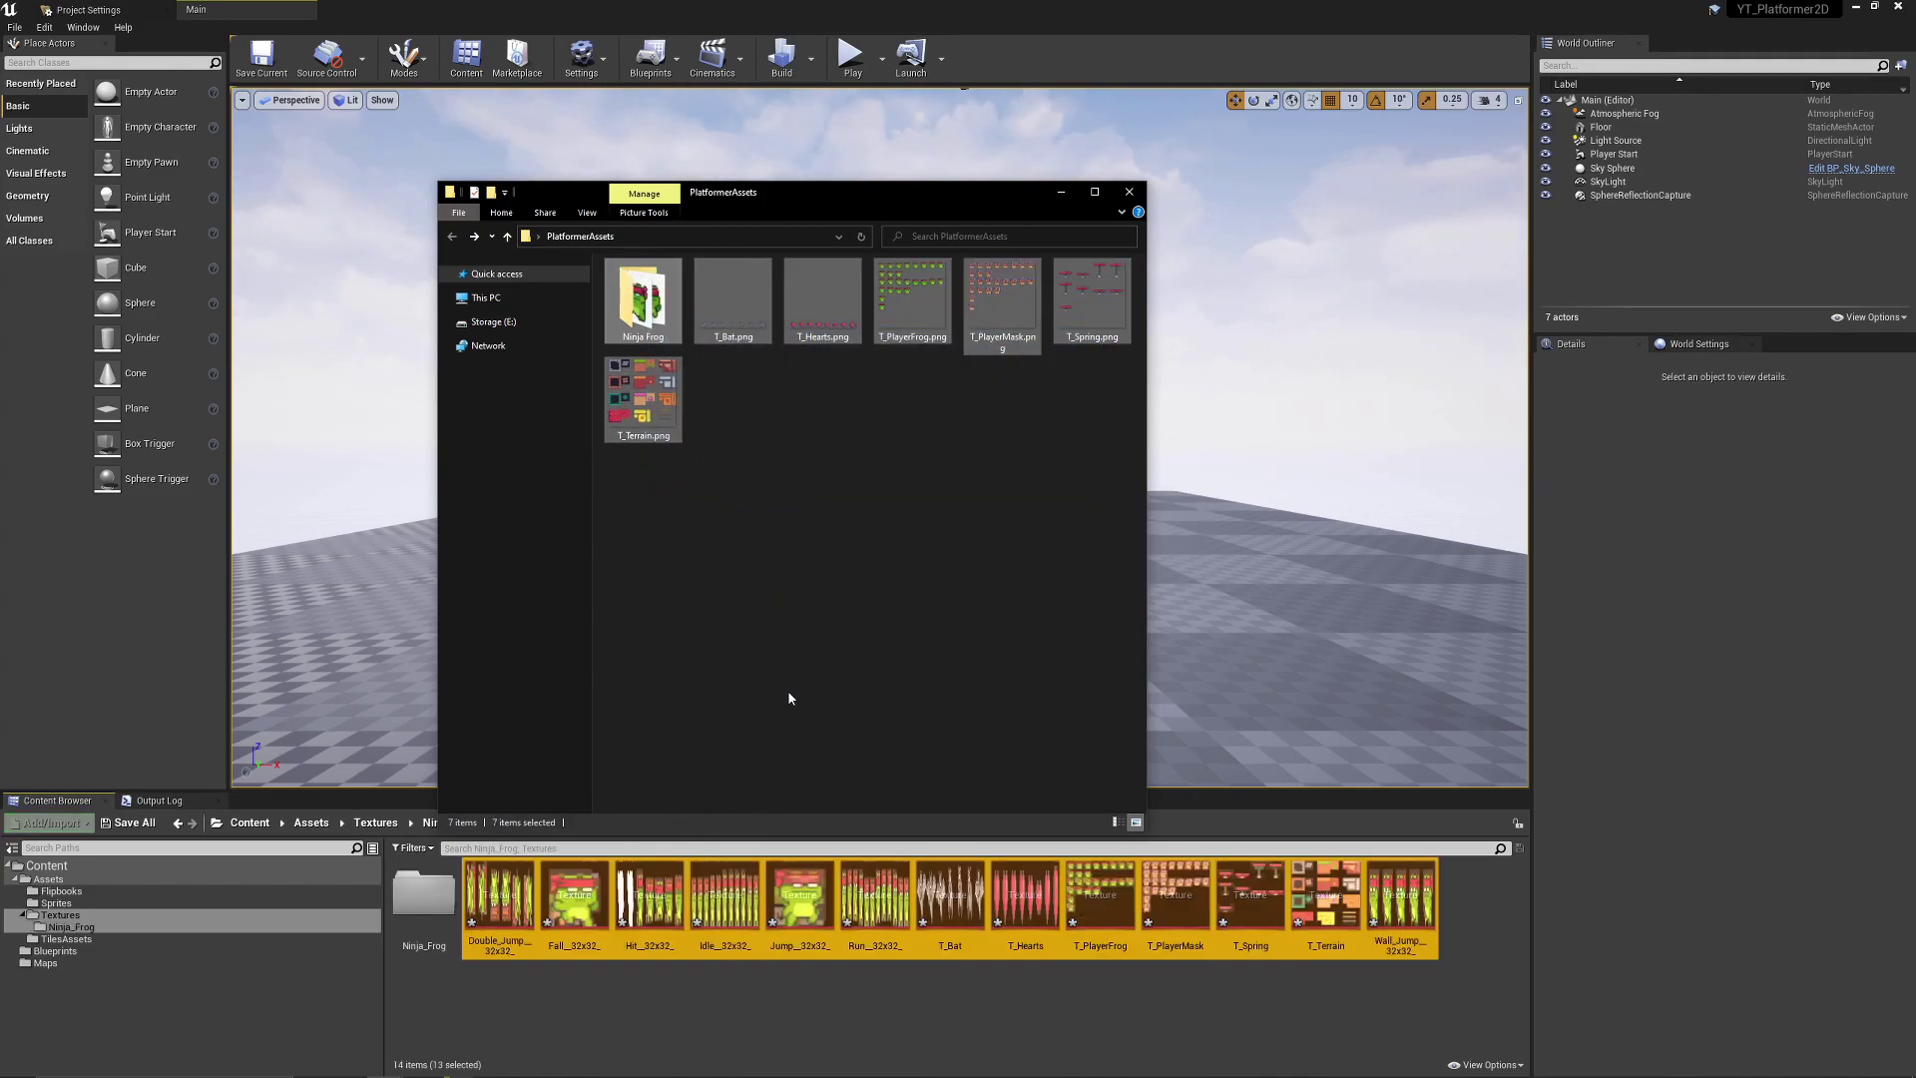
left_click(766, 7)
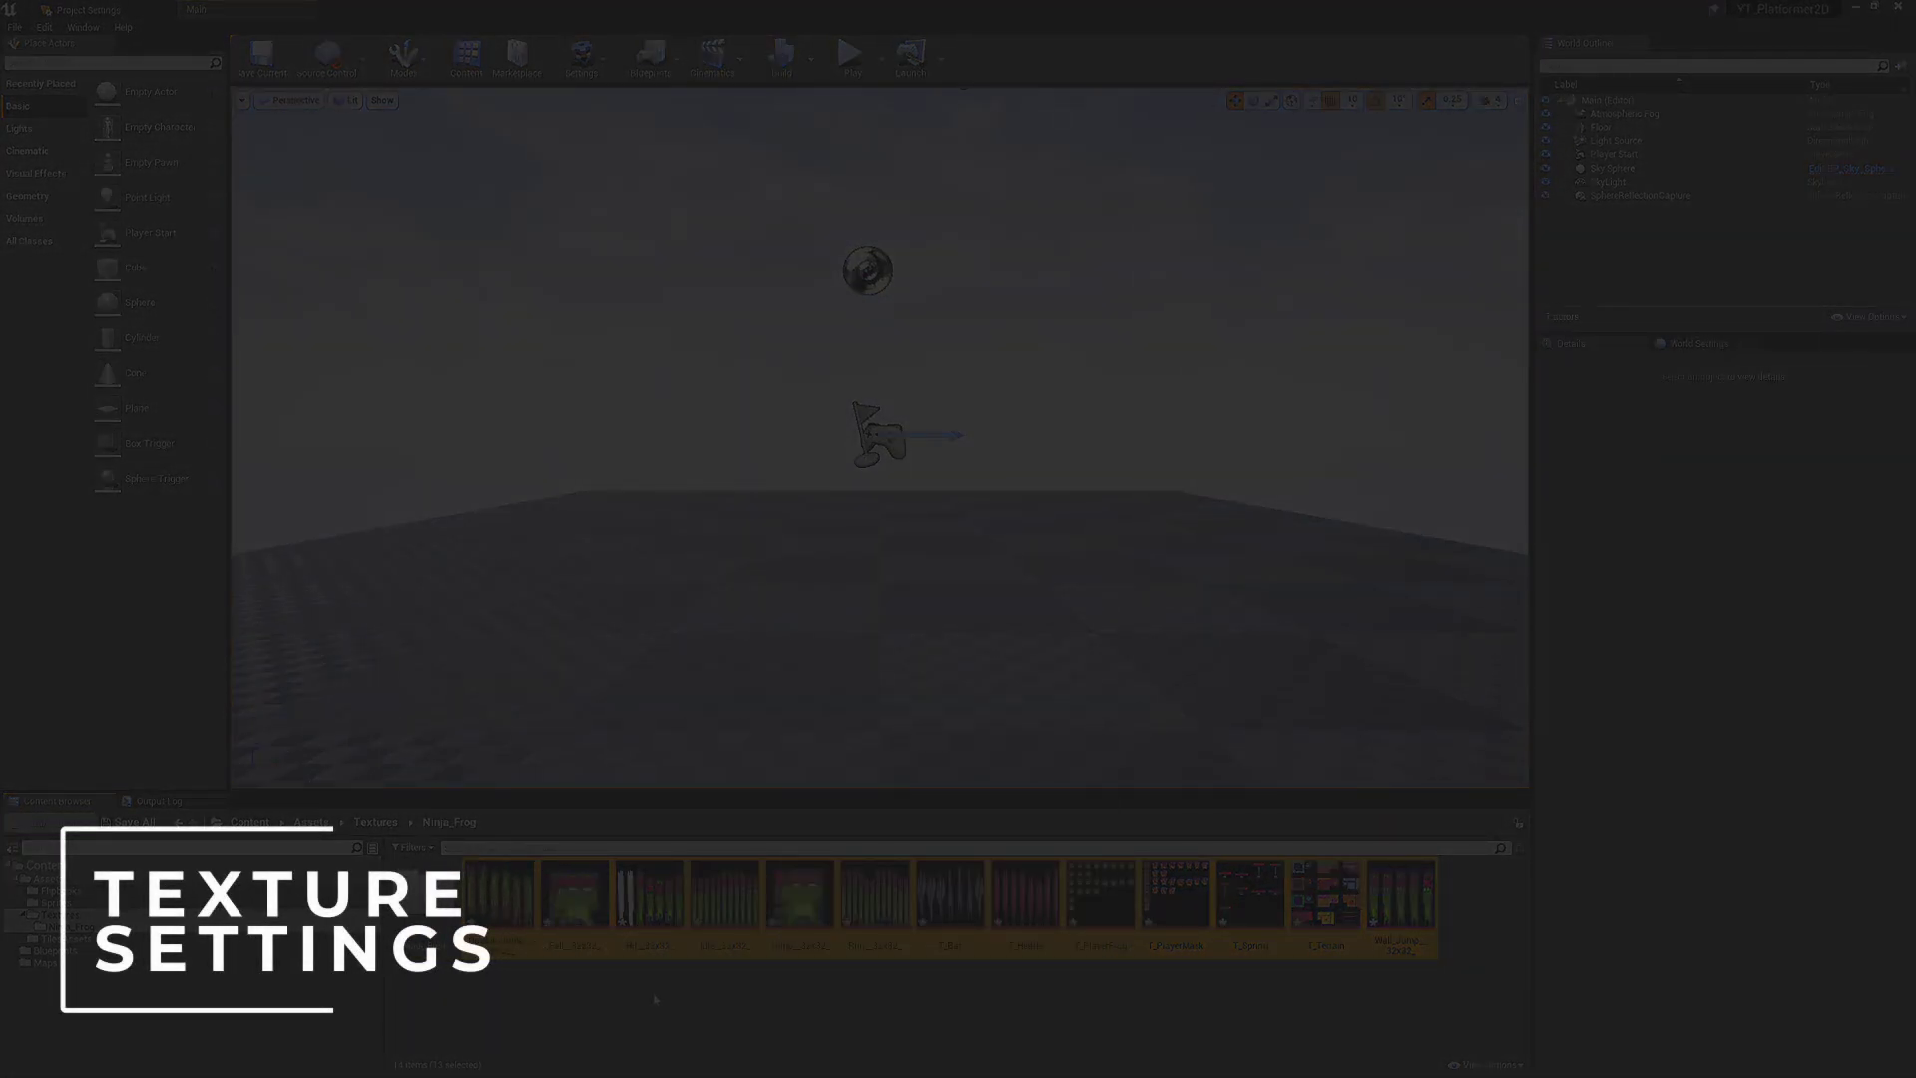
left_click(655, 998)
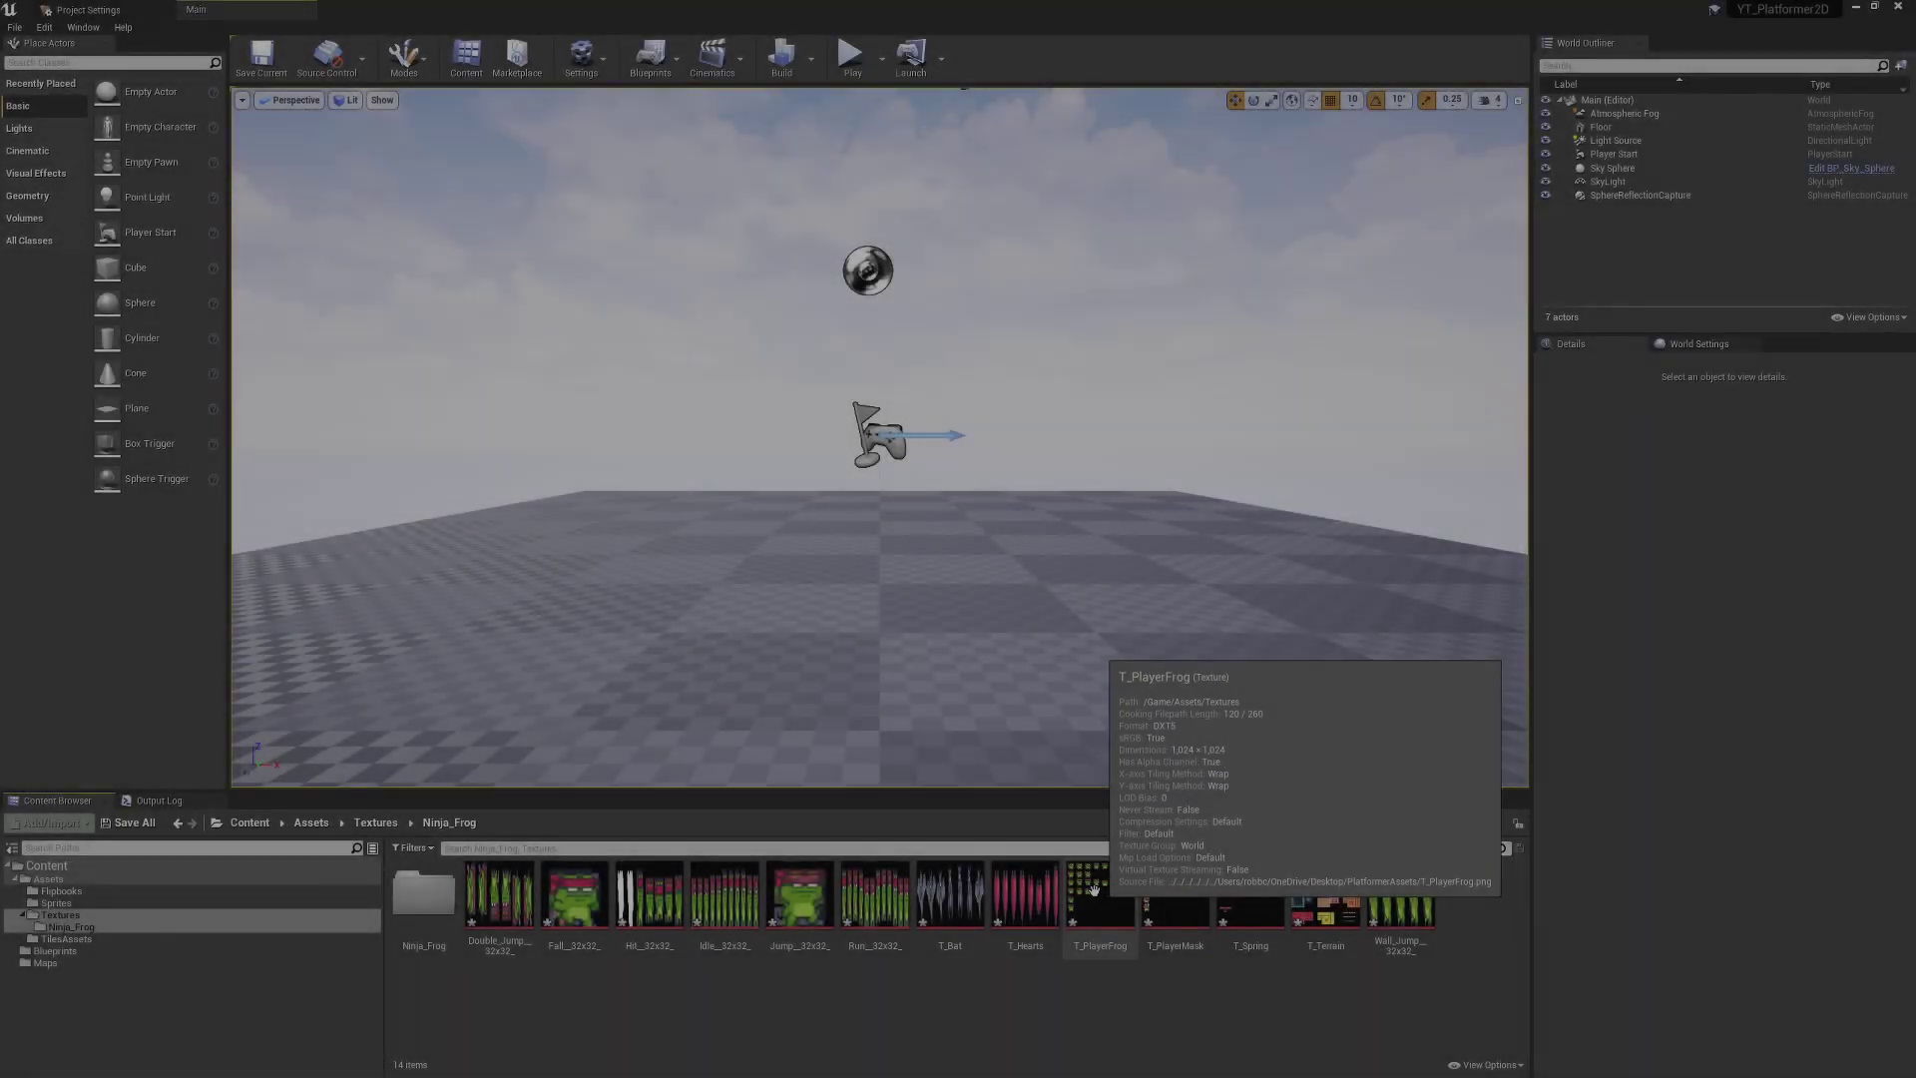
double_click(1093, 888)
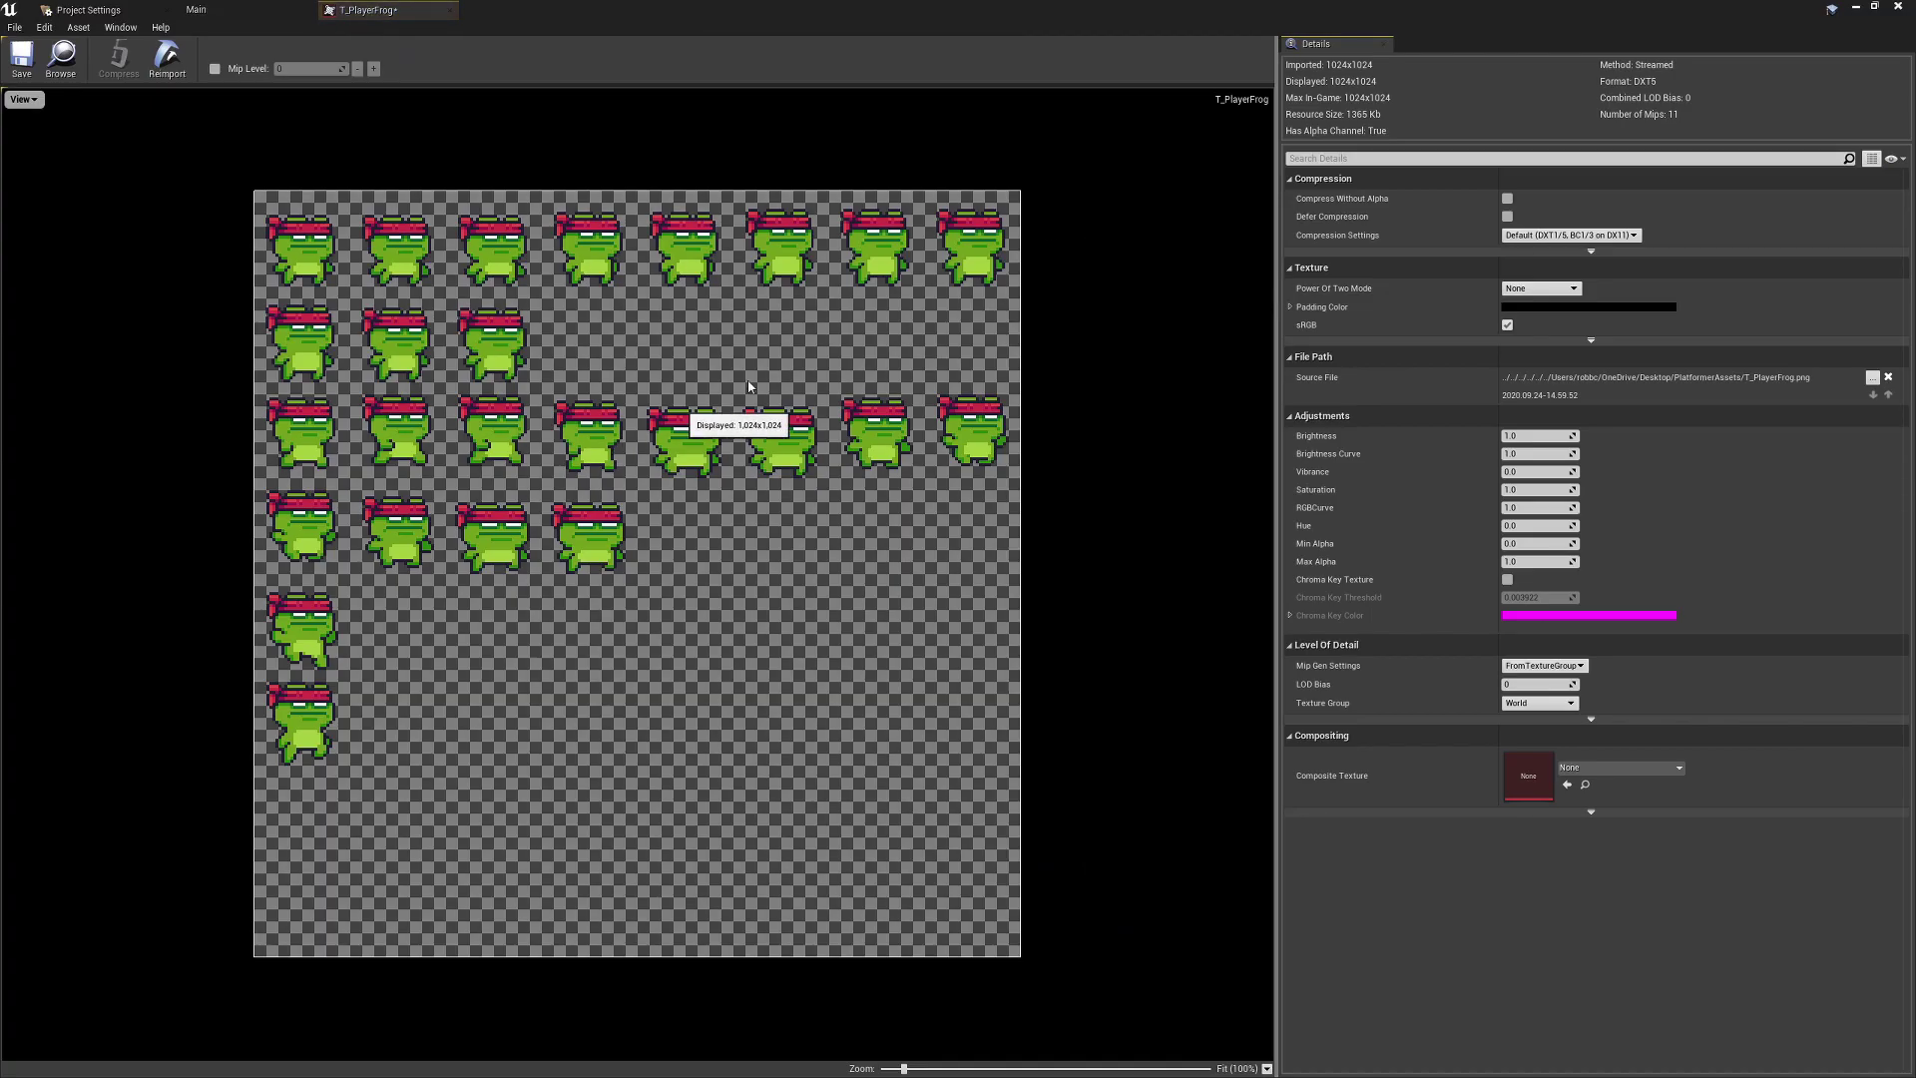
scroll(479, 227, "up", 3)
scroll(758, 311, "up", 4)
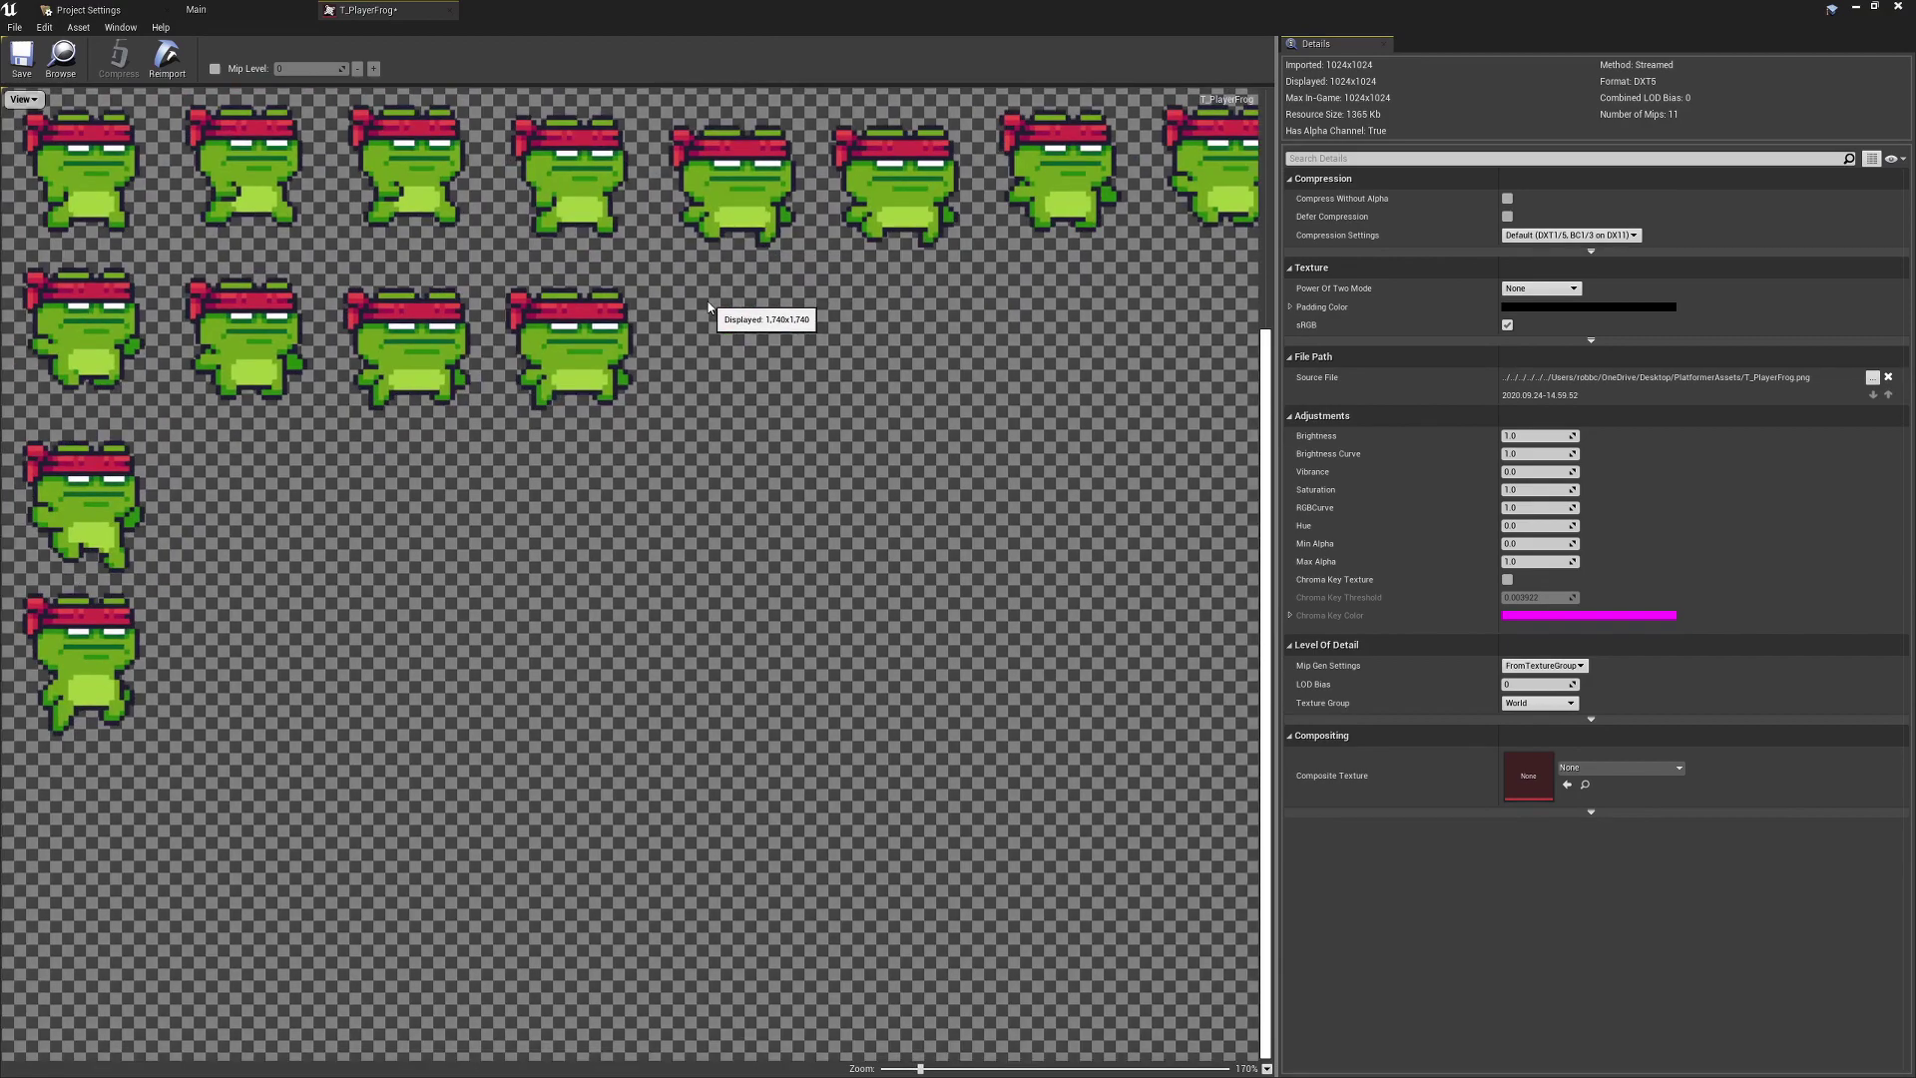
scroll(519, 342, "down", 5)
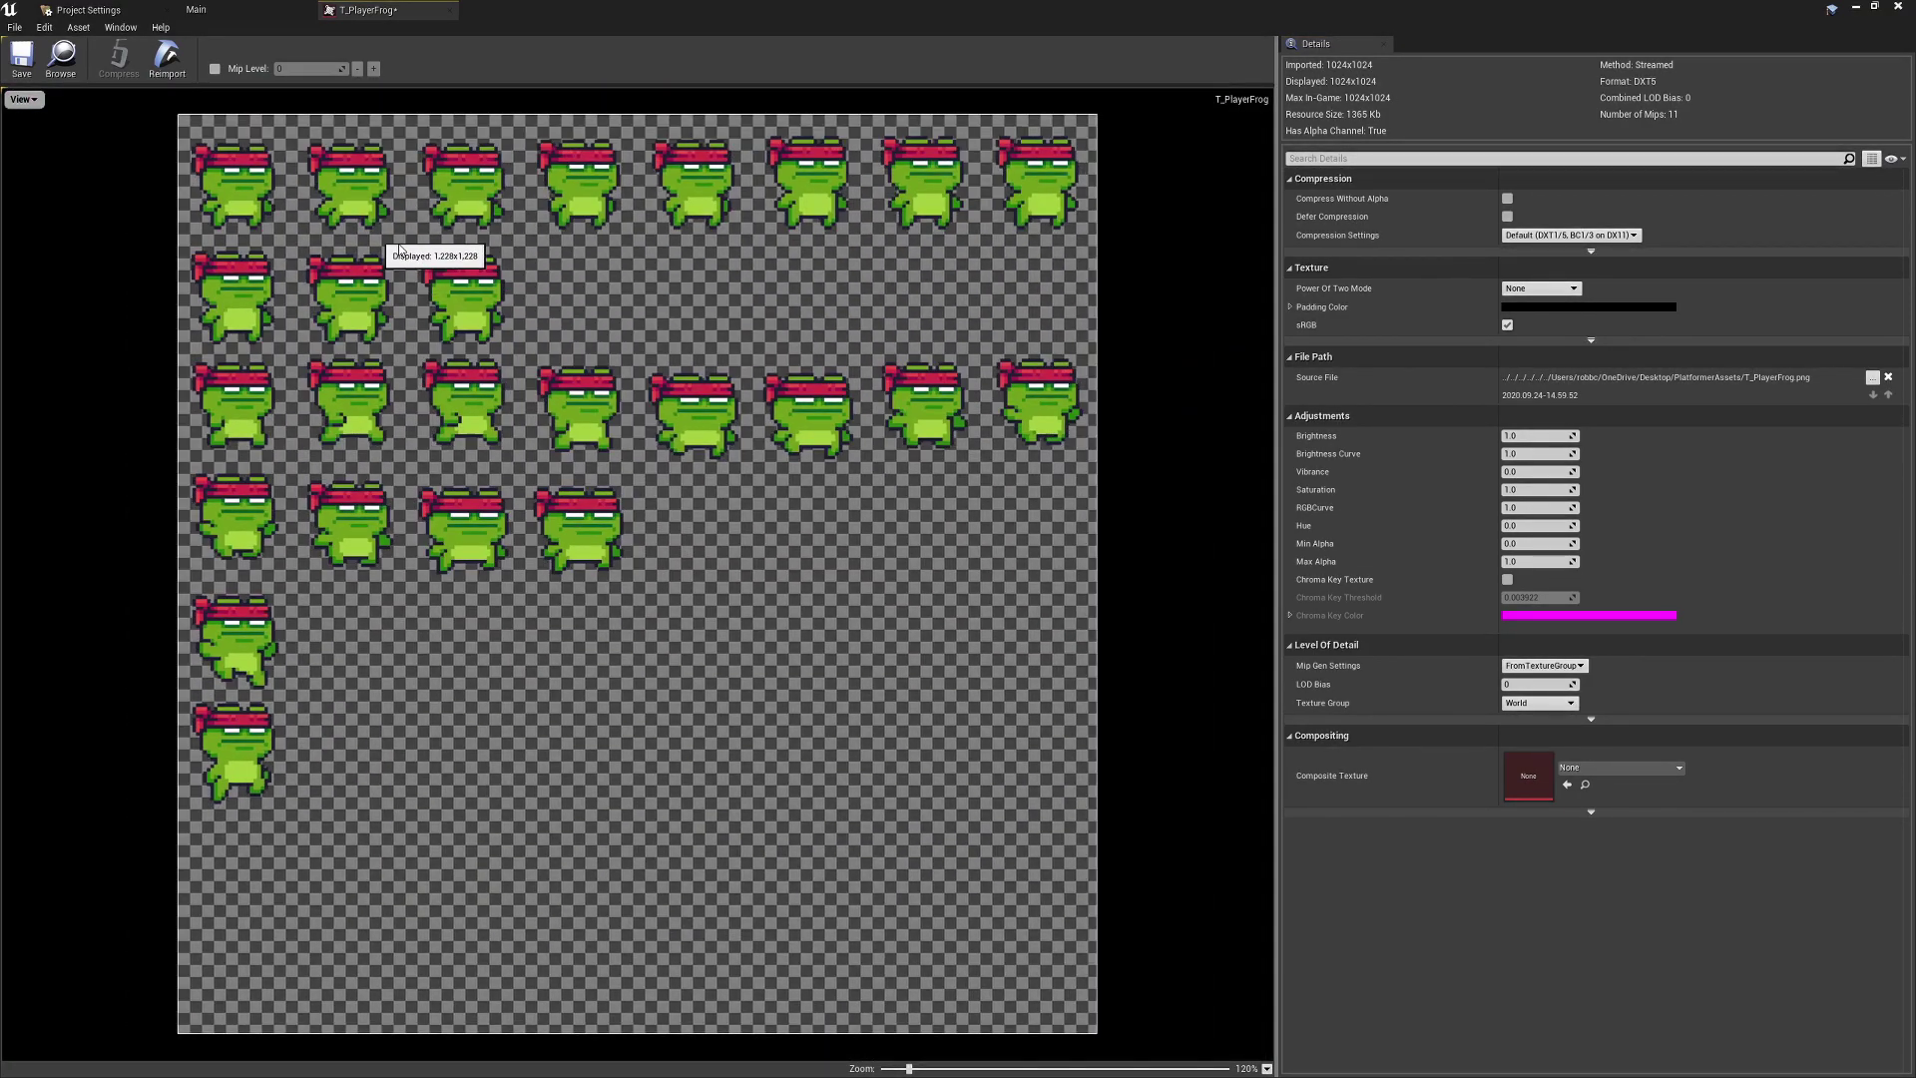
left_click(253, 9)
left_click_drag(1124, 914, 957, 539)
Undo the stray T_PlayerFrog_Mat material and move T_PlayerFrog into the Textures folder
key("ctrl+z")
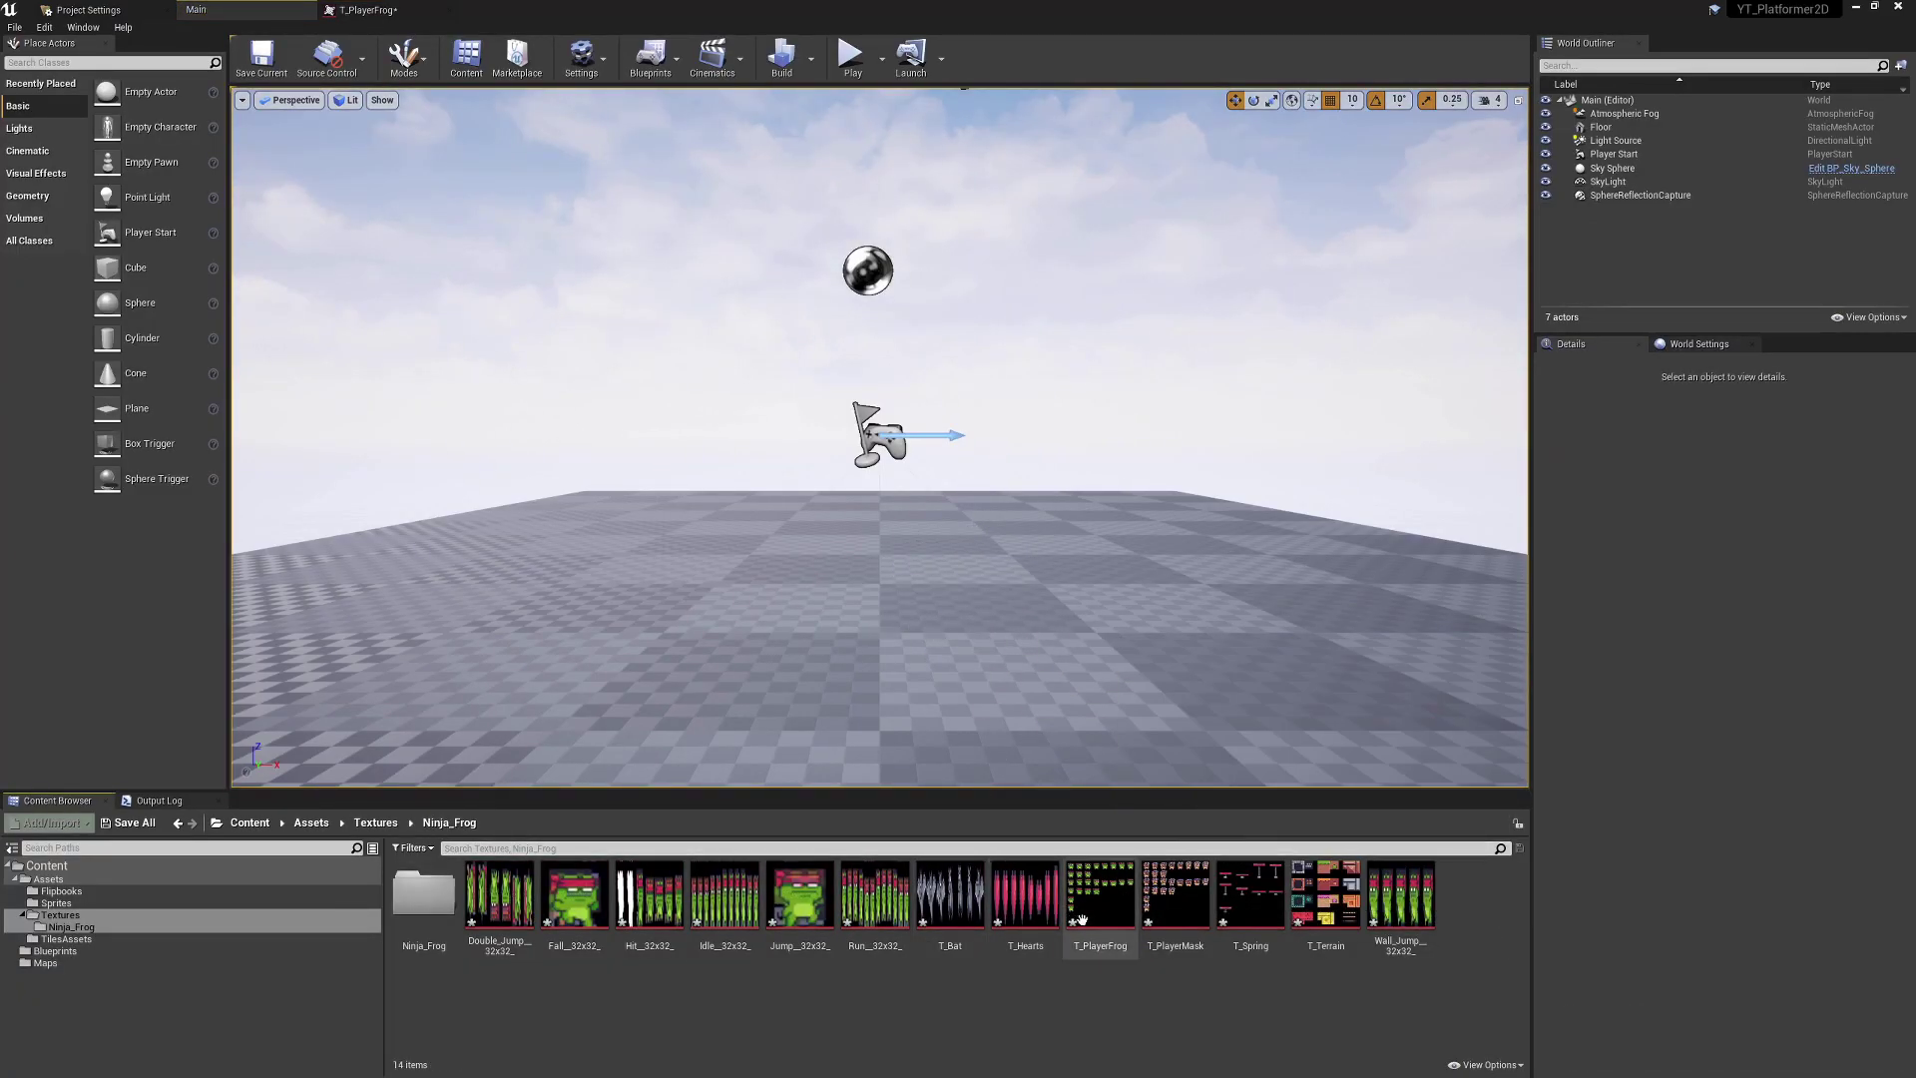
left_click_drag(1098, 898, 1147, 885)
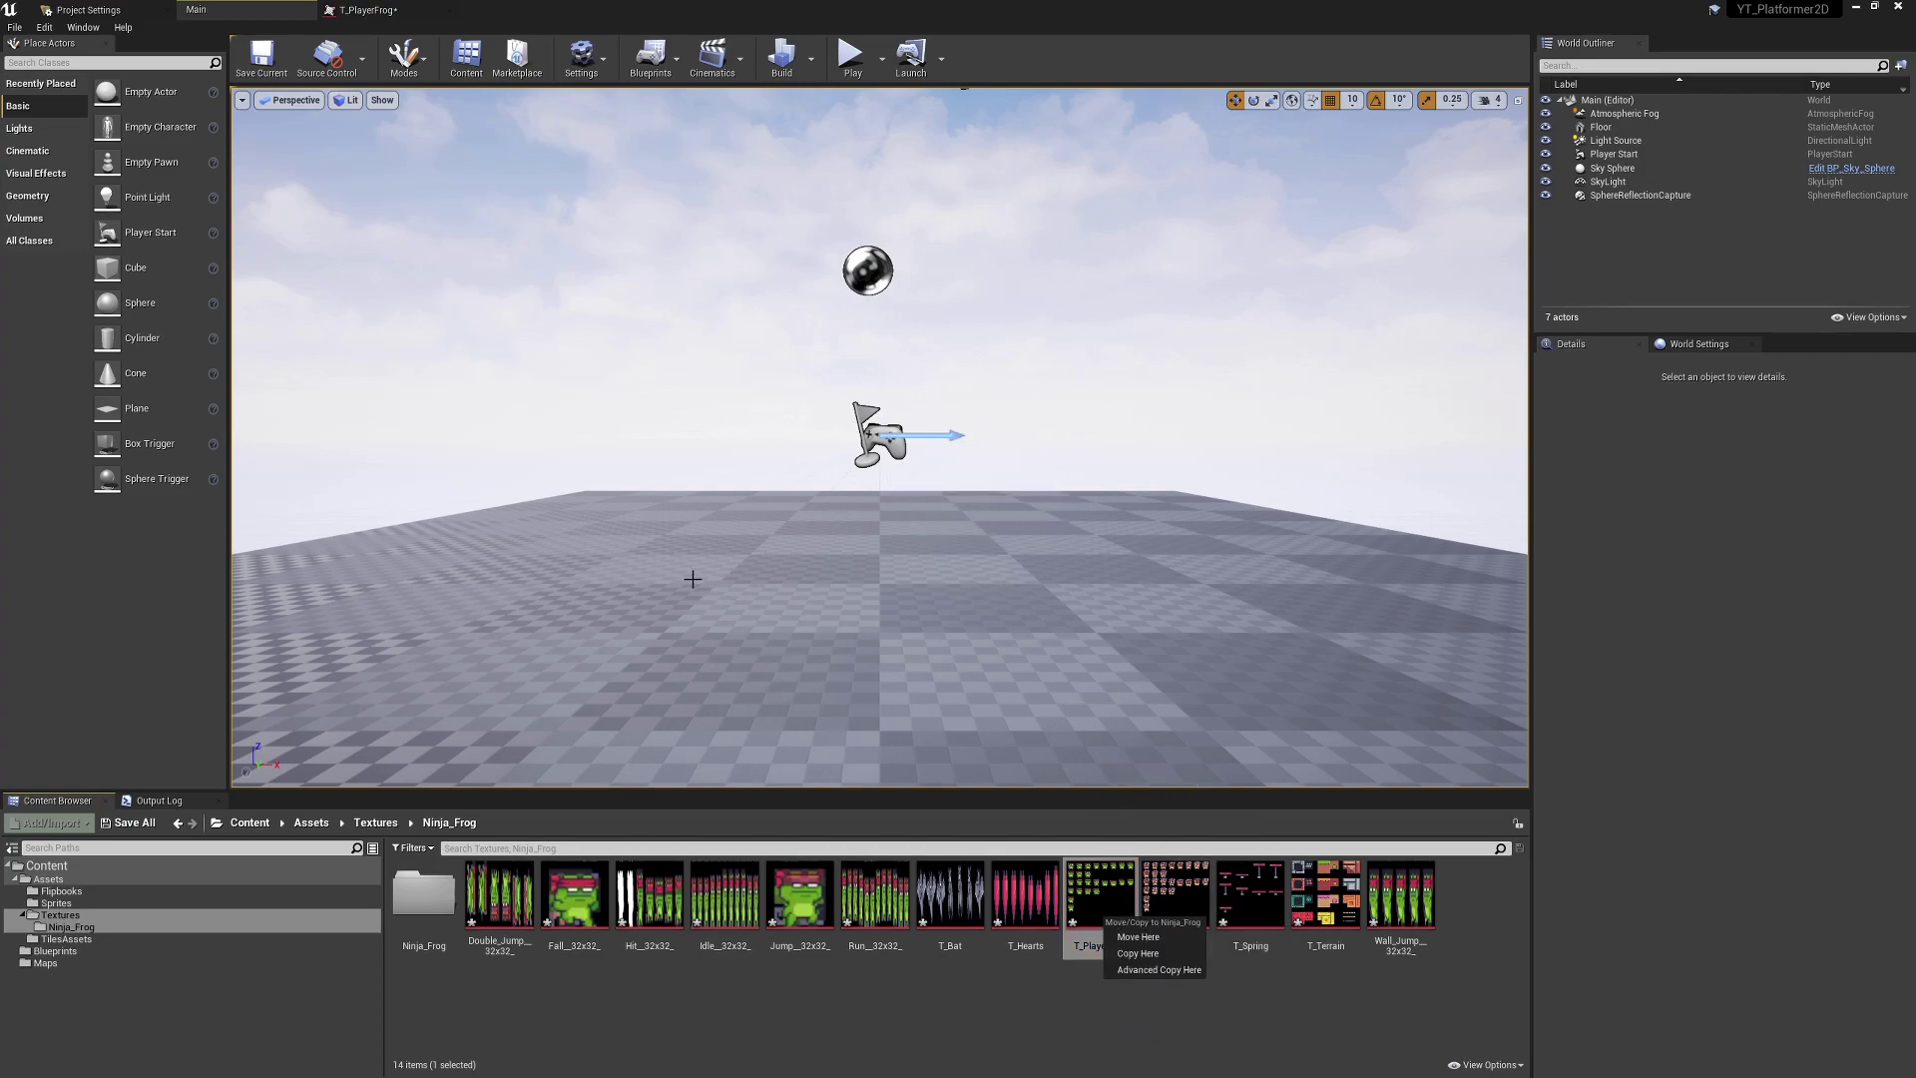
left_click(169, 916)
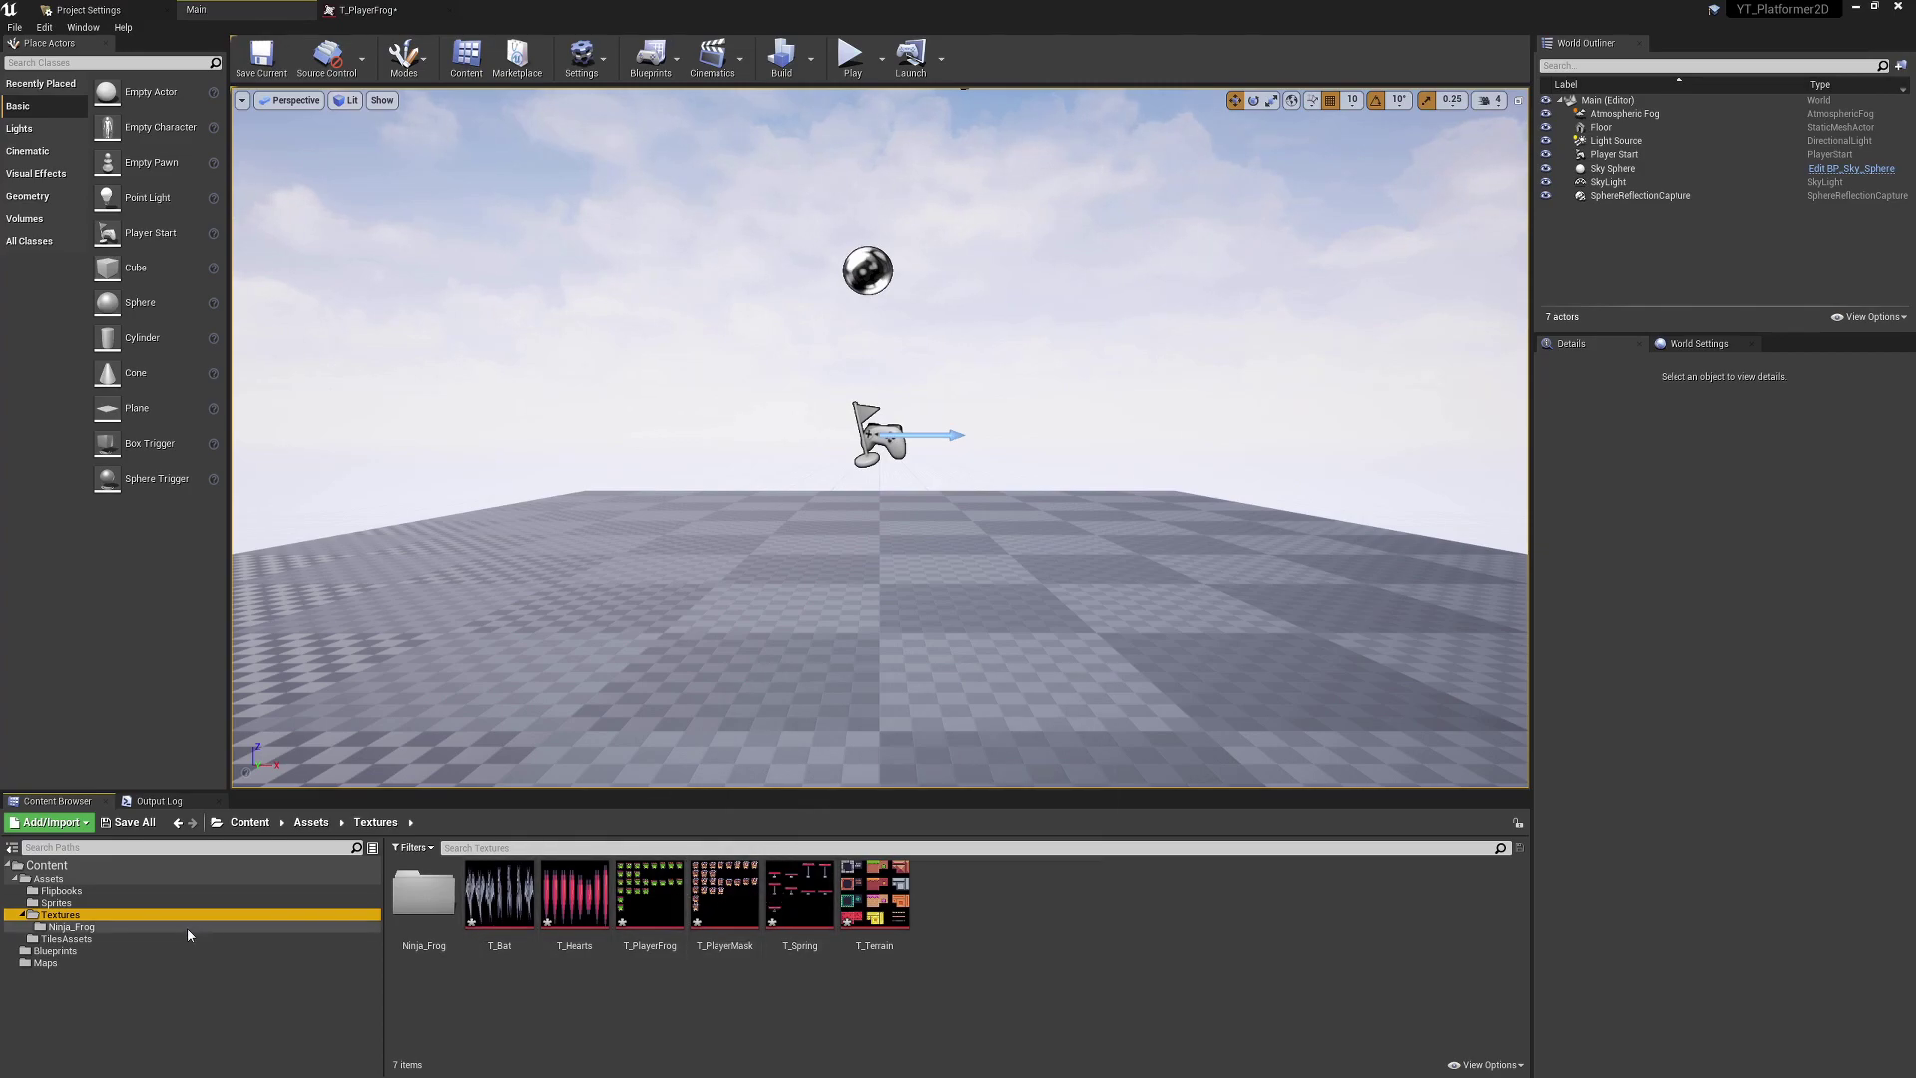
Open the T_PlayerFrog texture to check it, then return to the level editor
left_click(1333, 973)
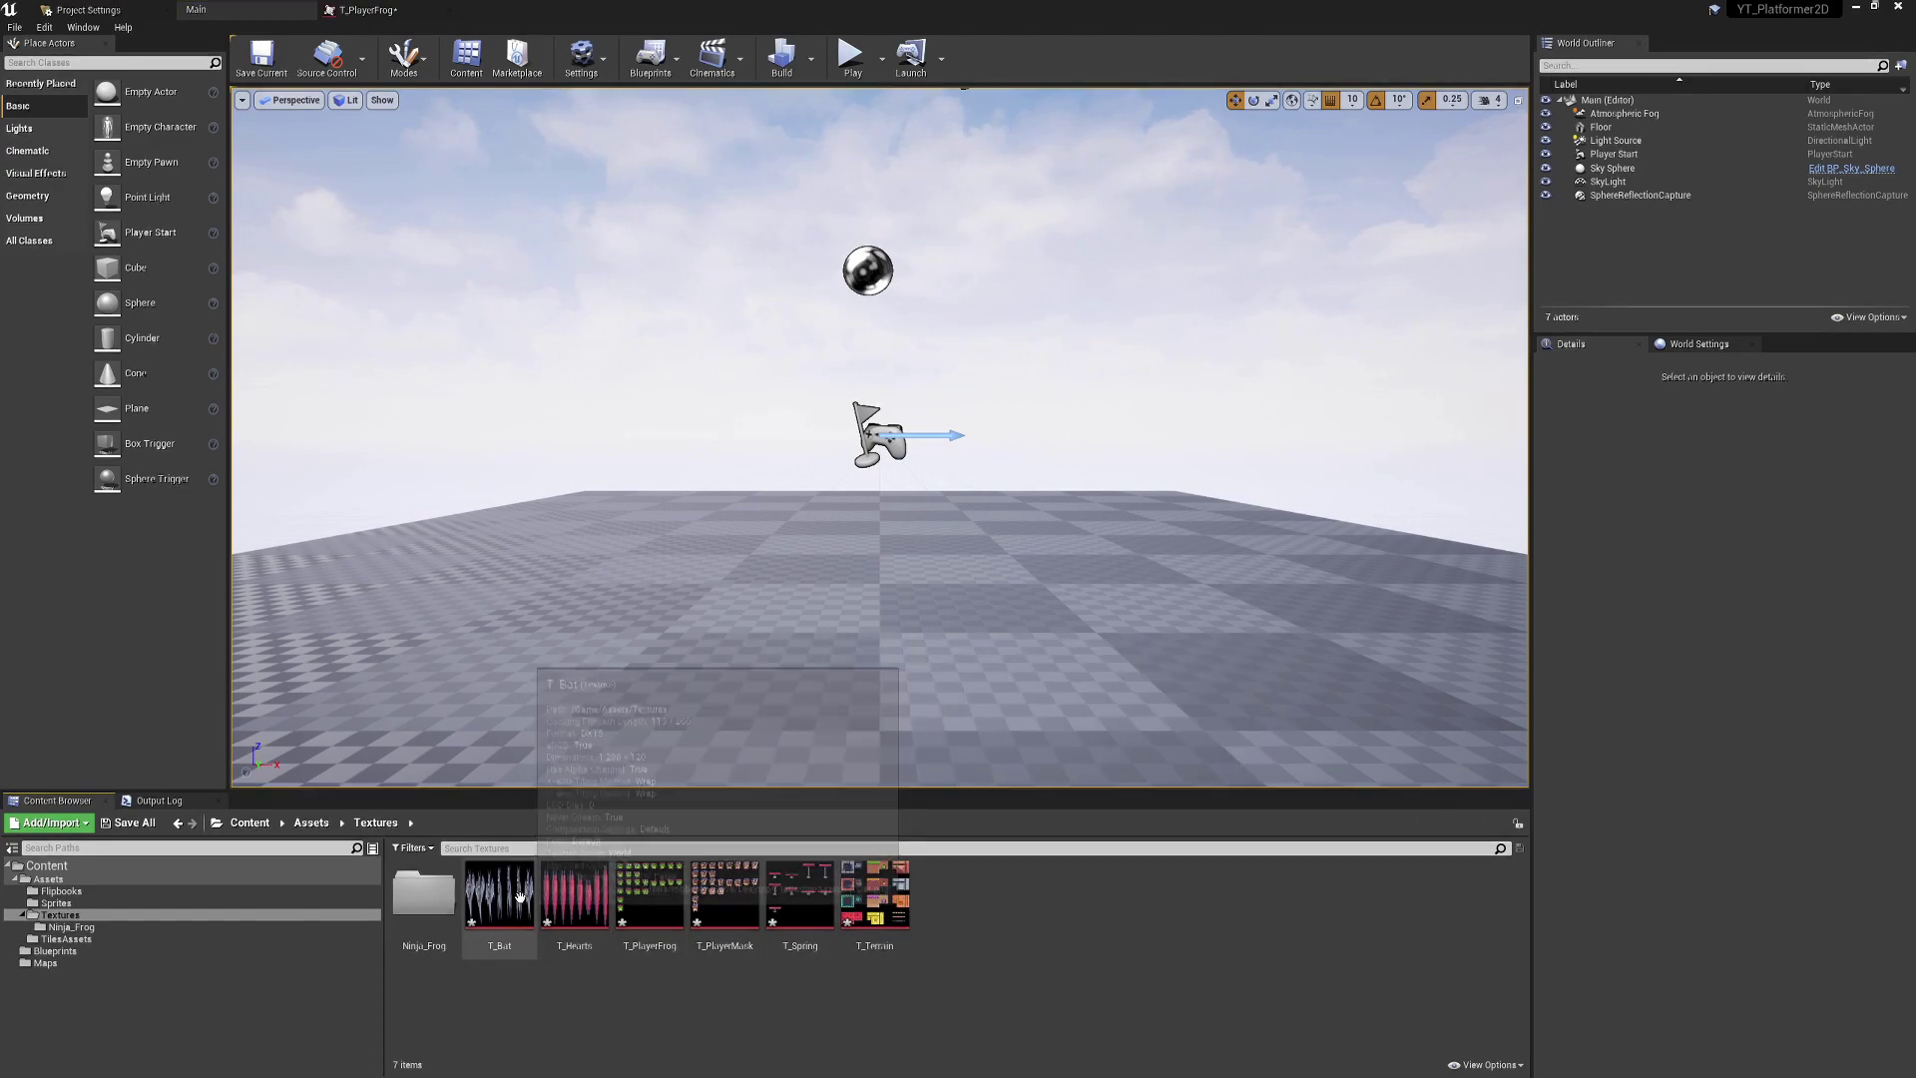
double_click(650, 893)
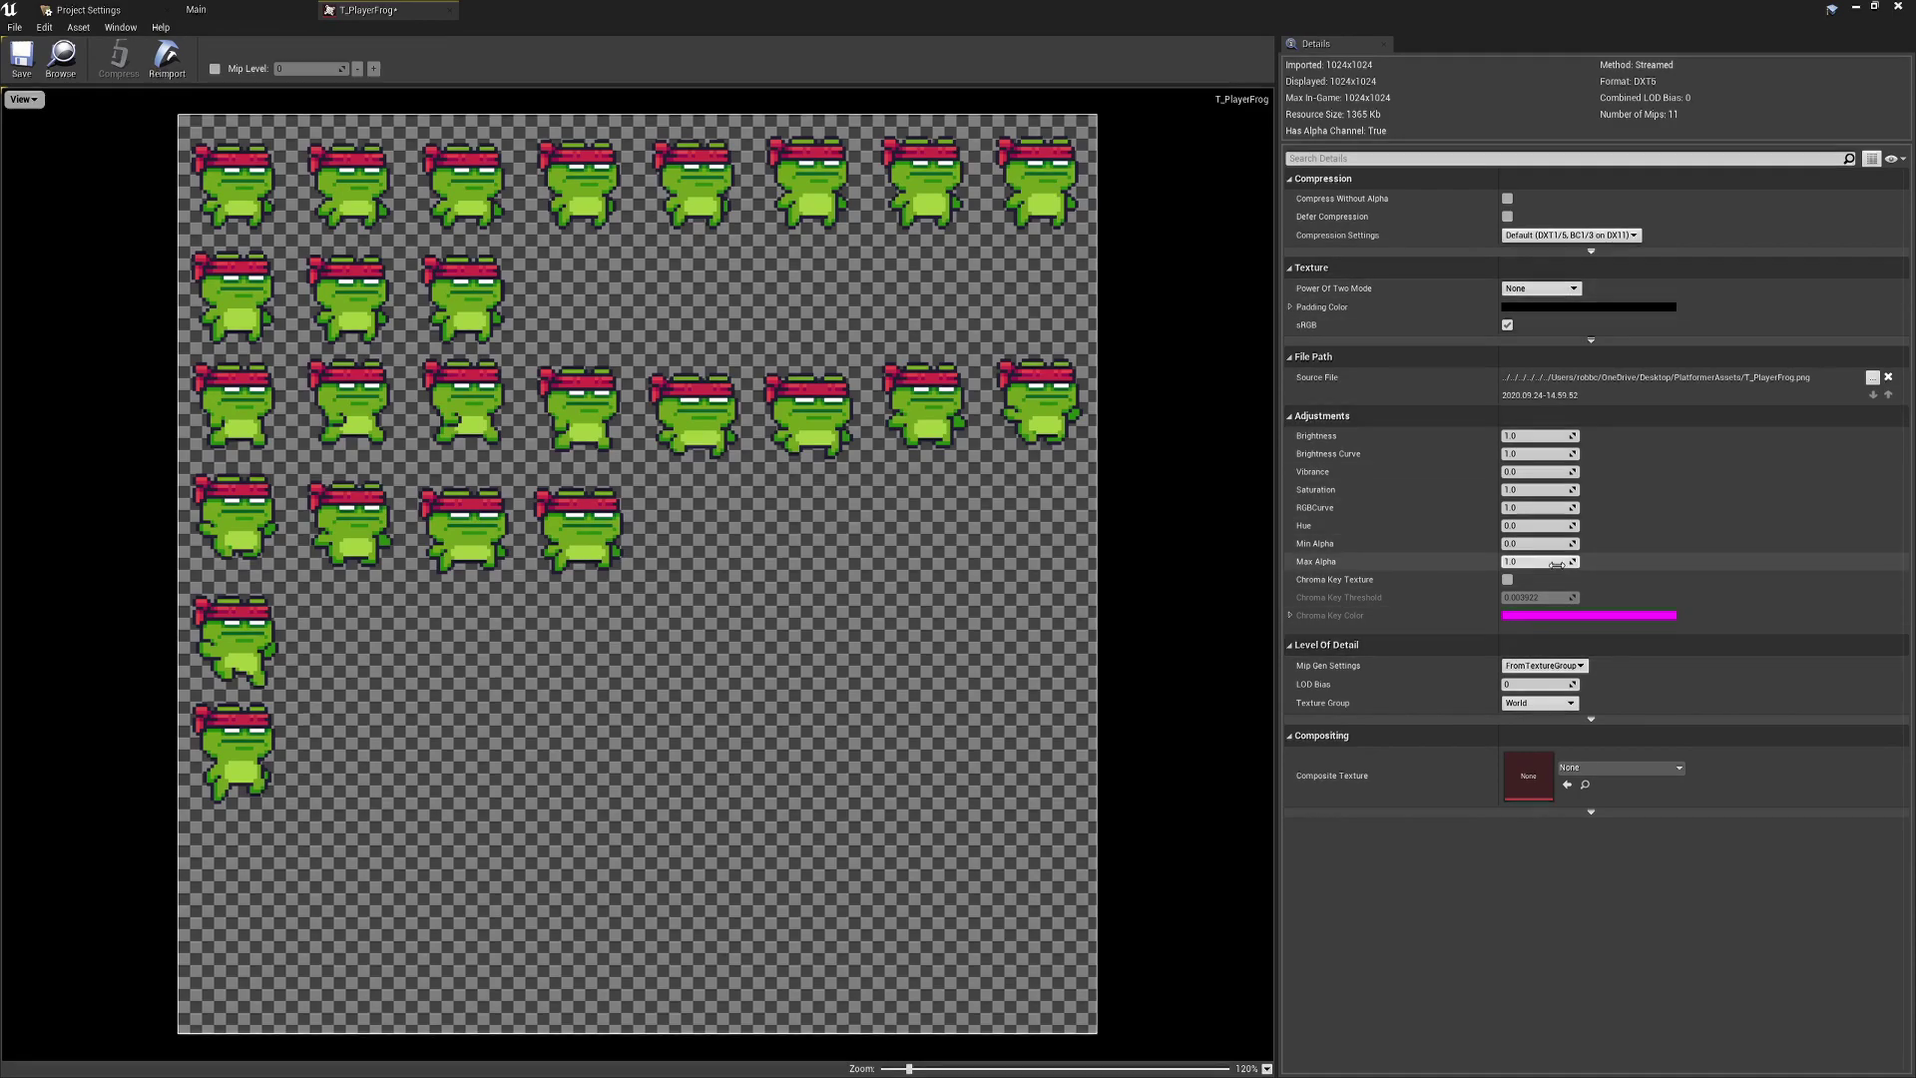
left_click(276, 9)
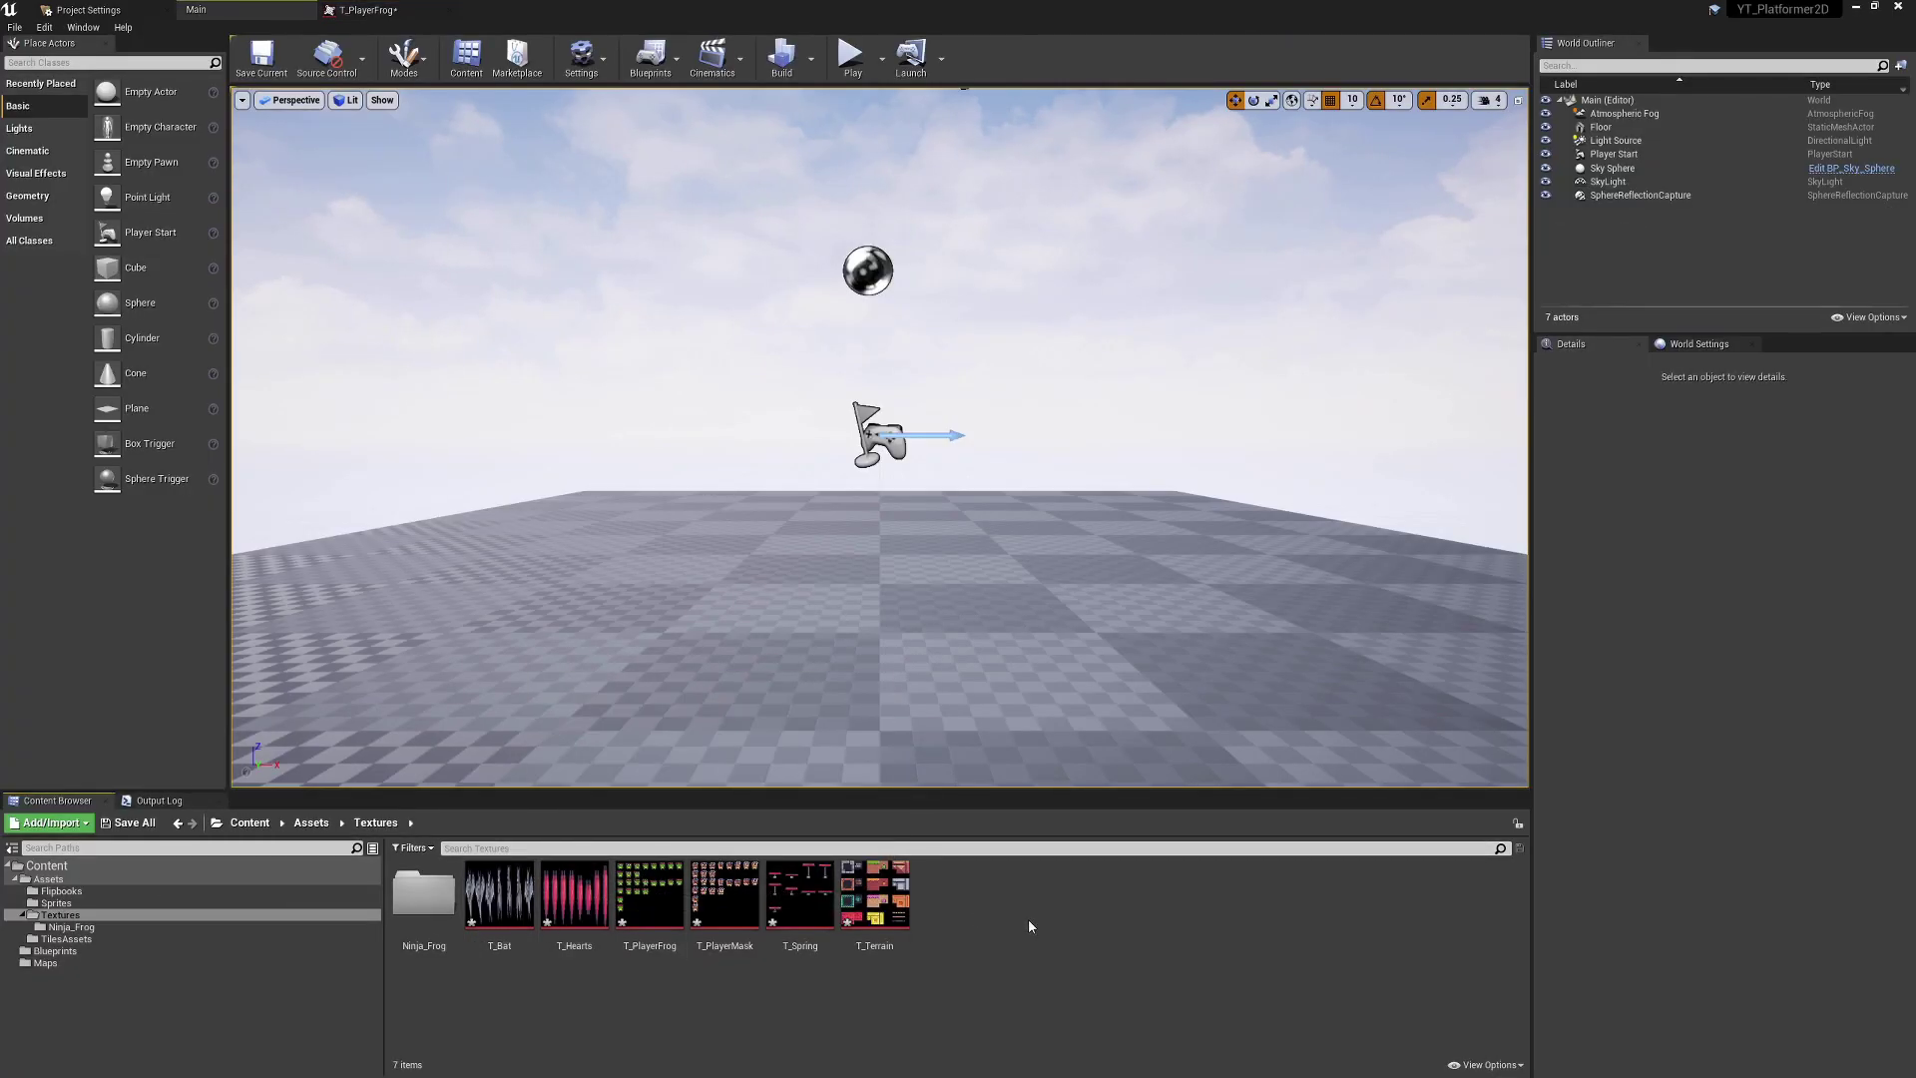
Select the six textures from T_Terrain to T_Bat and bring up their actions menu
left_click(858, 911)
left_click(499, 901, "shift")
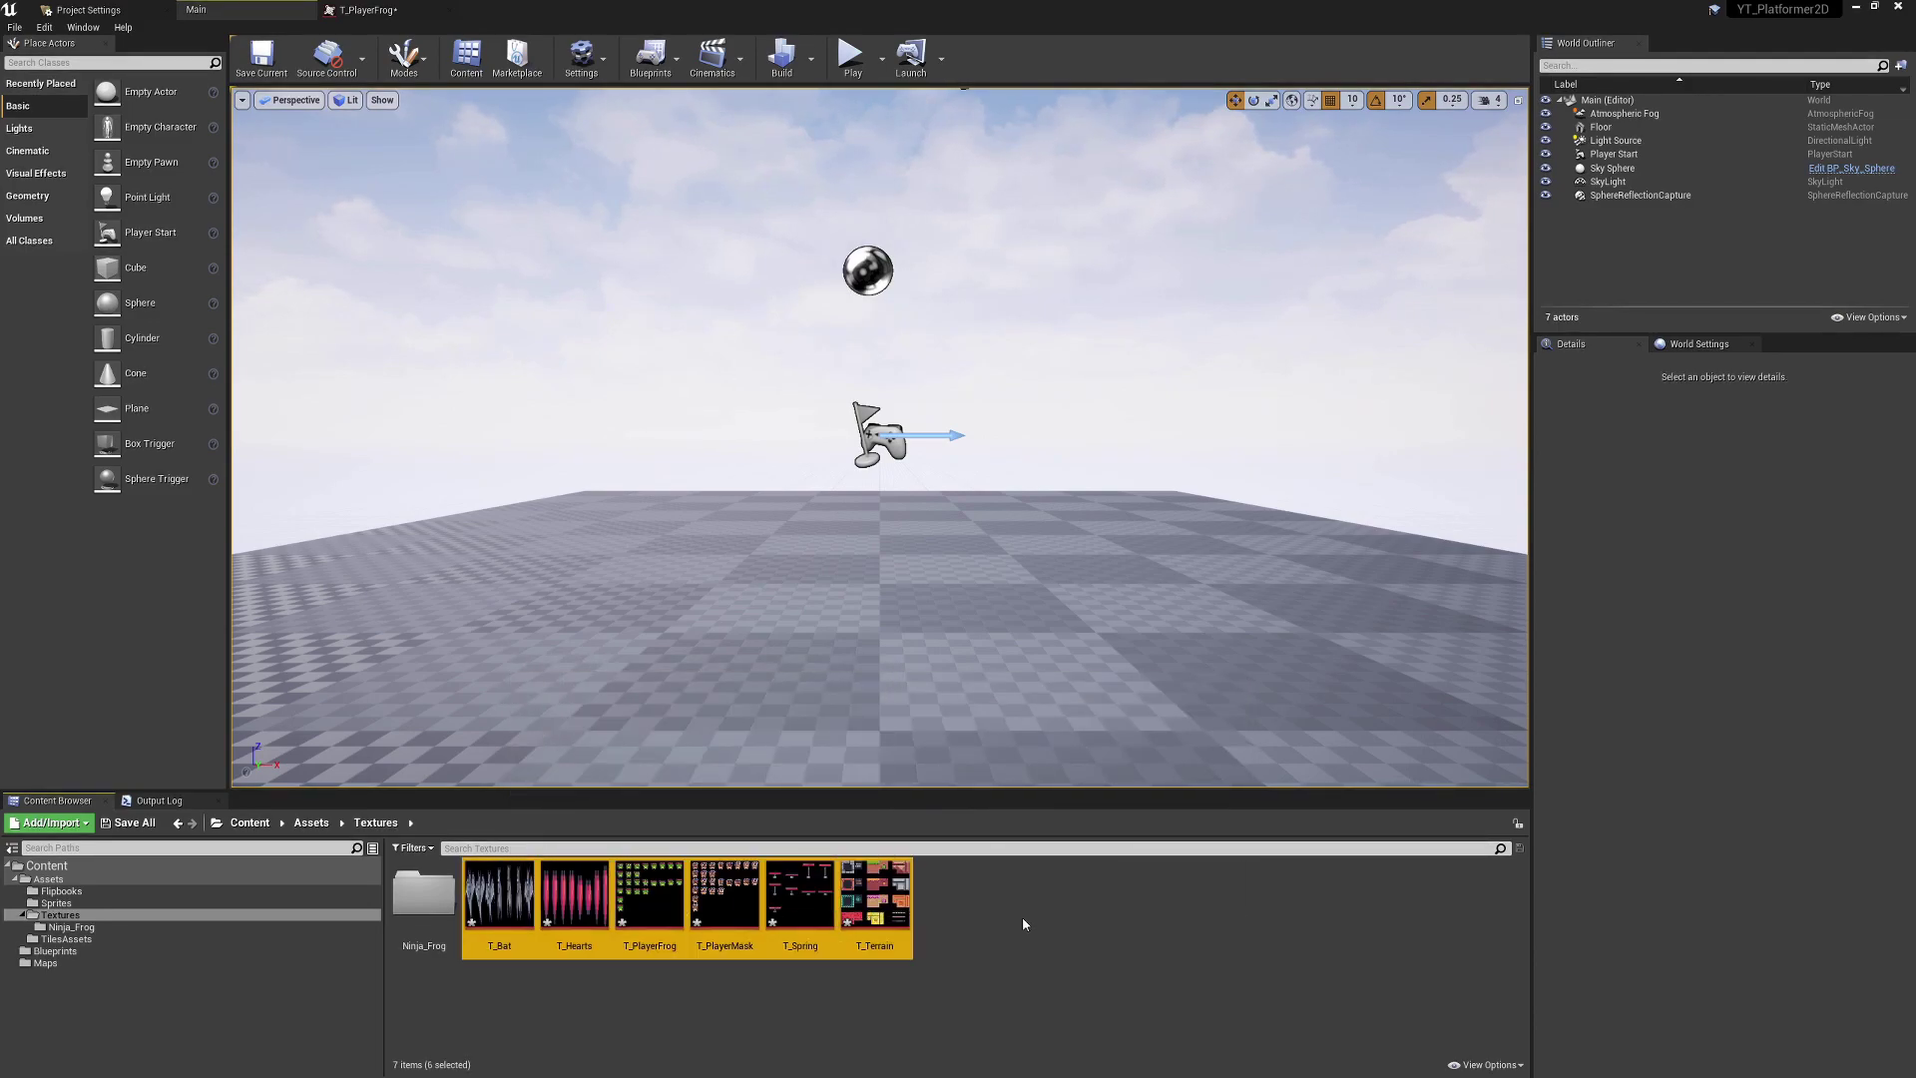
right_click(891, 905)
mouse_move(936, 489)
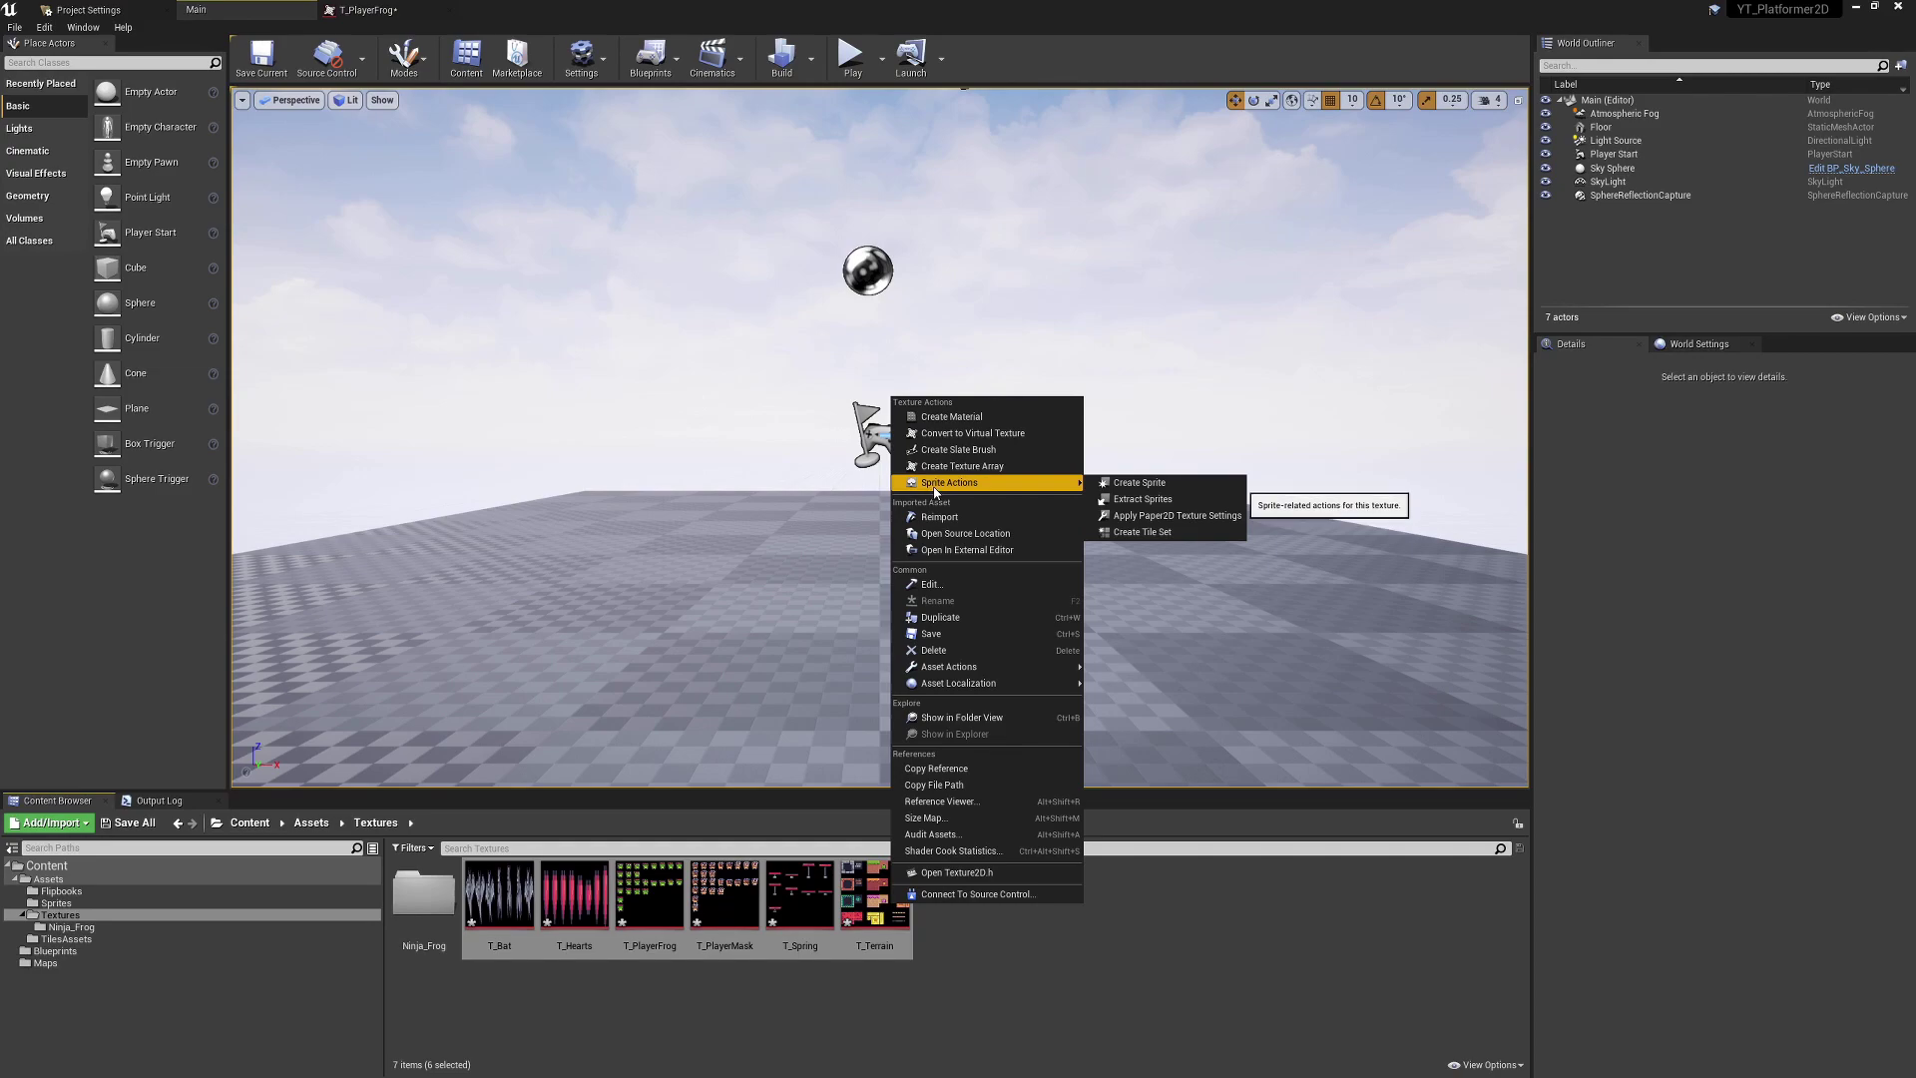
Apply Paper2D texture settings to the six textures and open T_PlayerFrog
left_click(1198, 519)
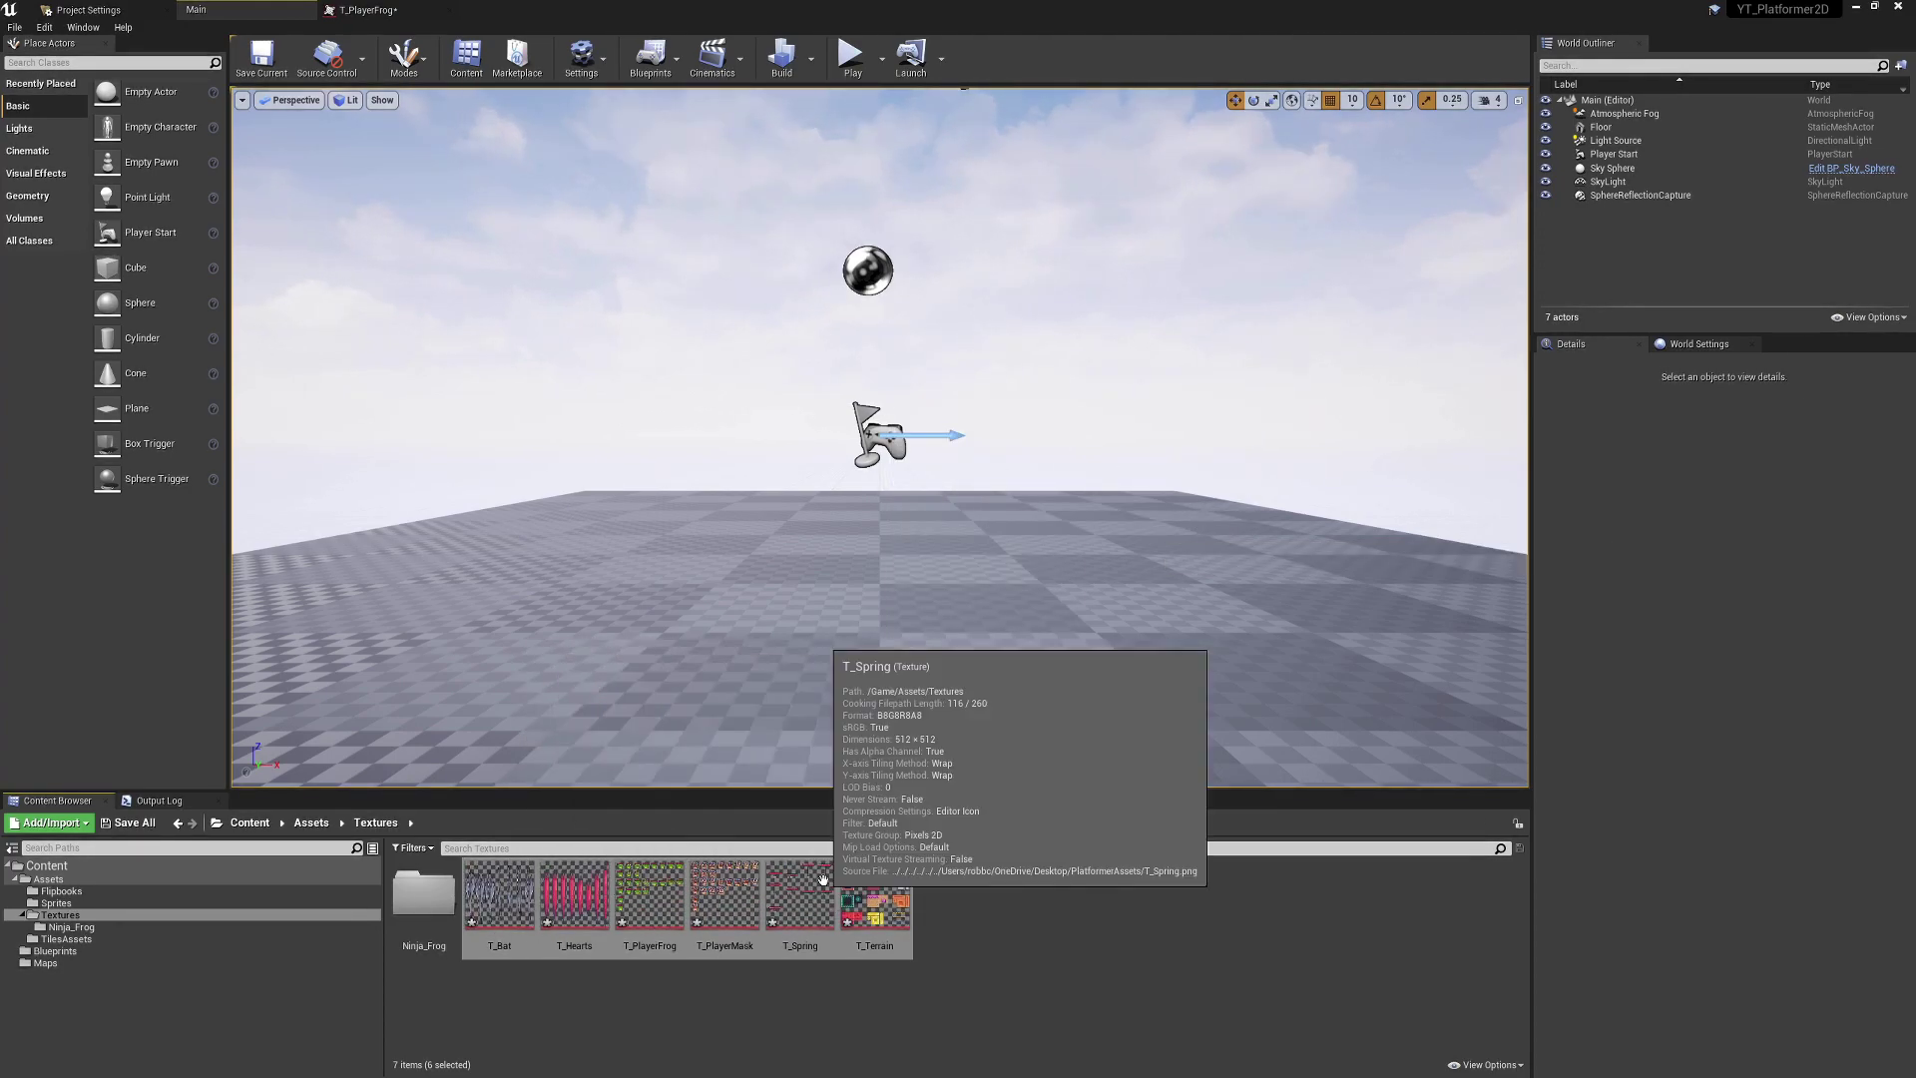
left_click(369, 10)
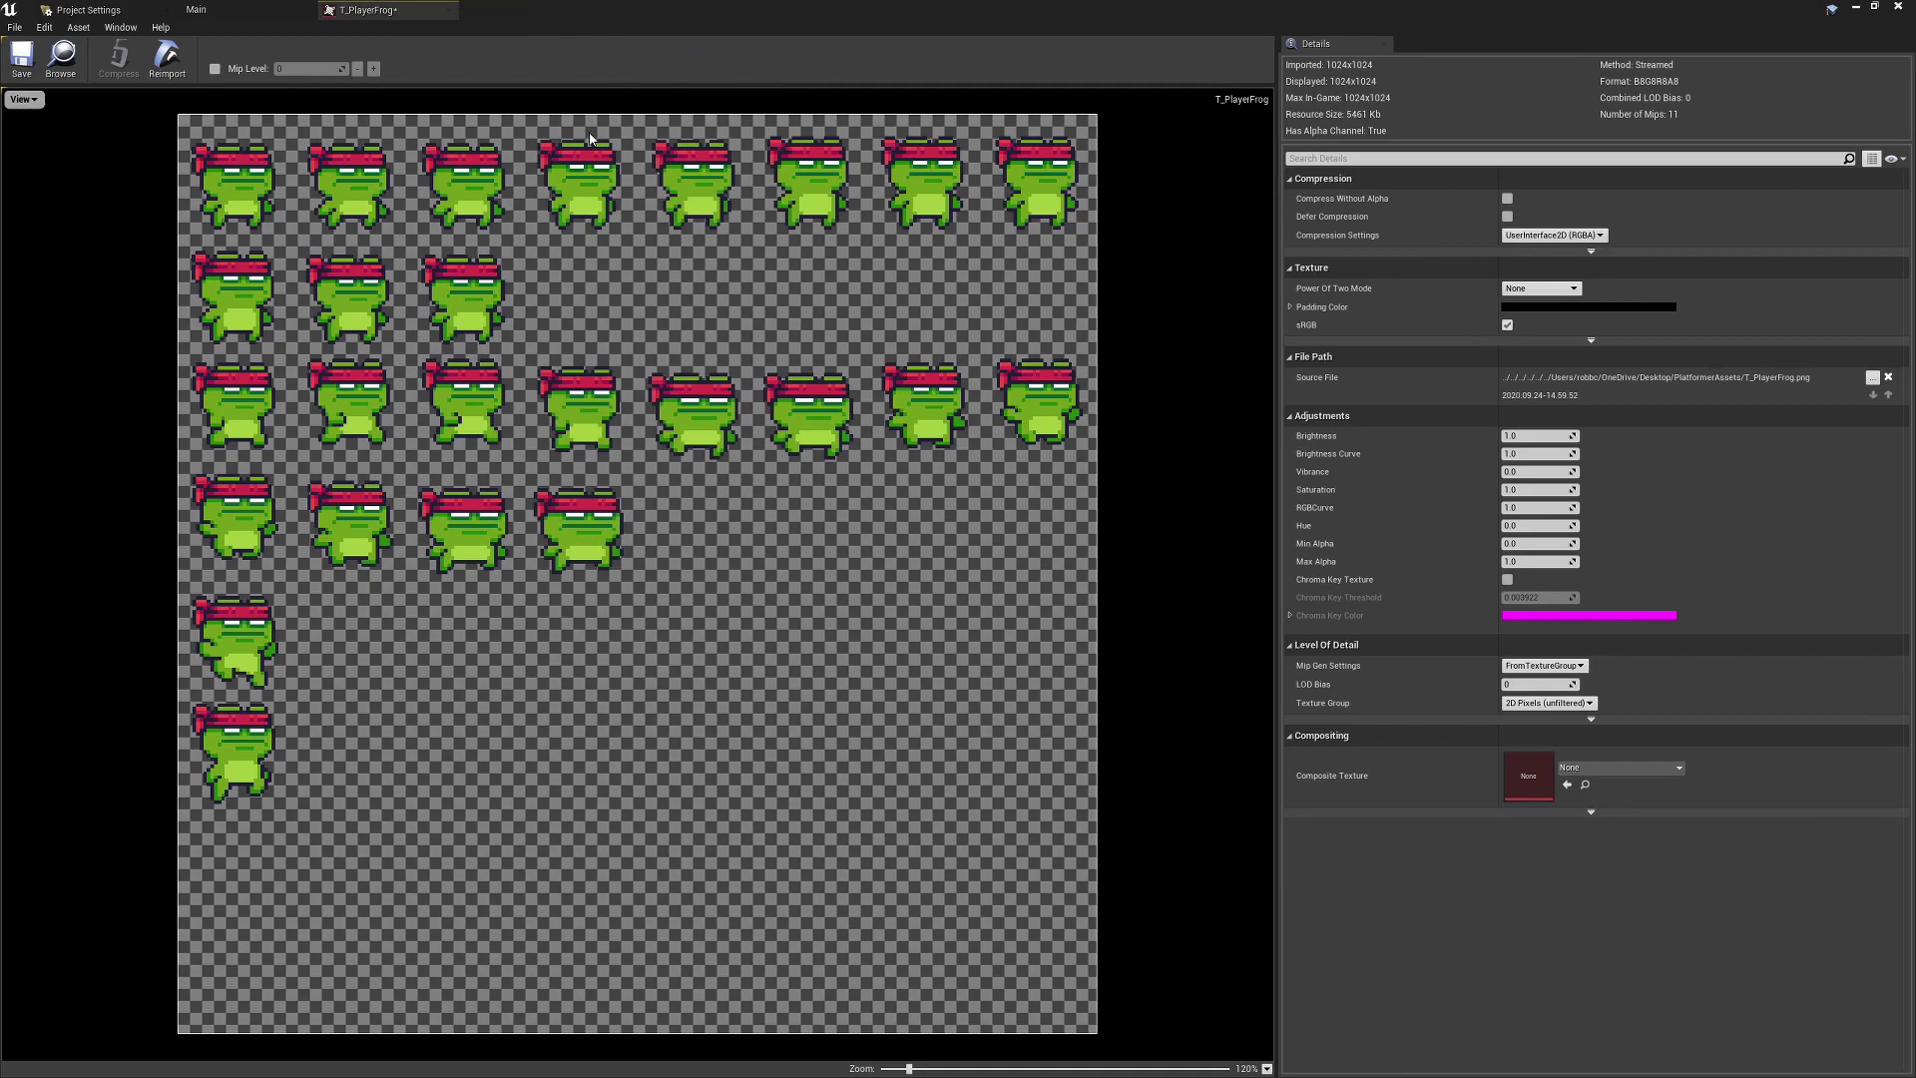
Verify T_PlayerFrog uses UserInterface2D (RGBA) compression and 2D Pixels (unfiltered) group, then return to Main
left_click(1532, 235)
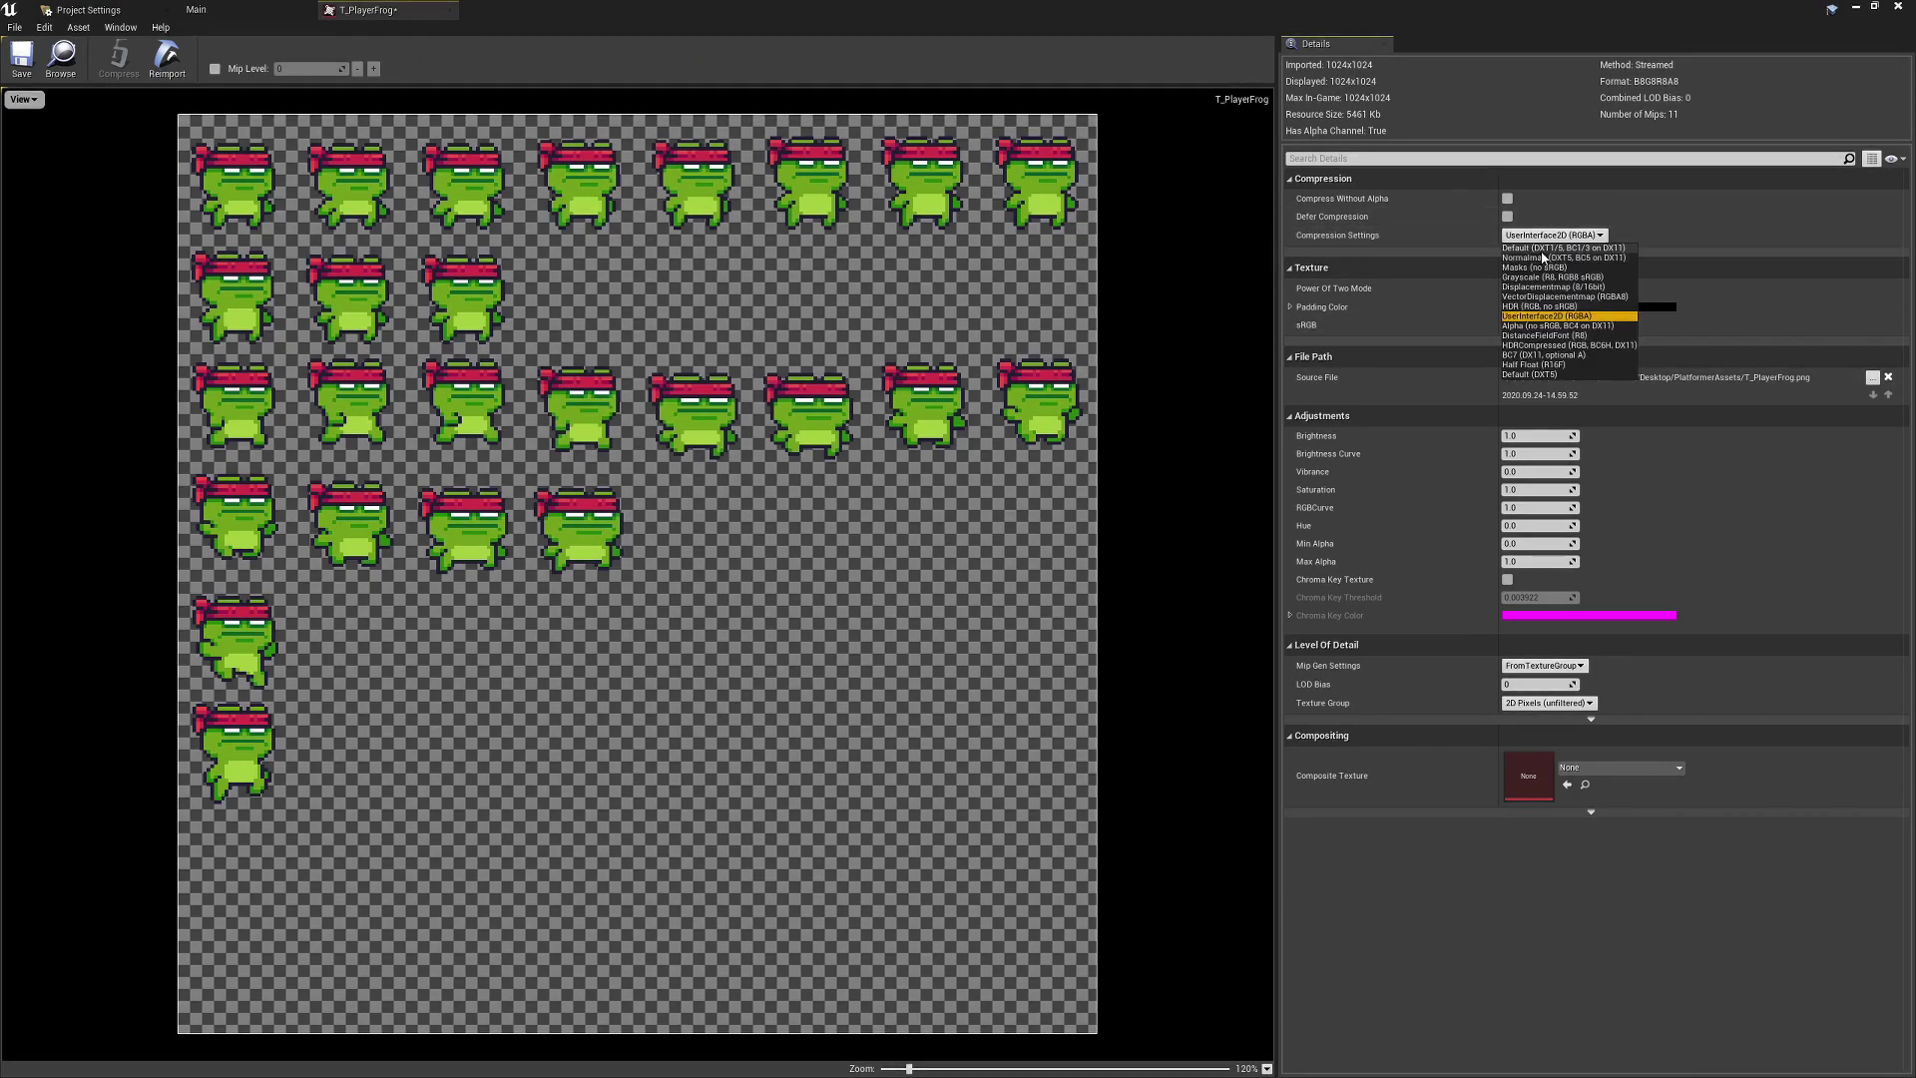
left_click(1564, 238)
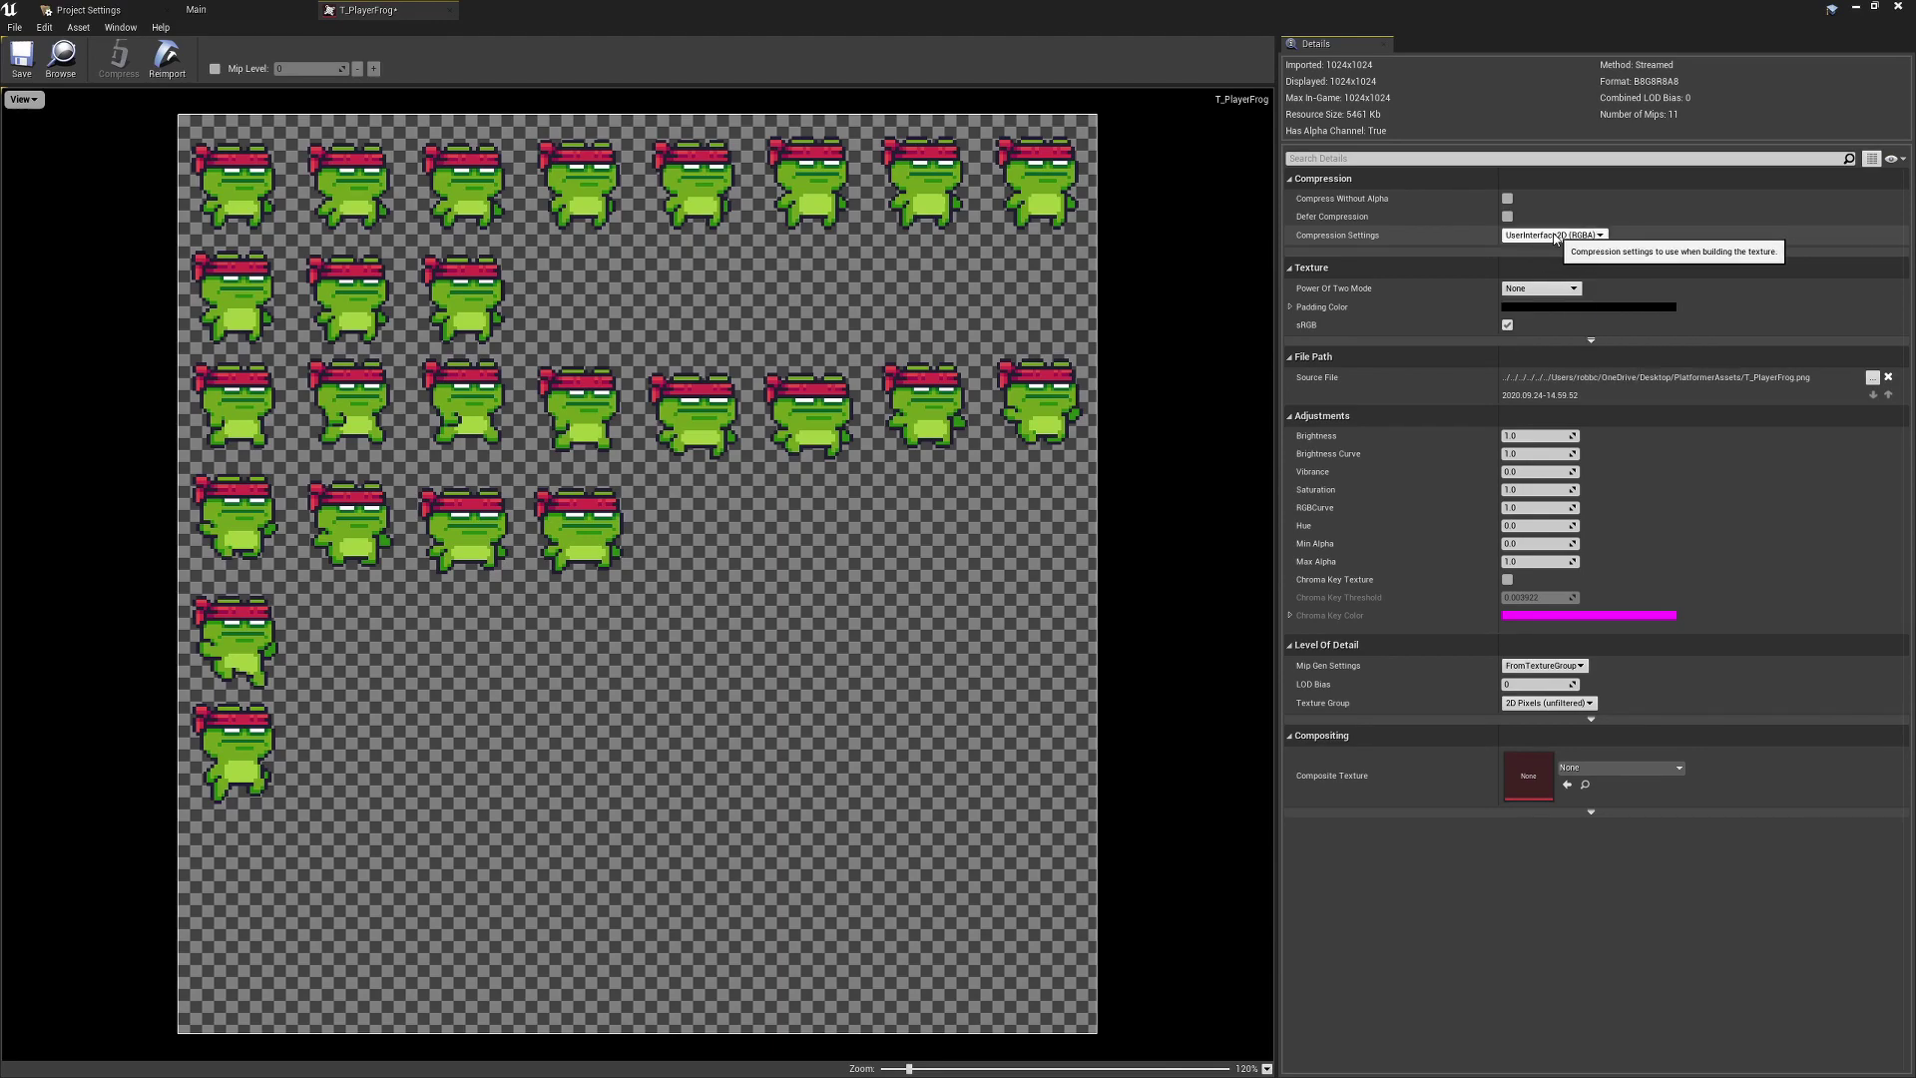
scroll(539, 335, "up", 2)
scroll(750, 207, "down", 4)
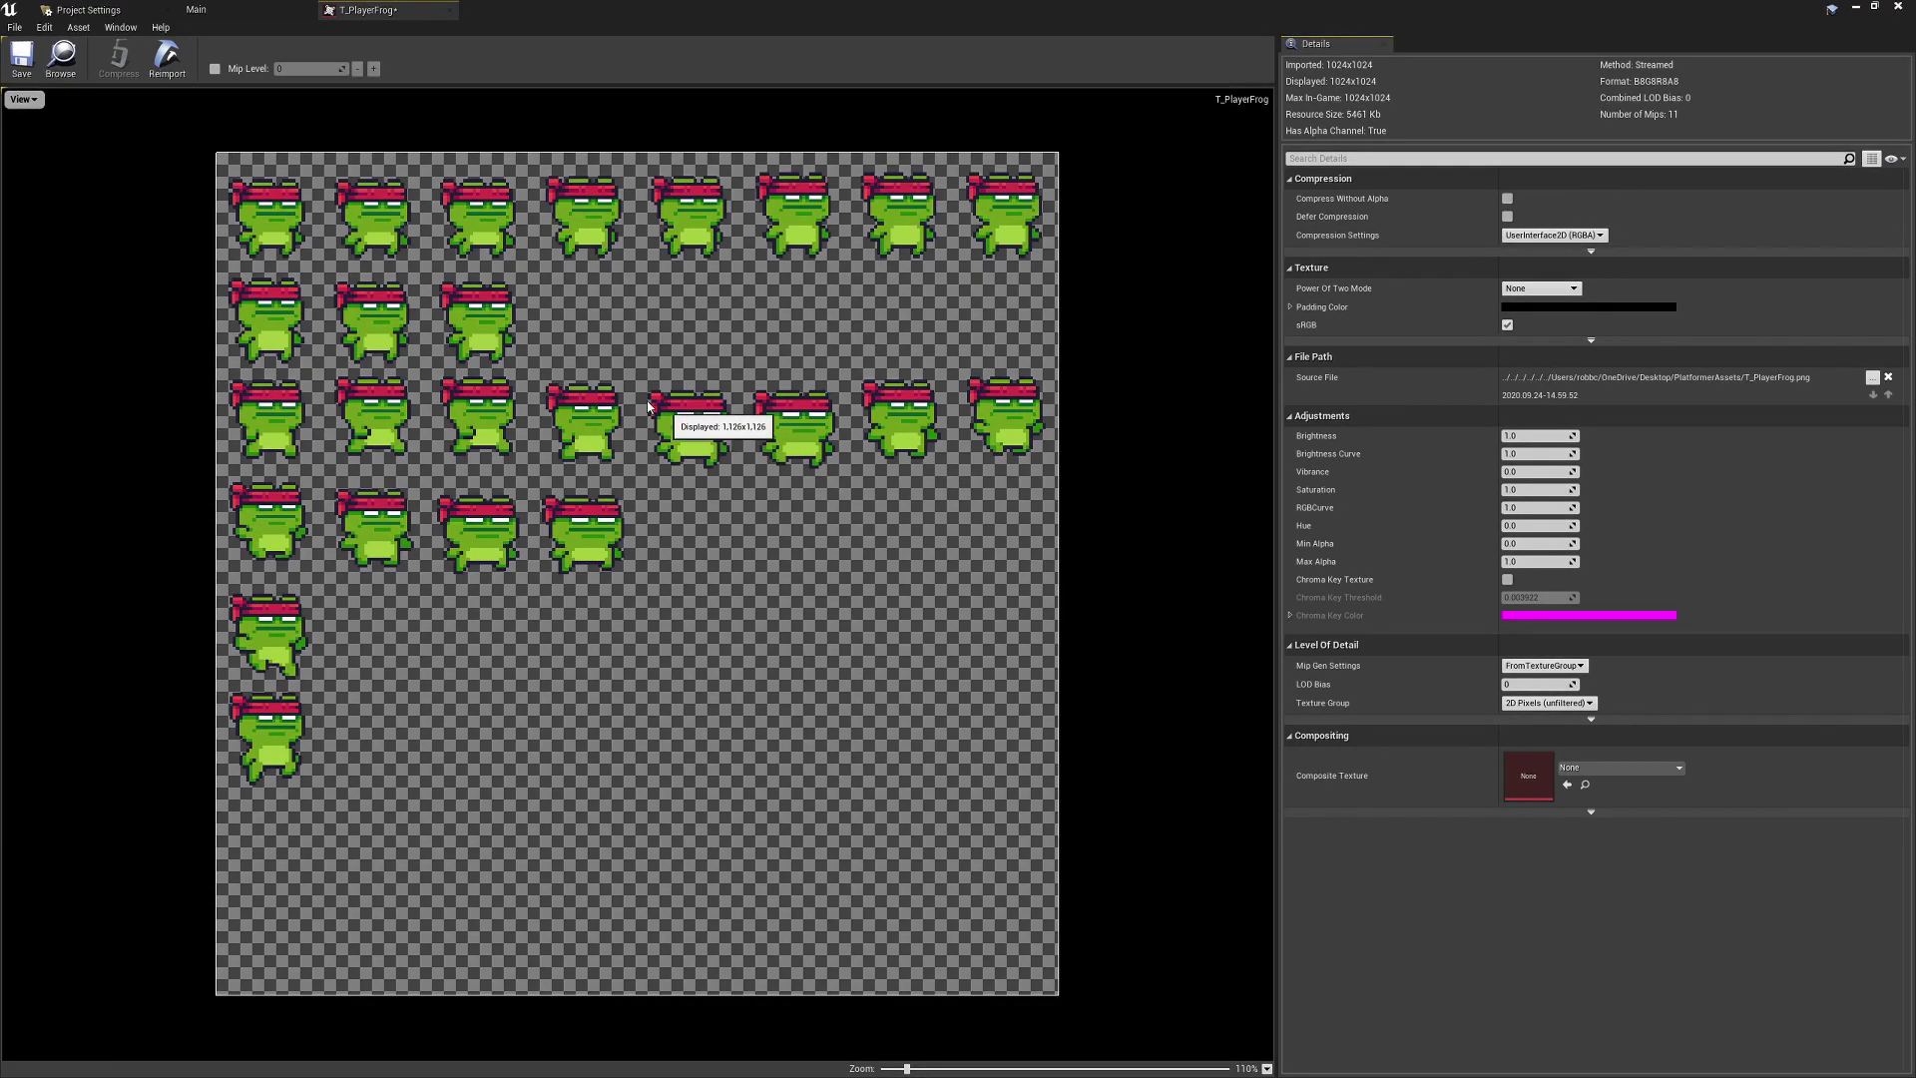
left_click(1557, 704)
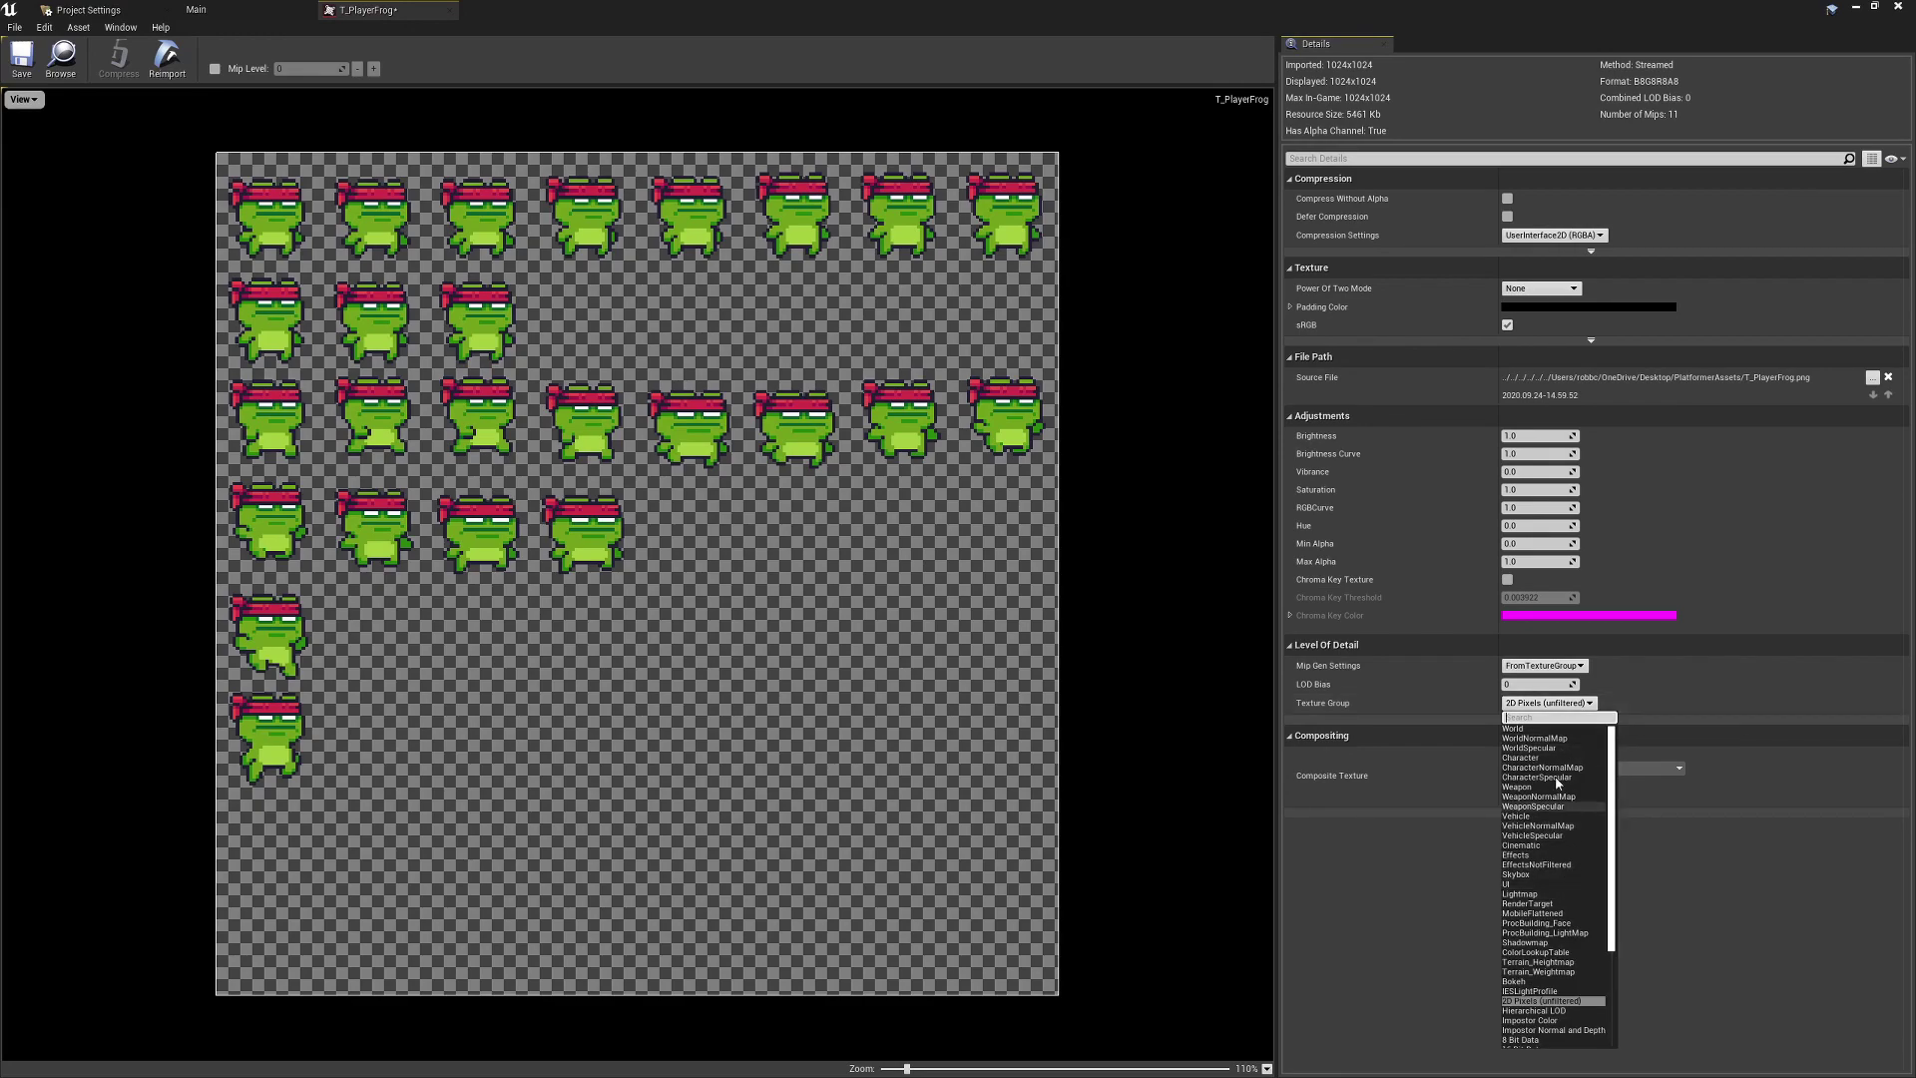
left_click(1402, 815)
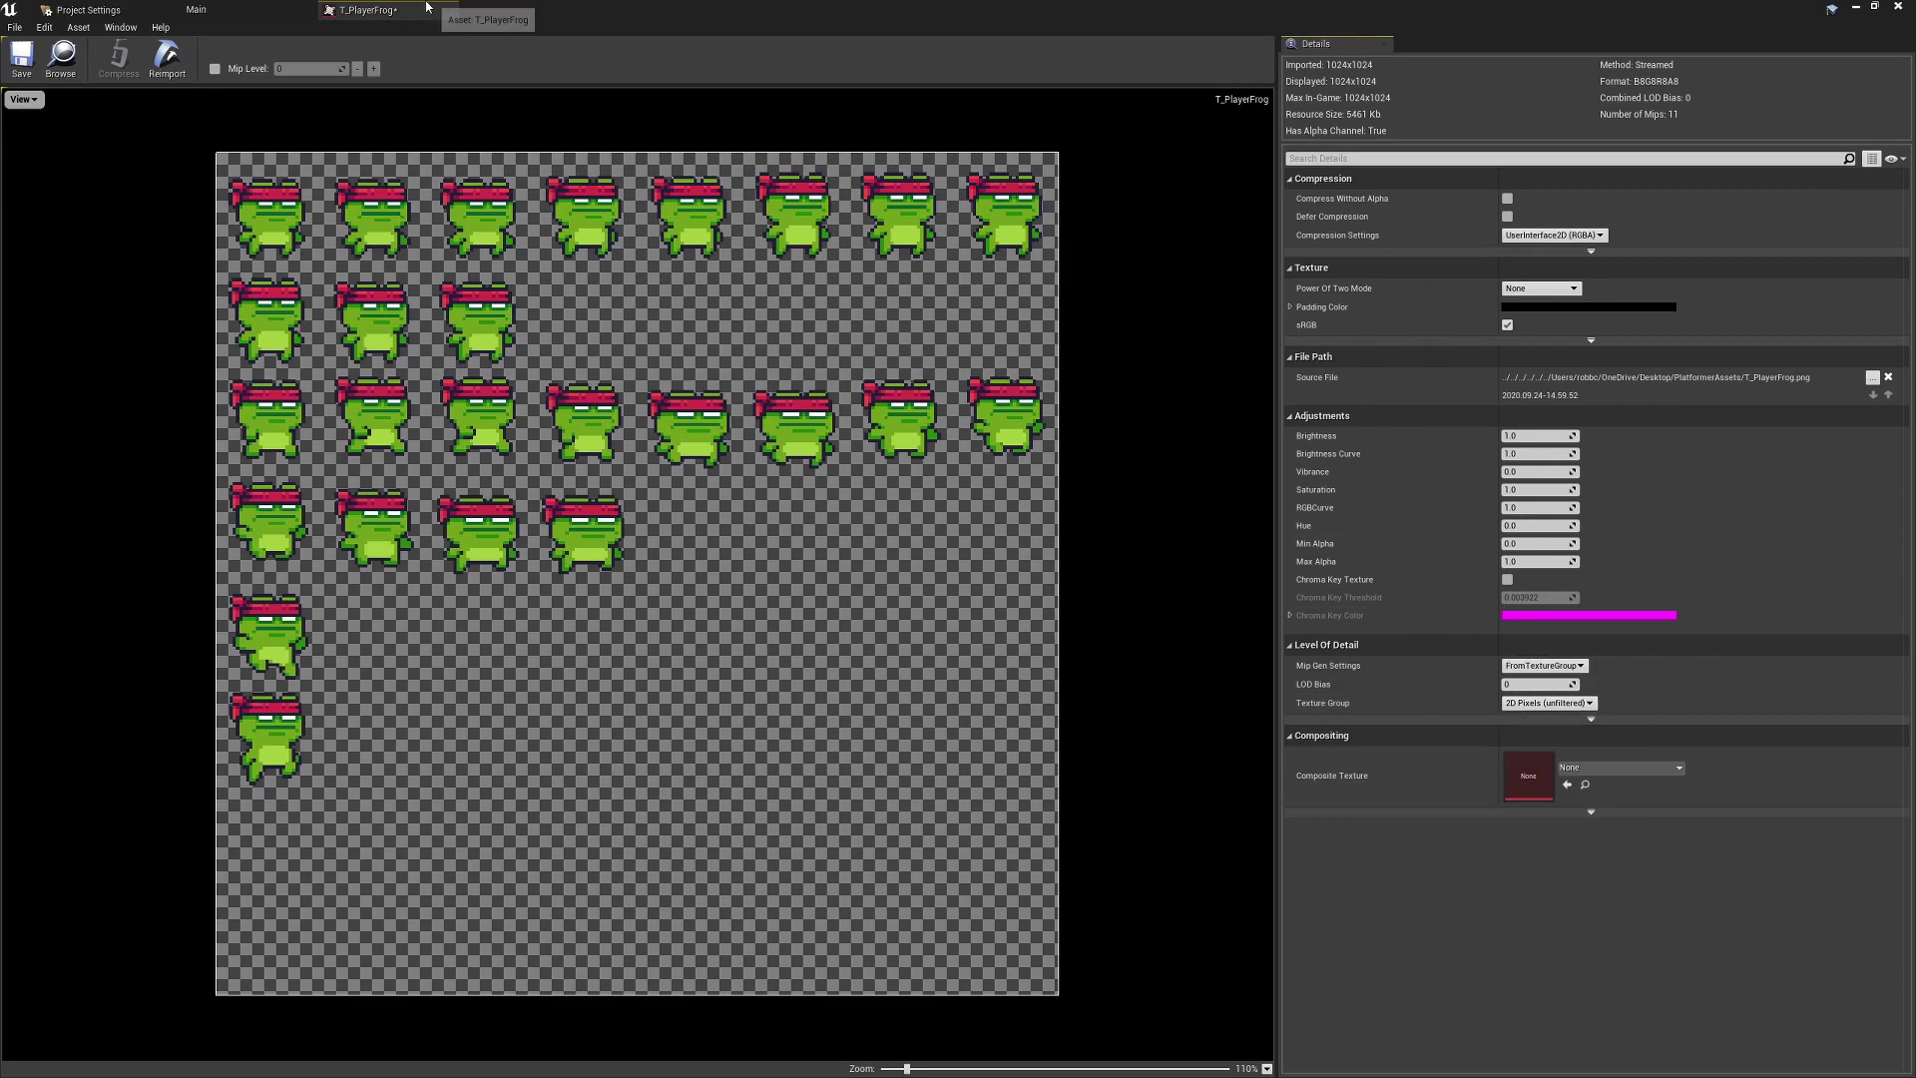
left_click(195, 9)
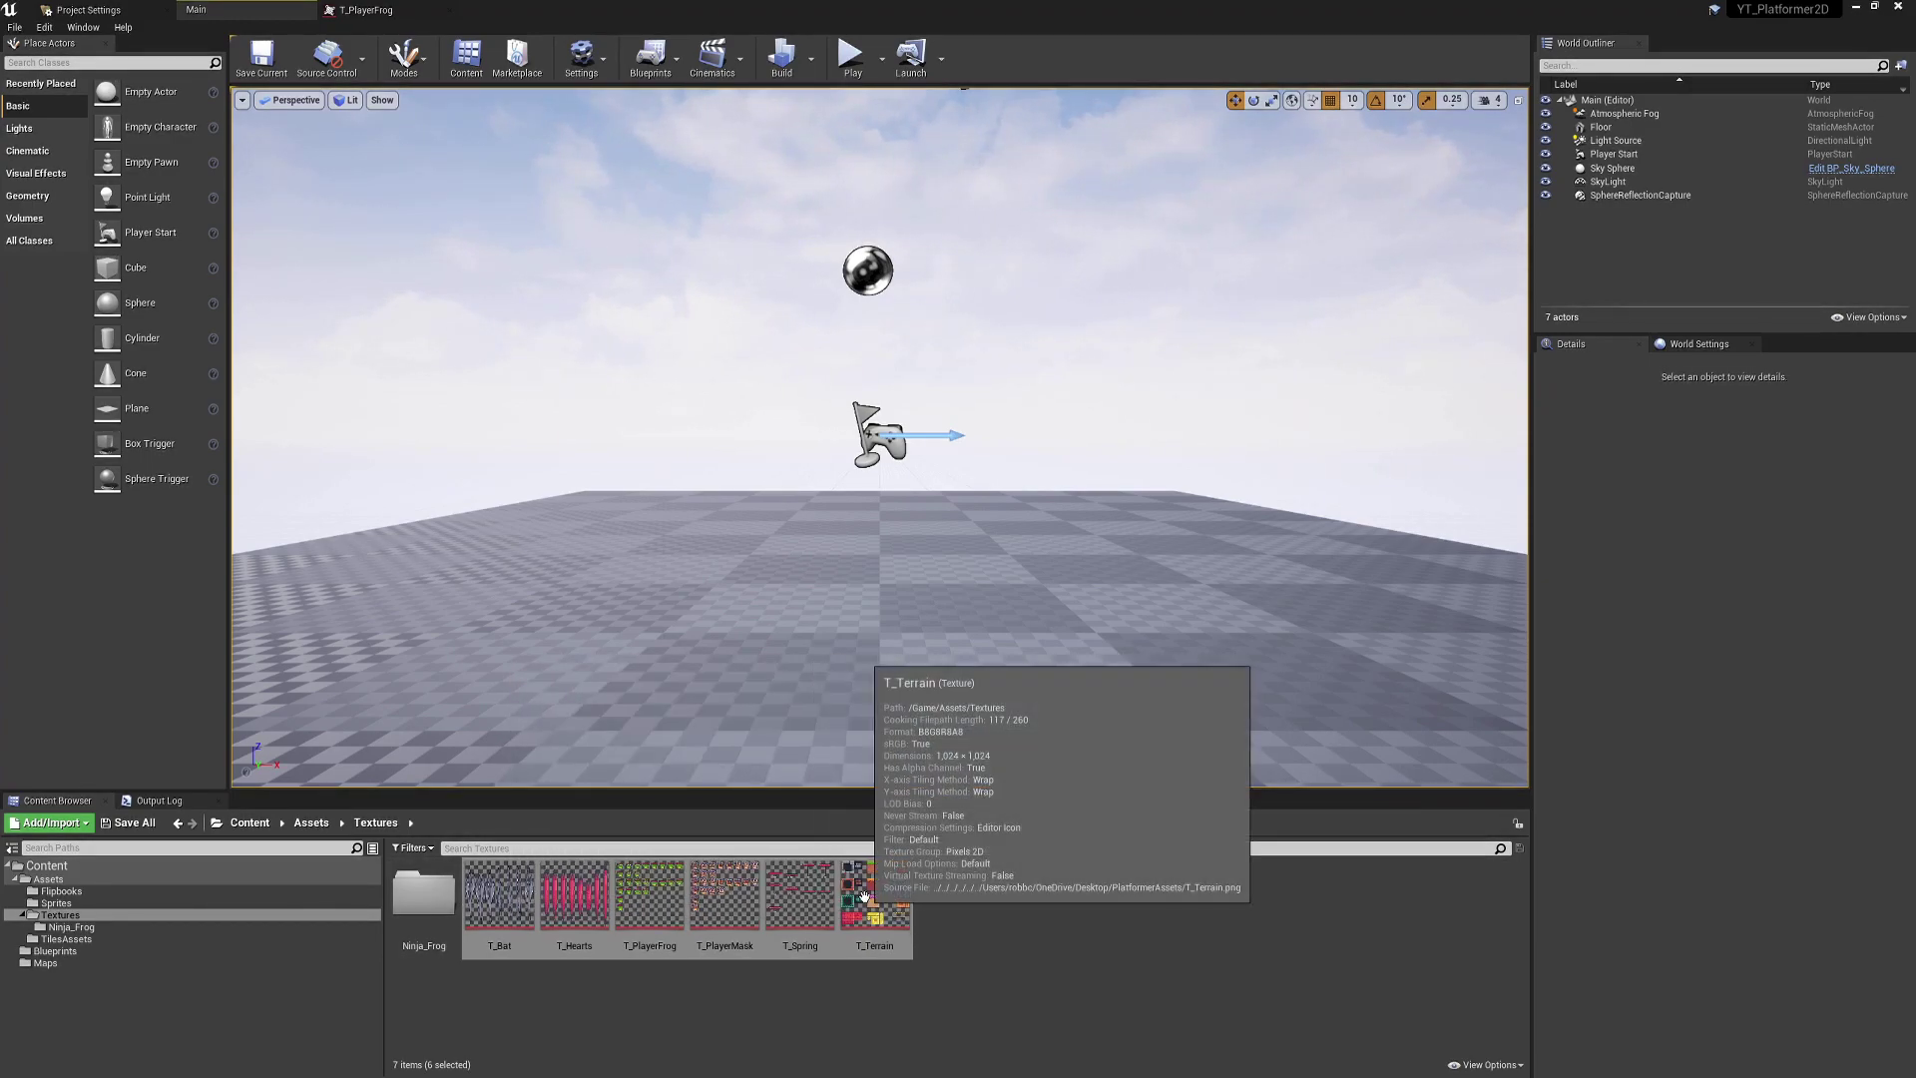
Extract the eight heart sprites from the T_Hearts texture
left_click(1027, 907)
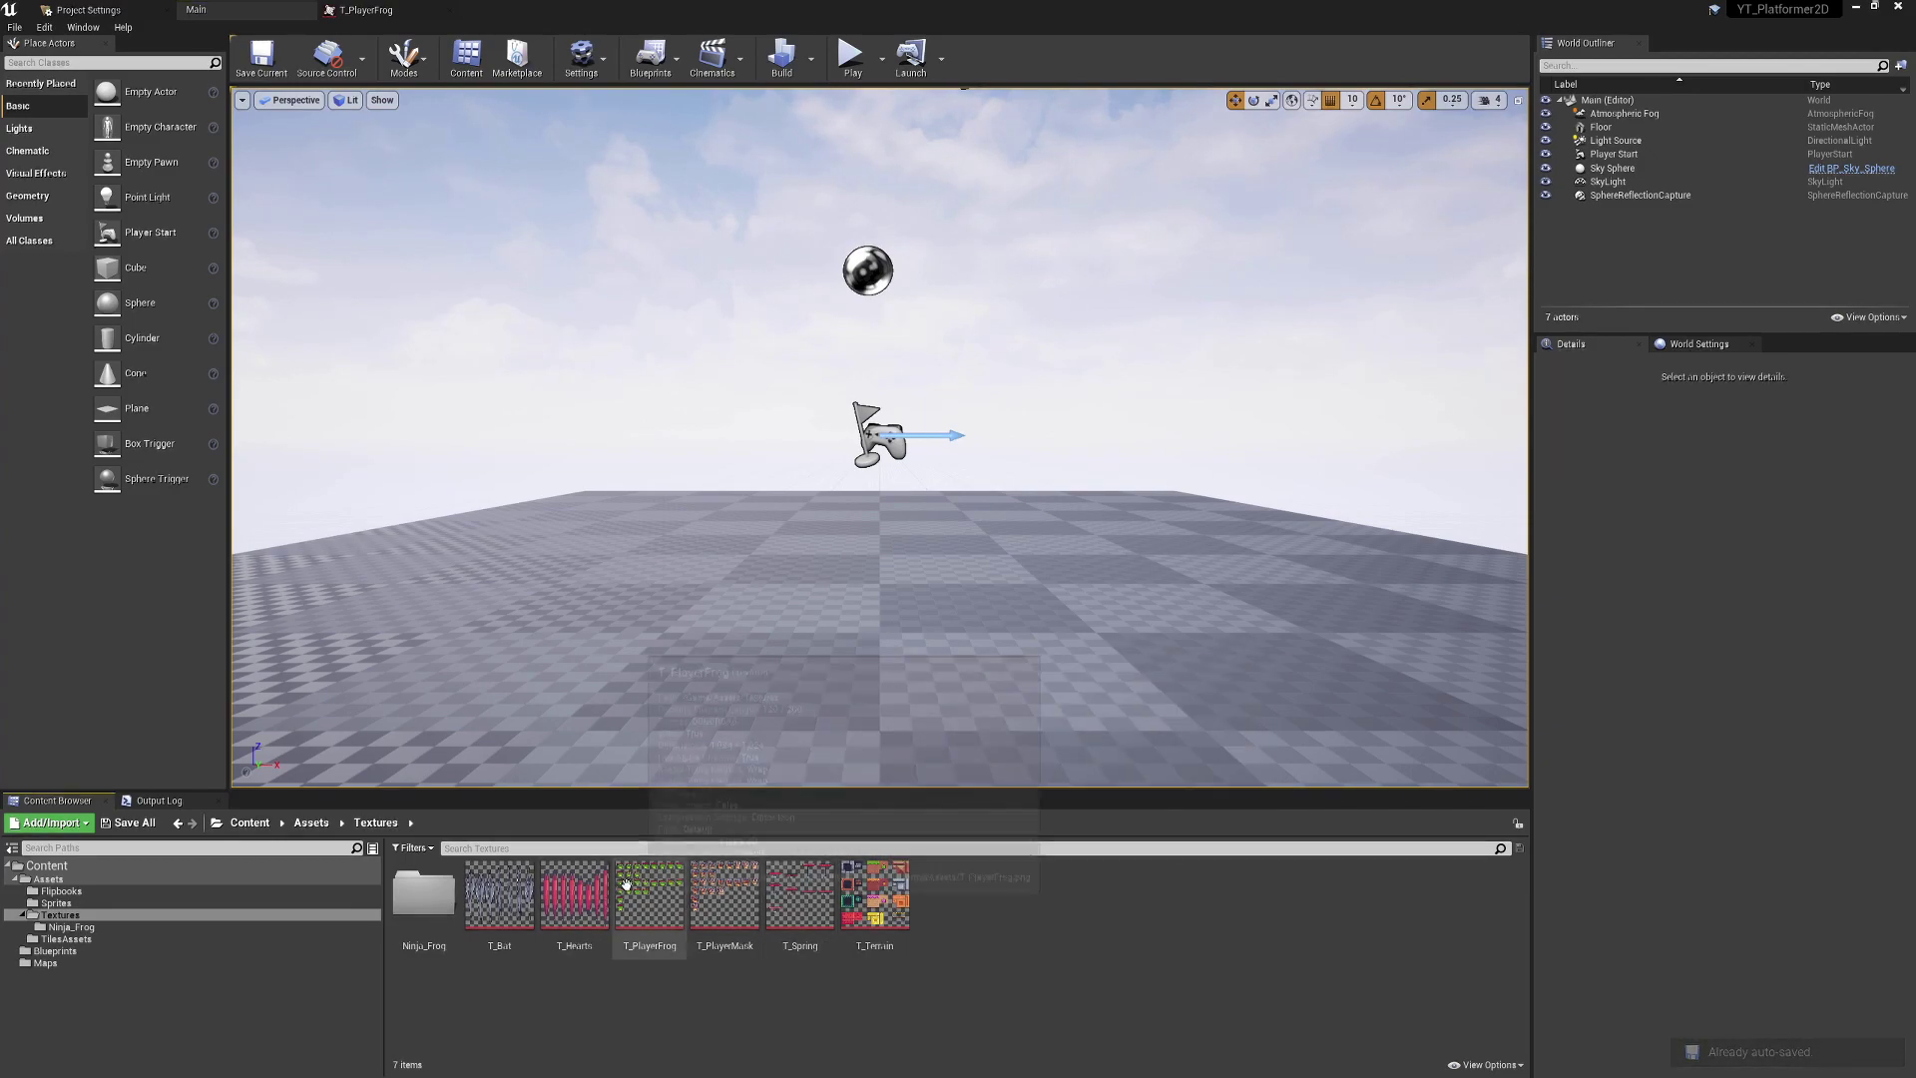
right_click(589, 893)
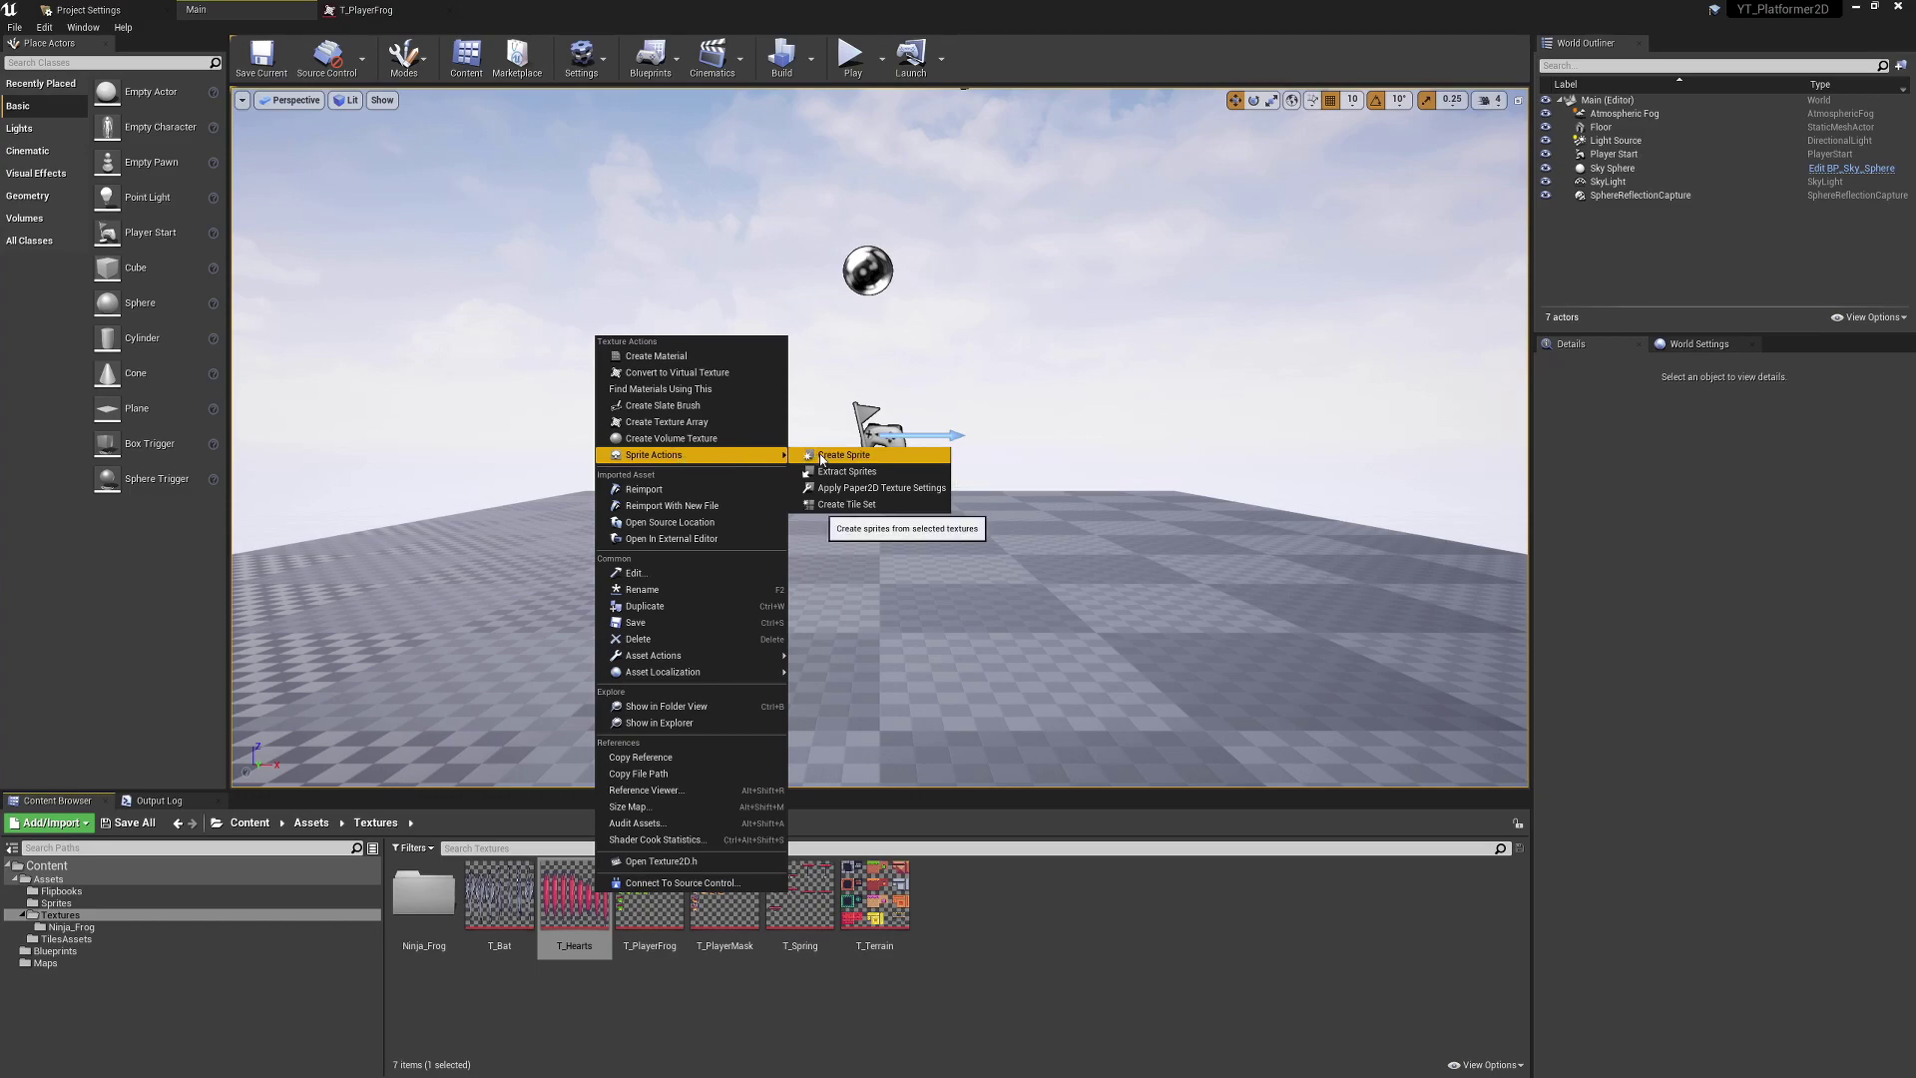
left_click(865, 471)
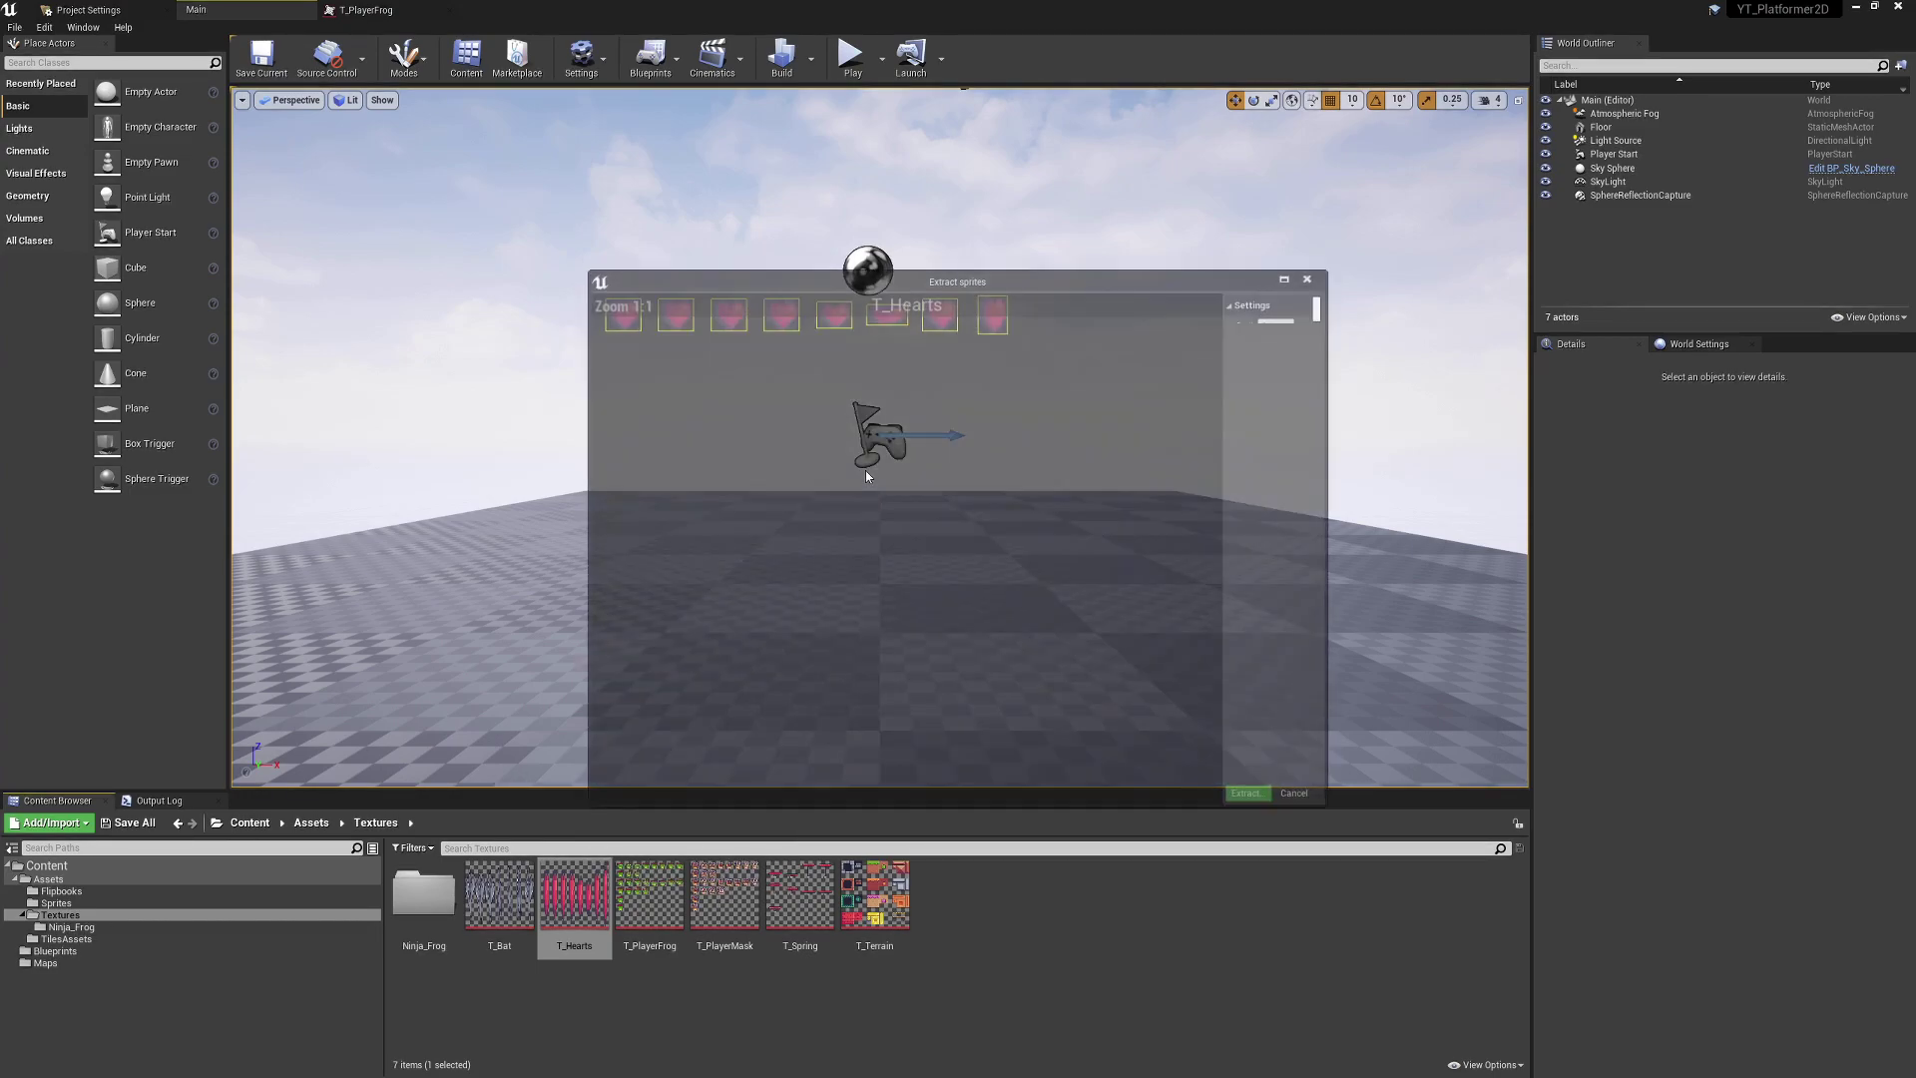
left_click(1246, 792)
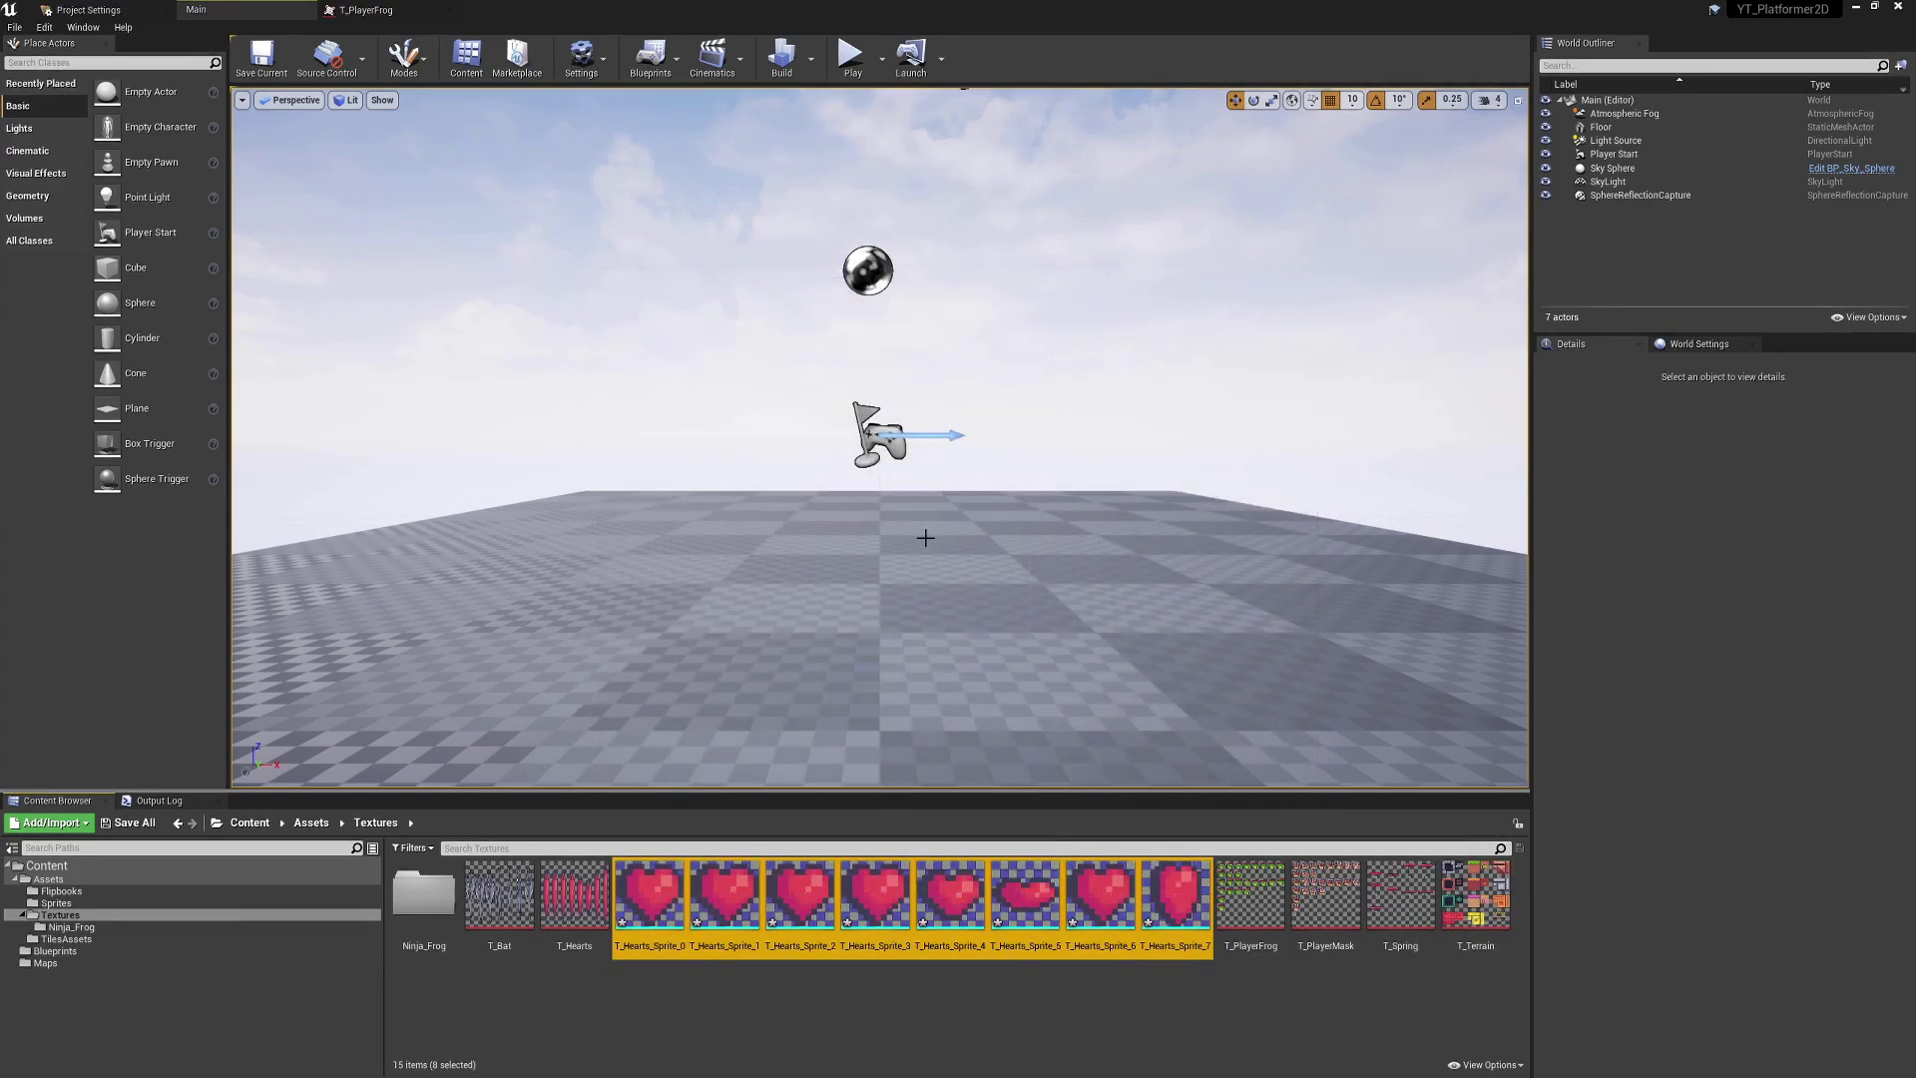
Place T_Hearts_Sprite_0 in the level at Z 50 and play to test its scale
left_click(649, 893)
left_click_drag(649, 893, 681, 605)
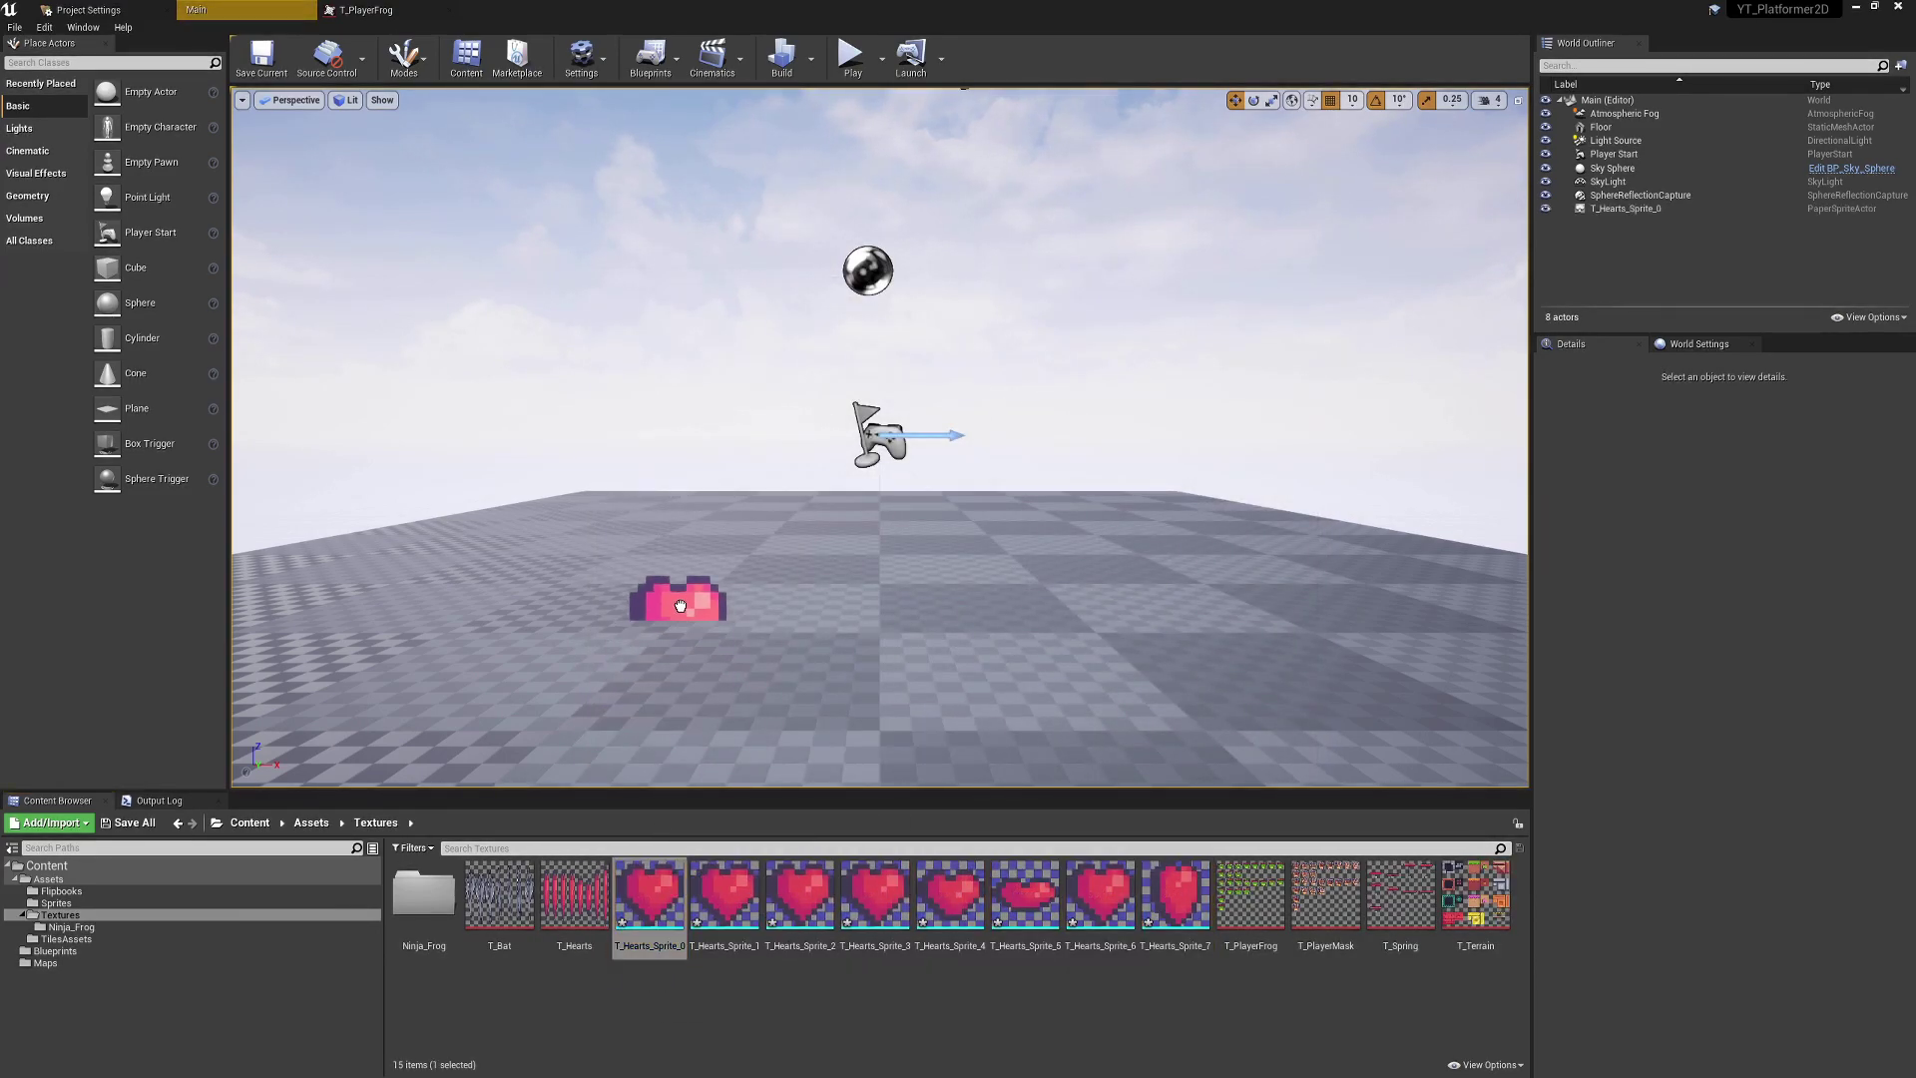
mouse_move(573, 893)
left_mouse_down()
mouse_move(620, 621)
mouse_move(594, 923)
left_mouse_up()
mouse_move(686, 505)
left_mouse_down()
mouse_move(686, 439)
mouse_move(687, 475)
left_mouse_up()
key("f")
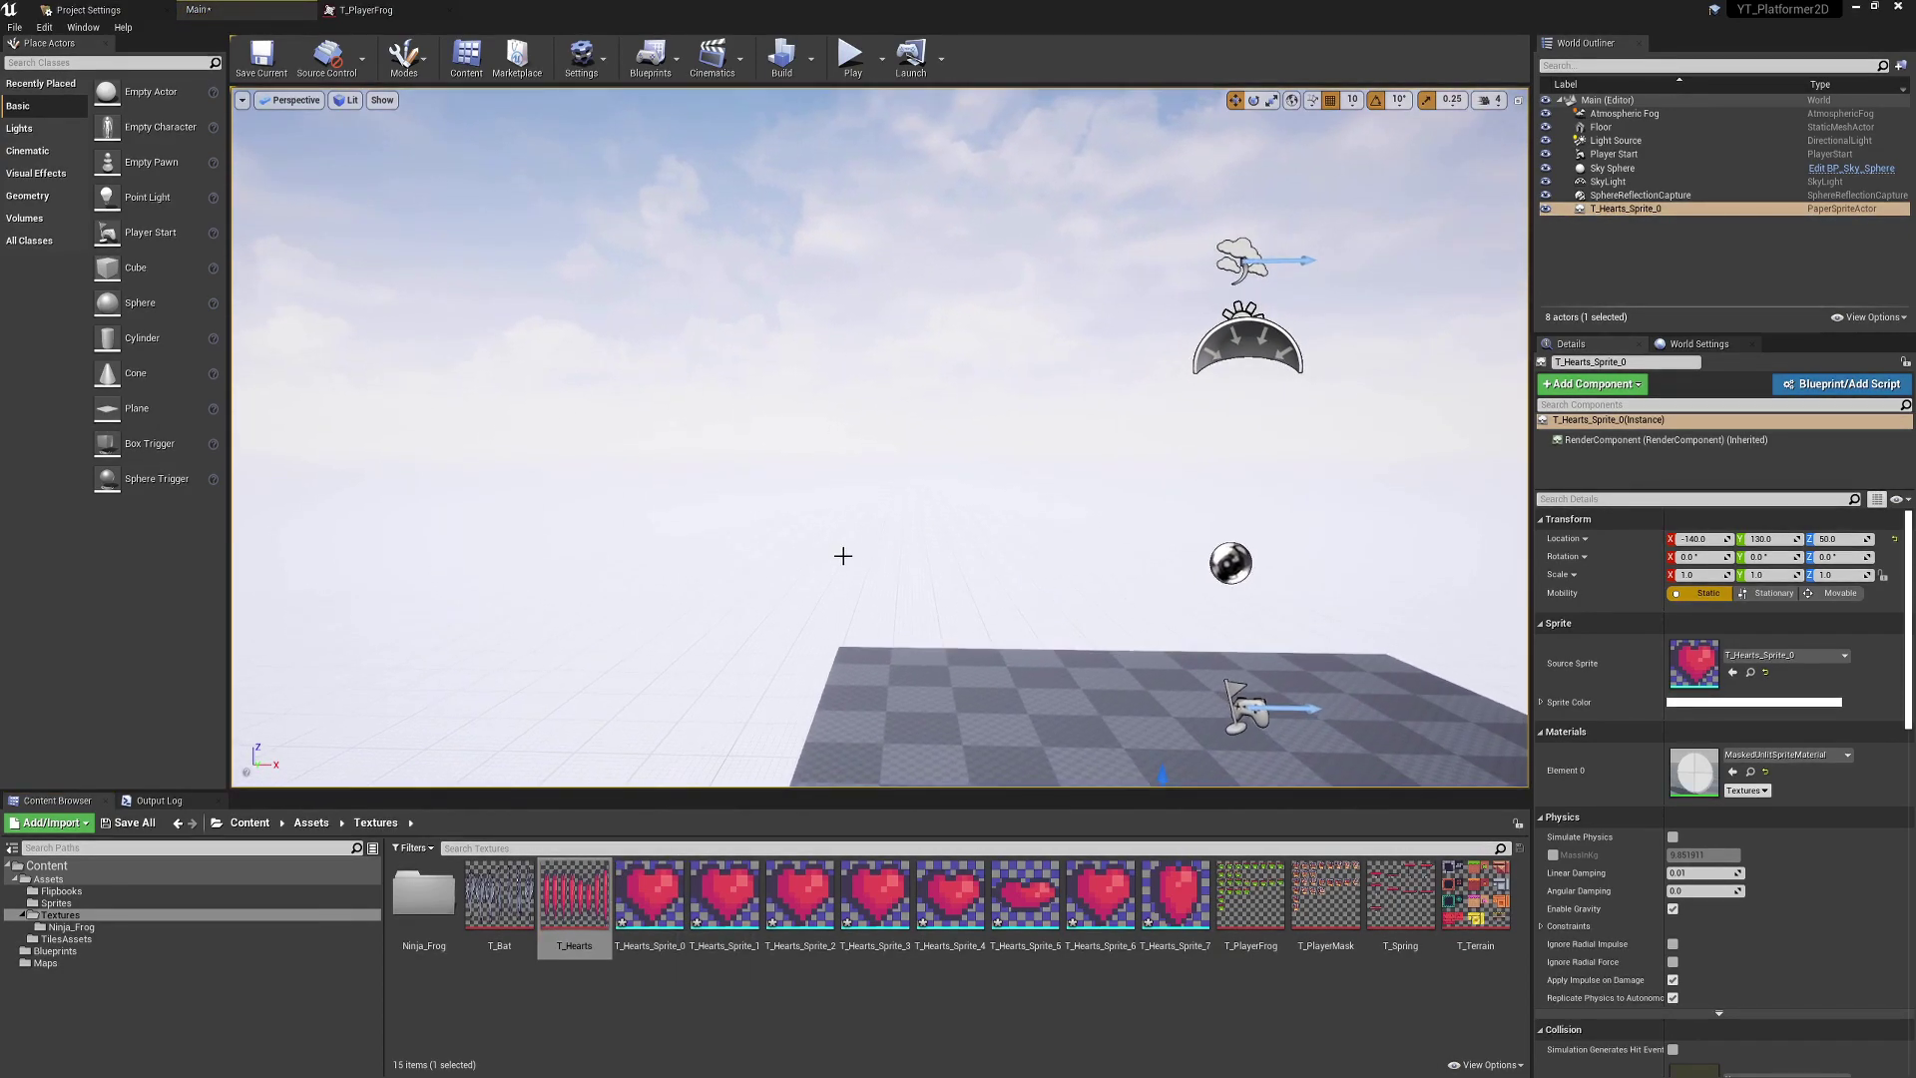
scroll(1151, 393, "down", 5)
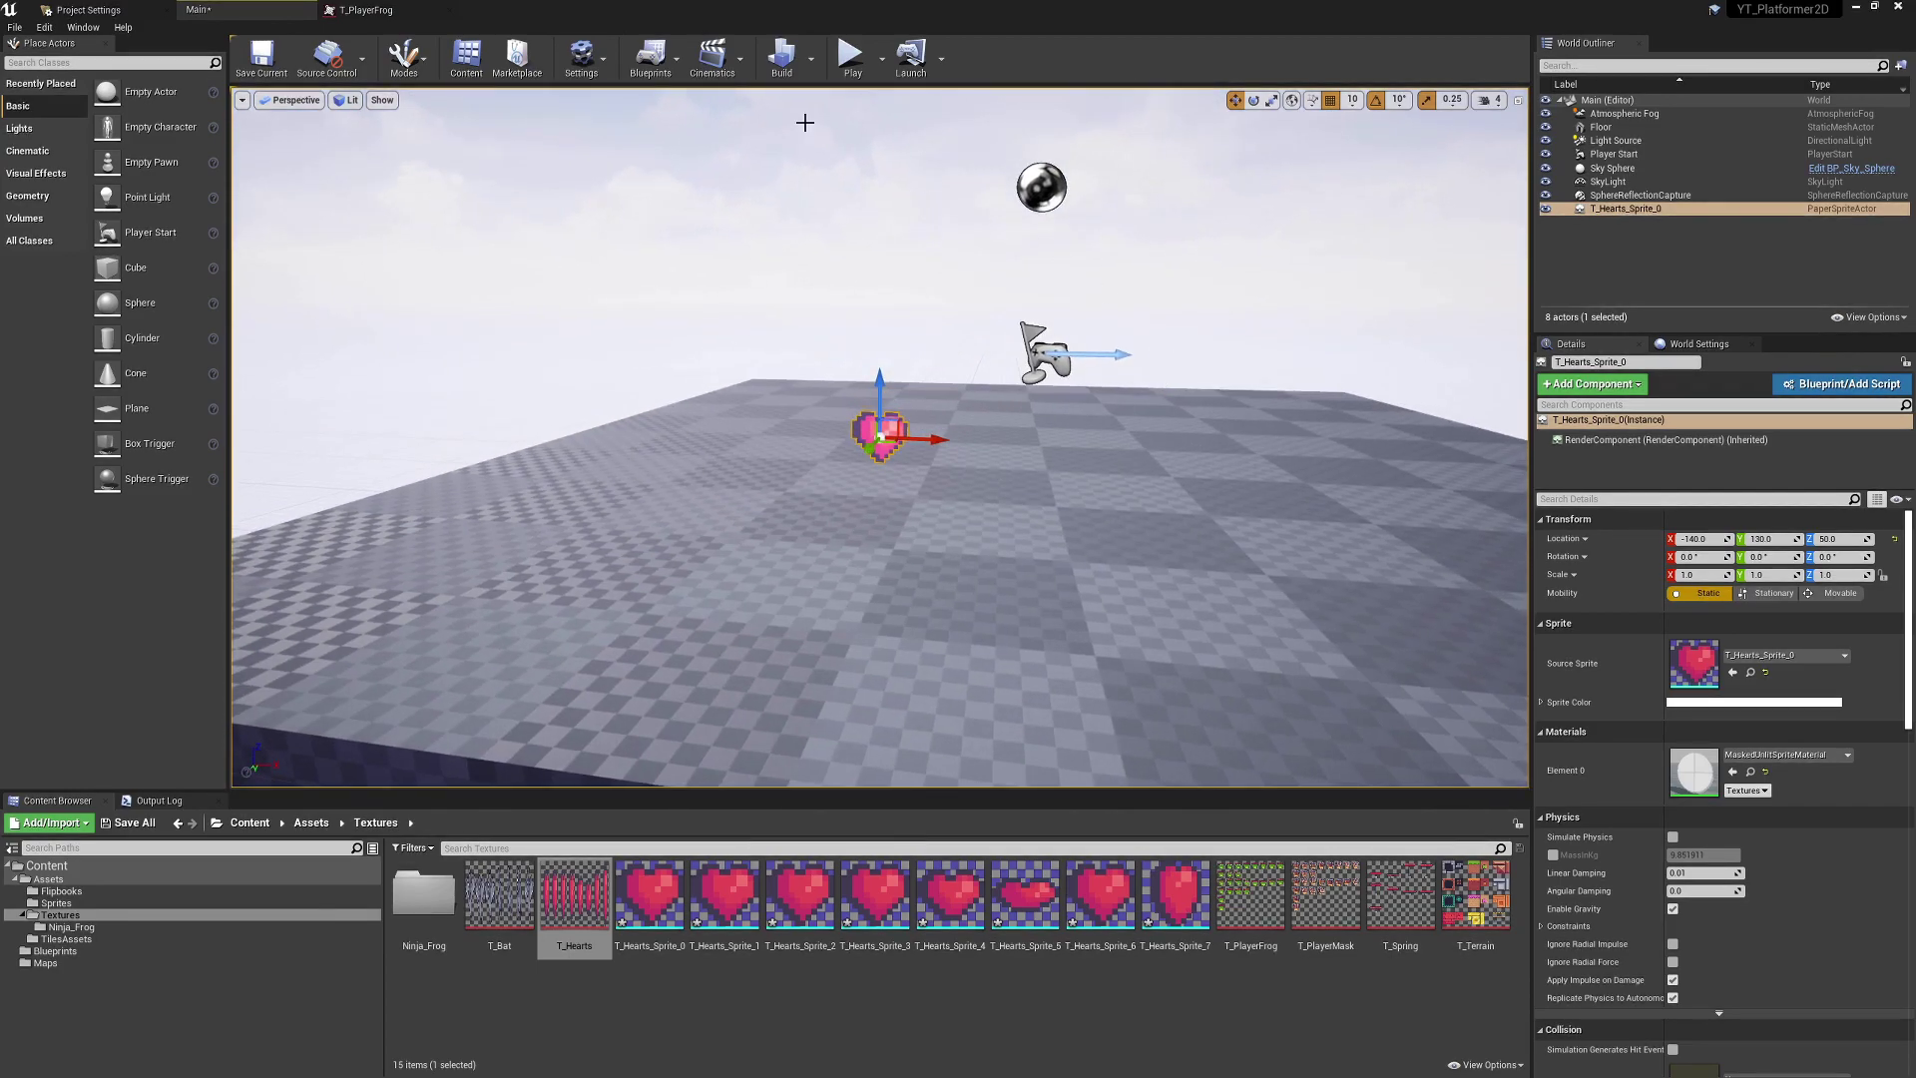
left_click(851, 55)
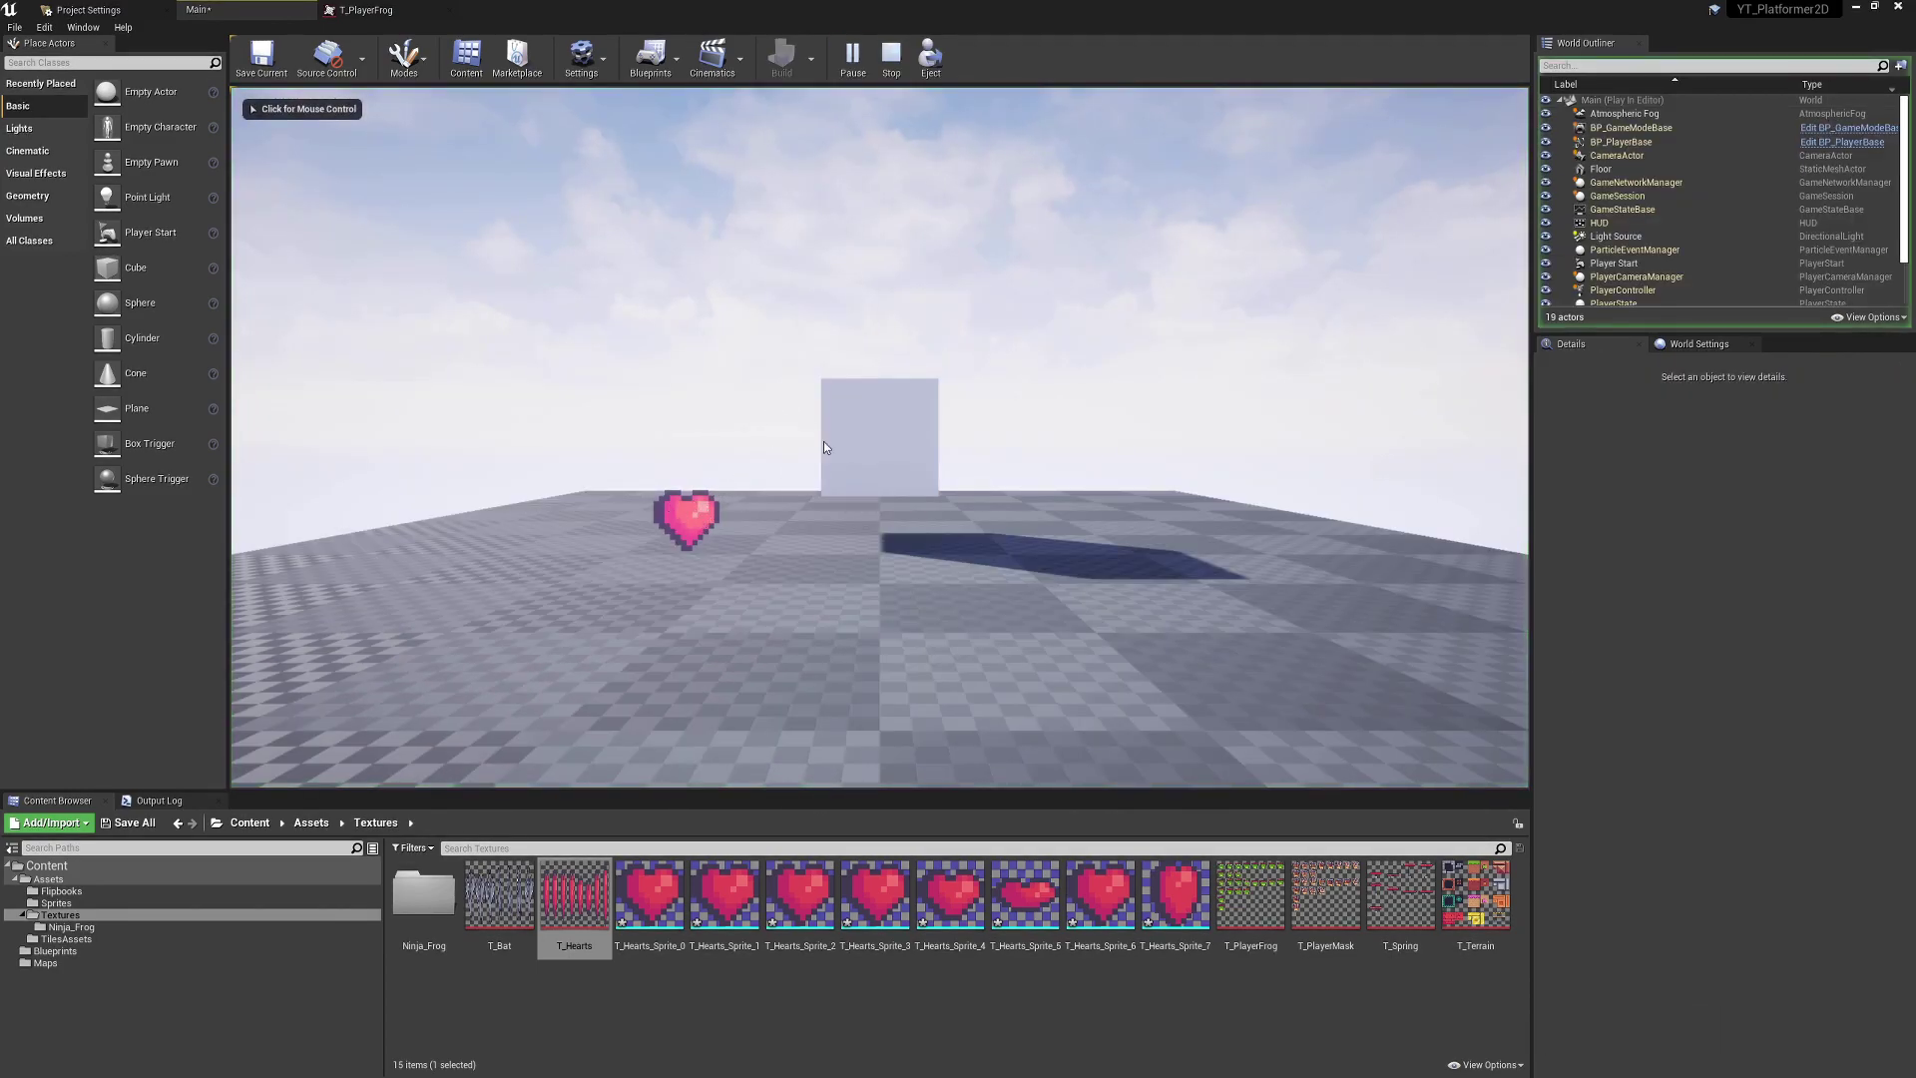
key("Escape")
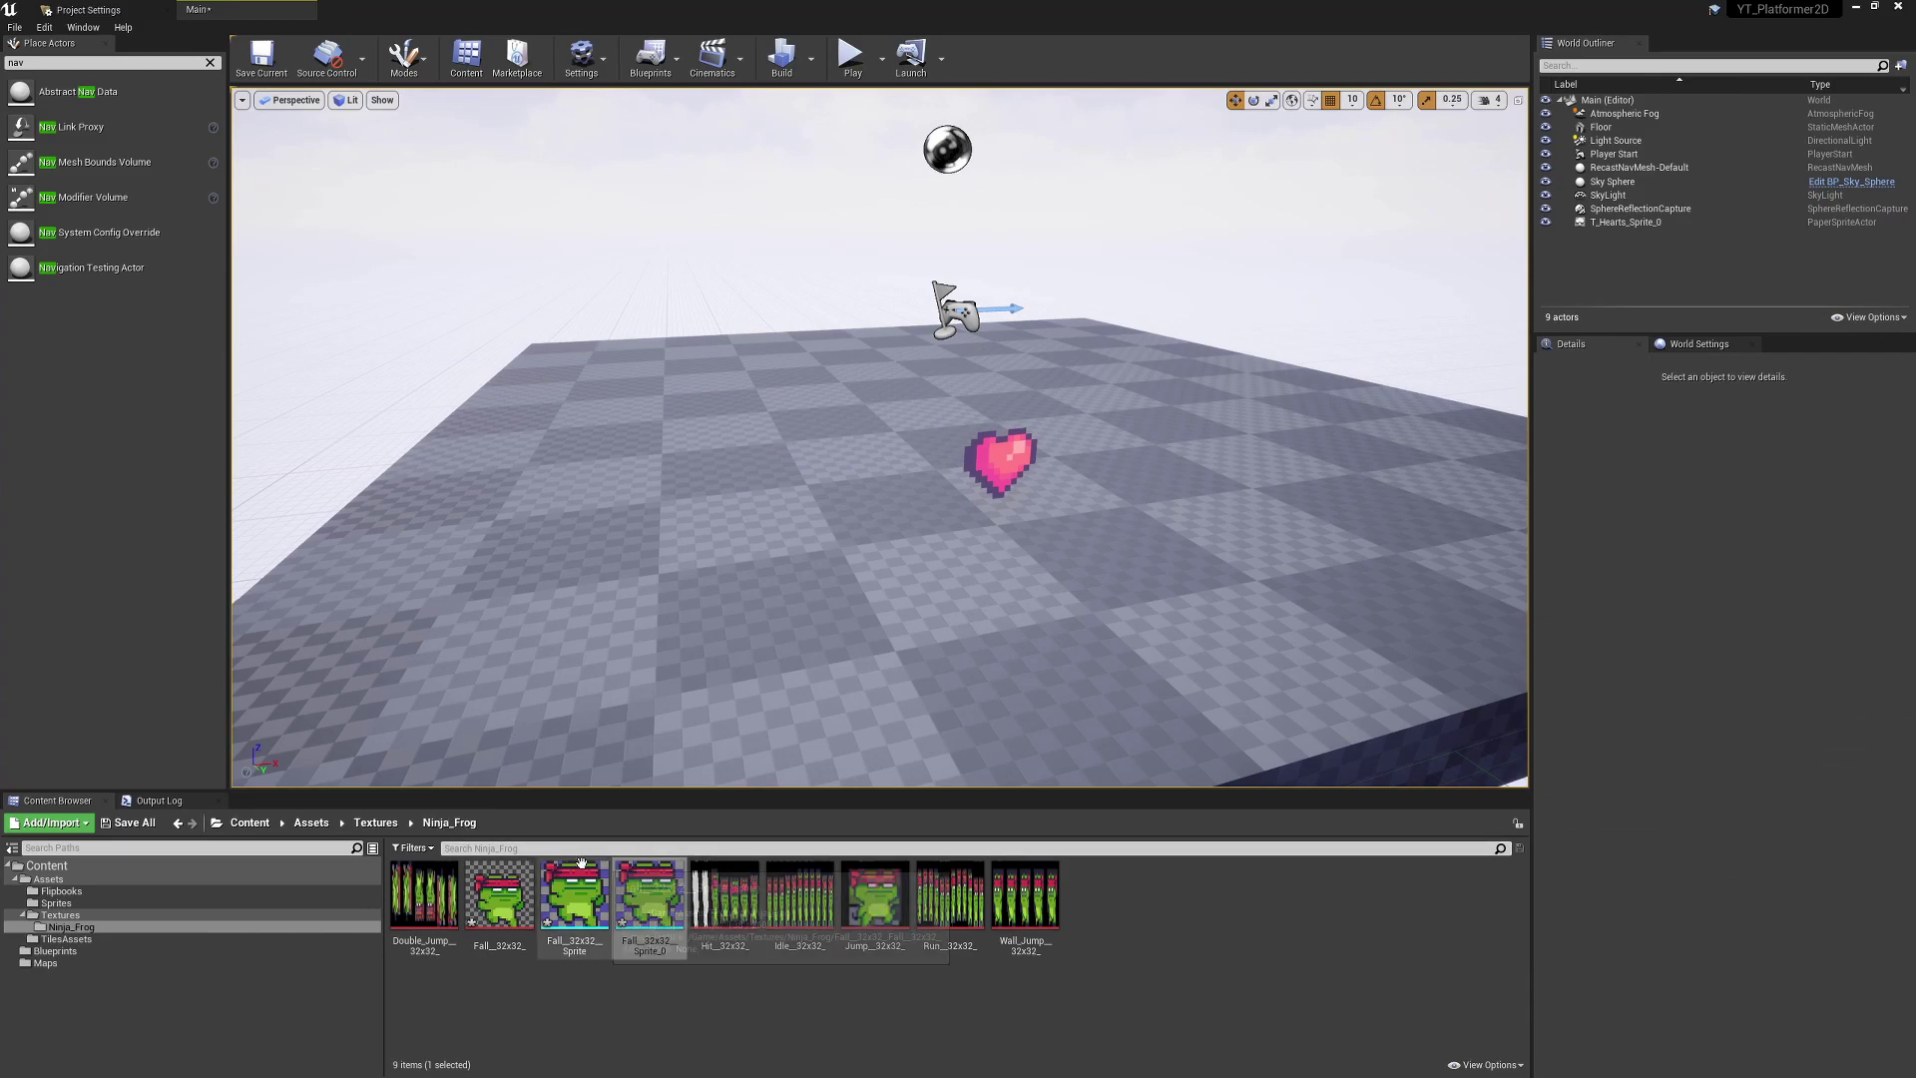
Force delete the Ninja_Frog folder from Textures
left_click(96, 914)
left_click(122, 926)
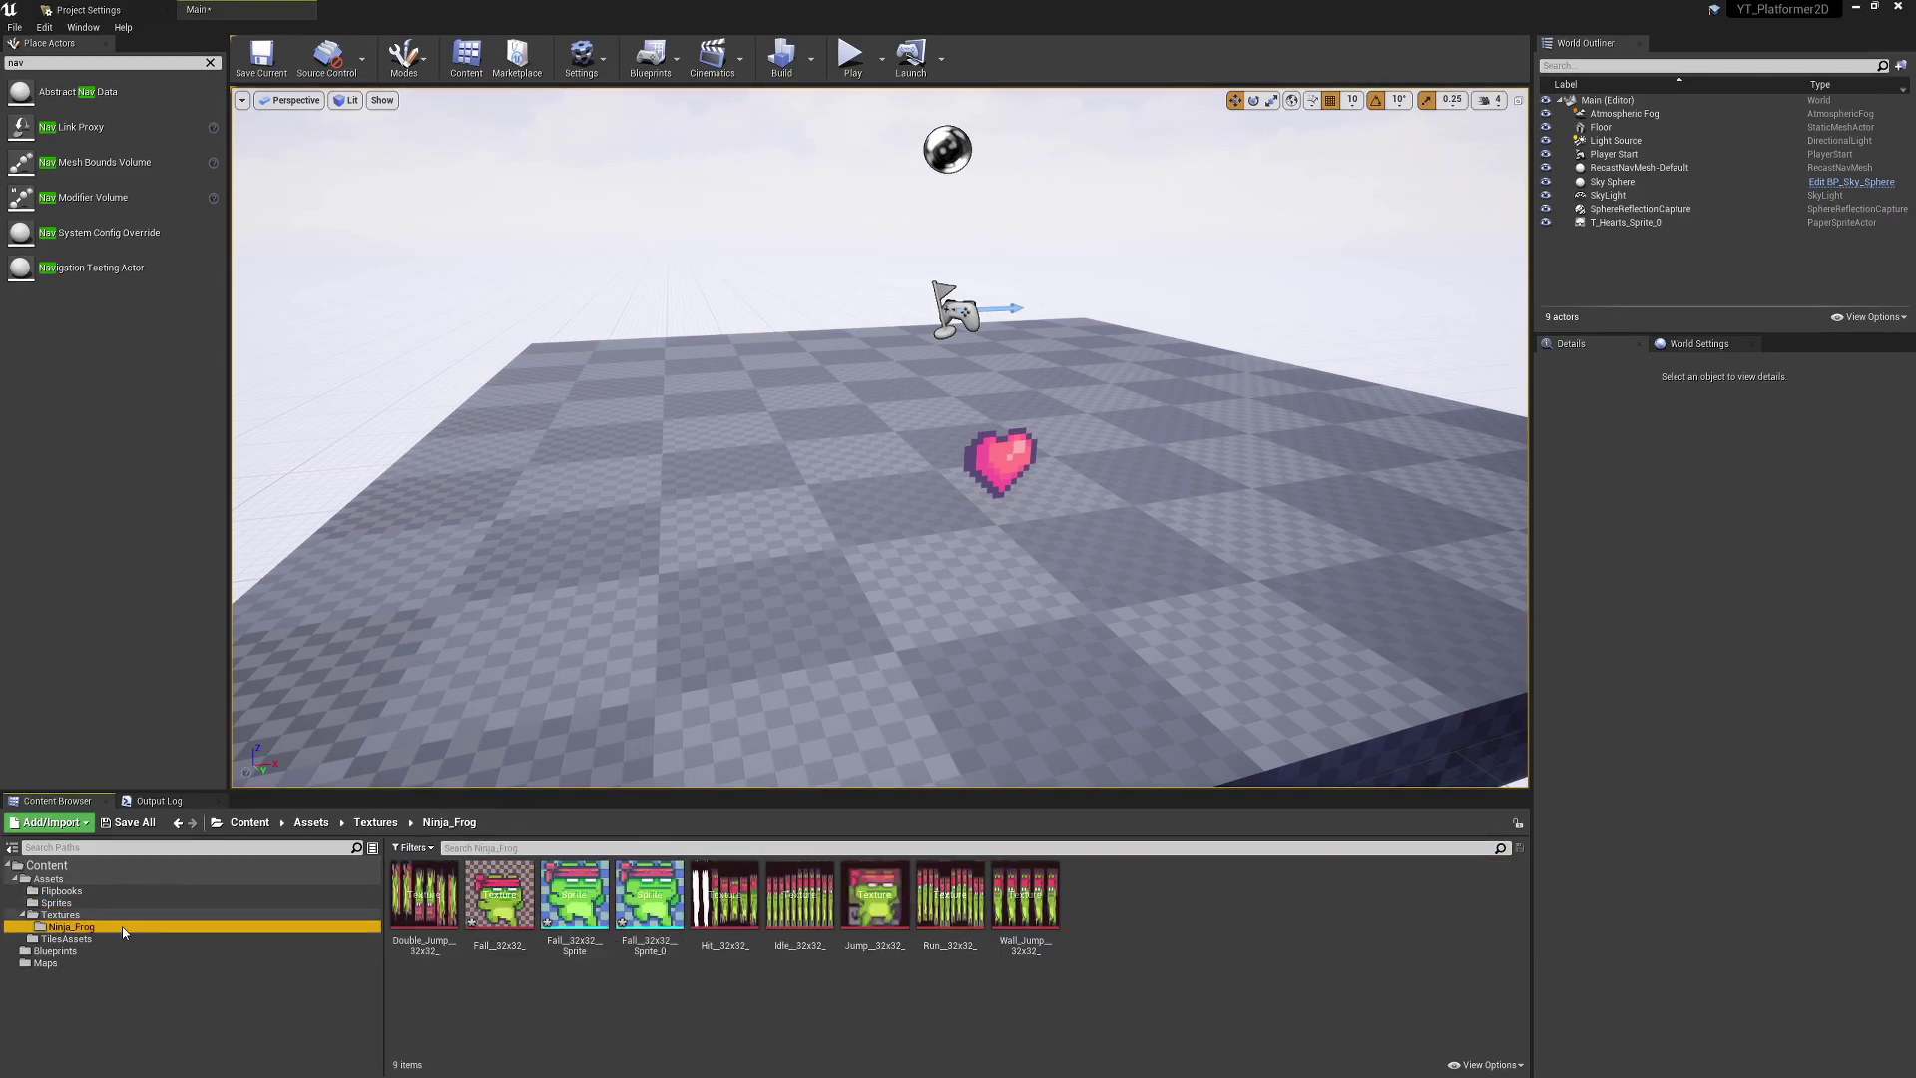
key("Delete")
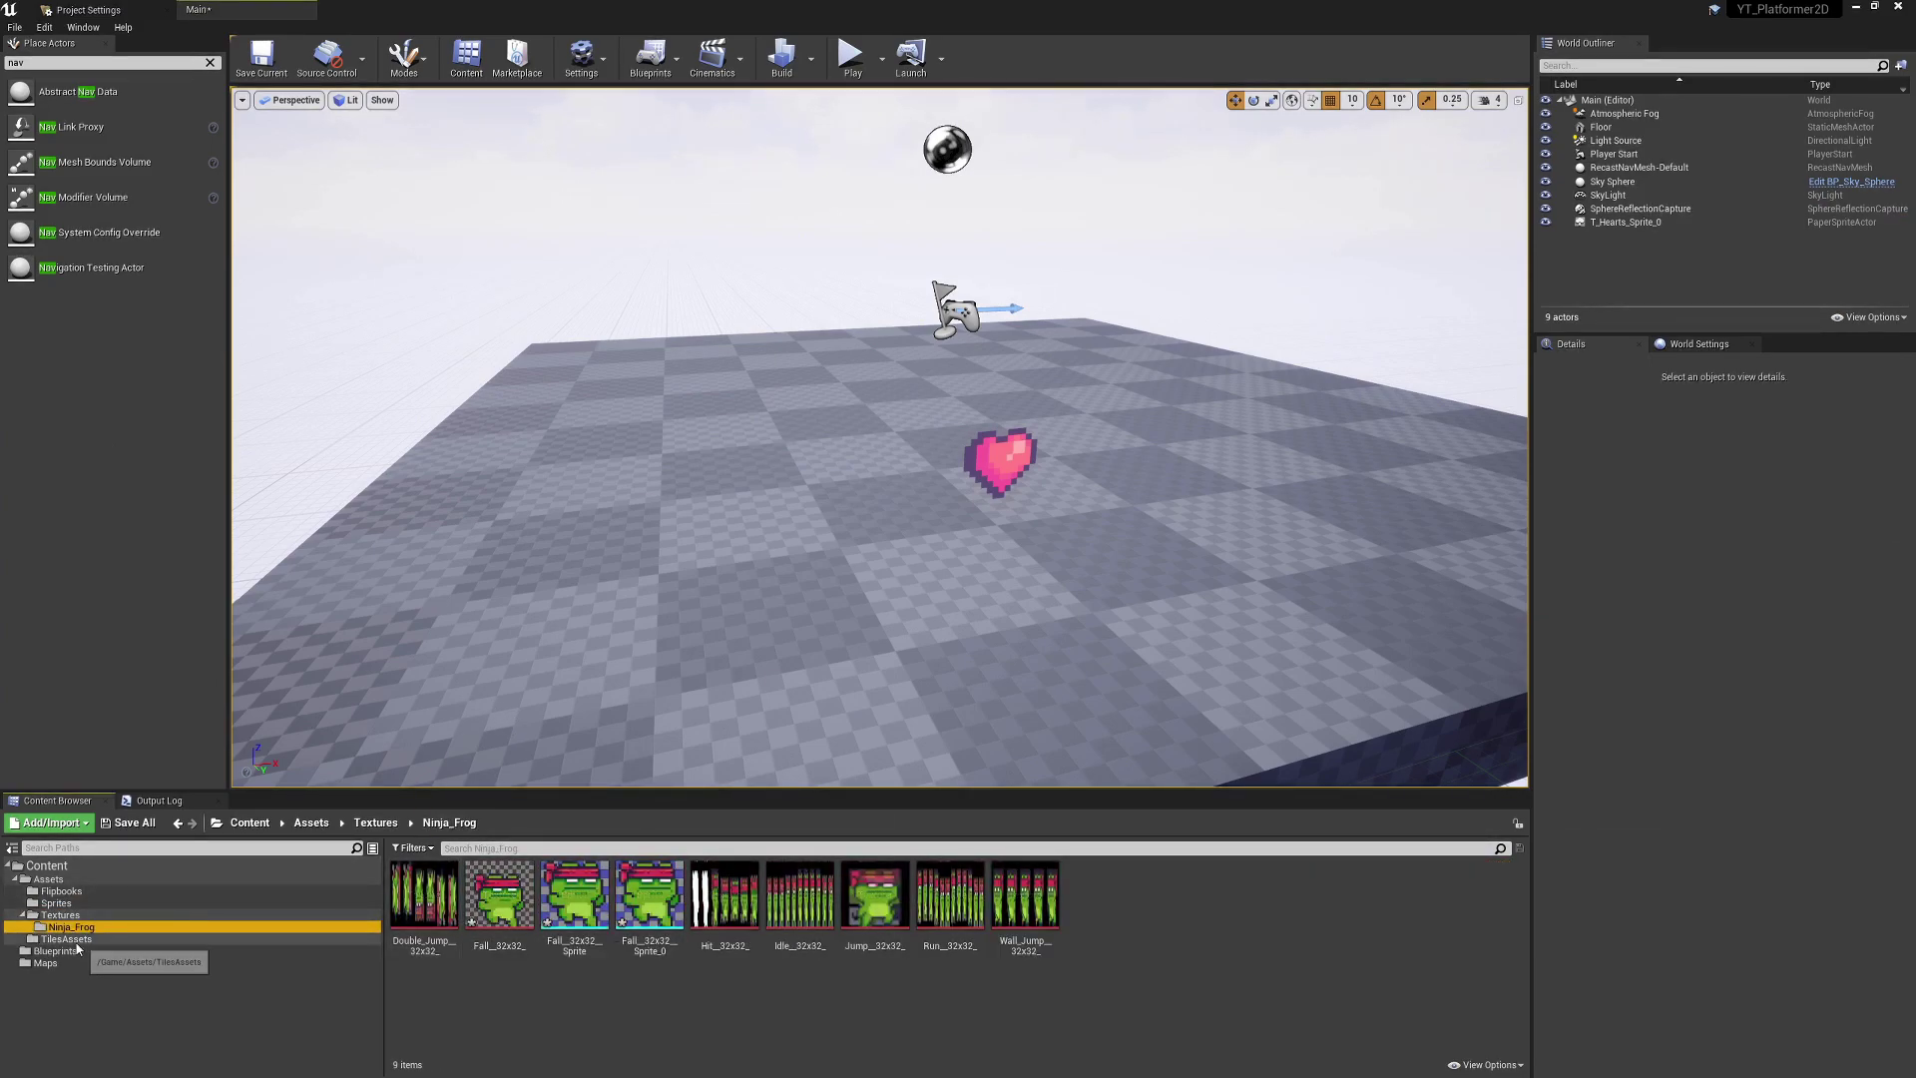
left_click(121, 961)
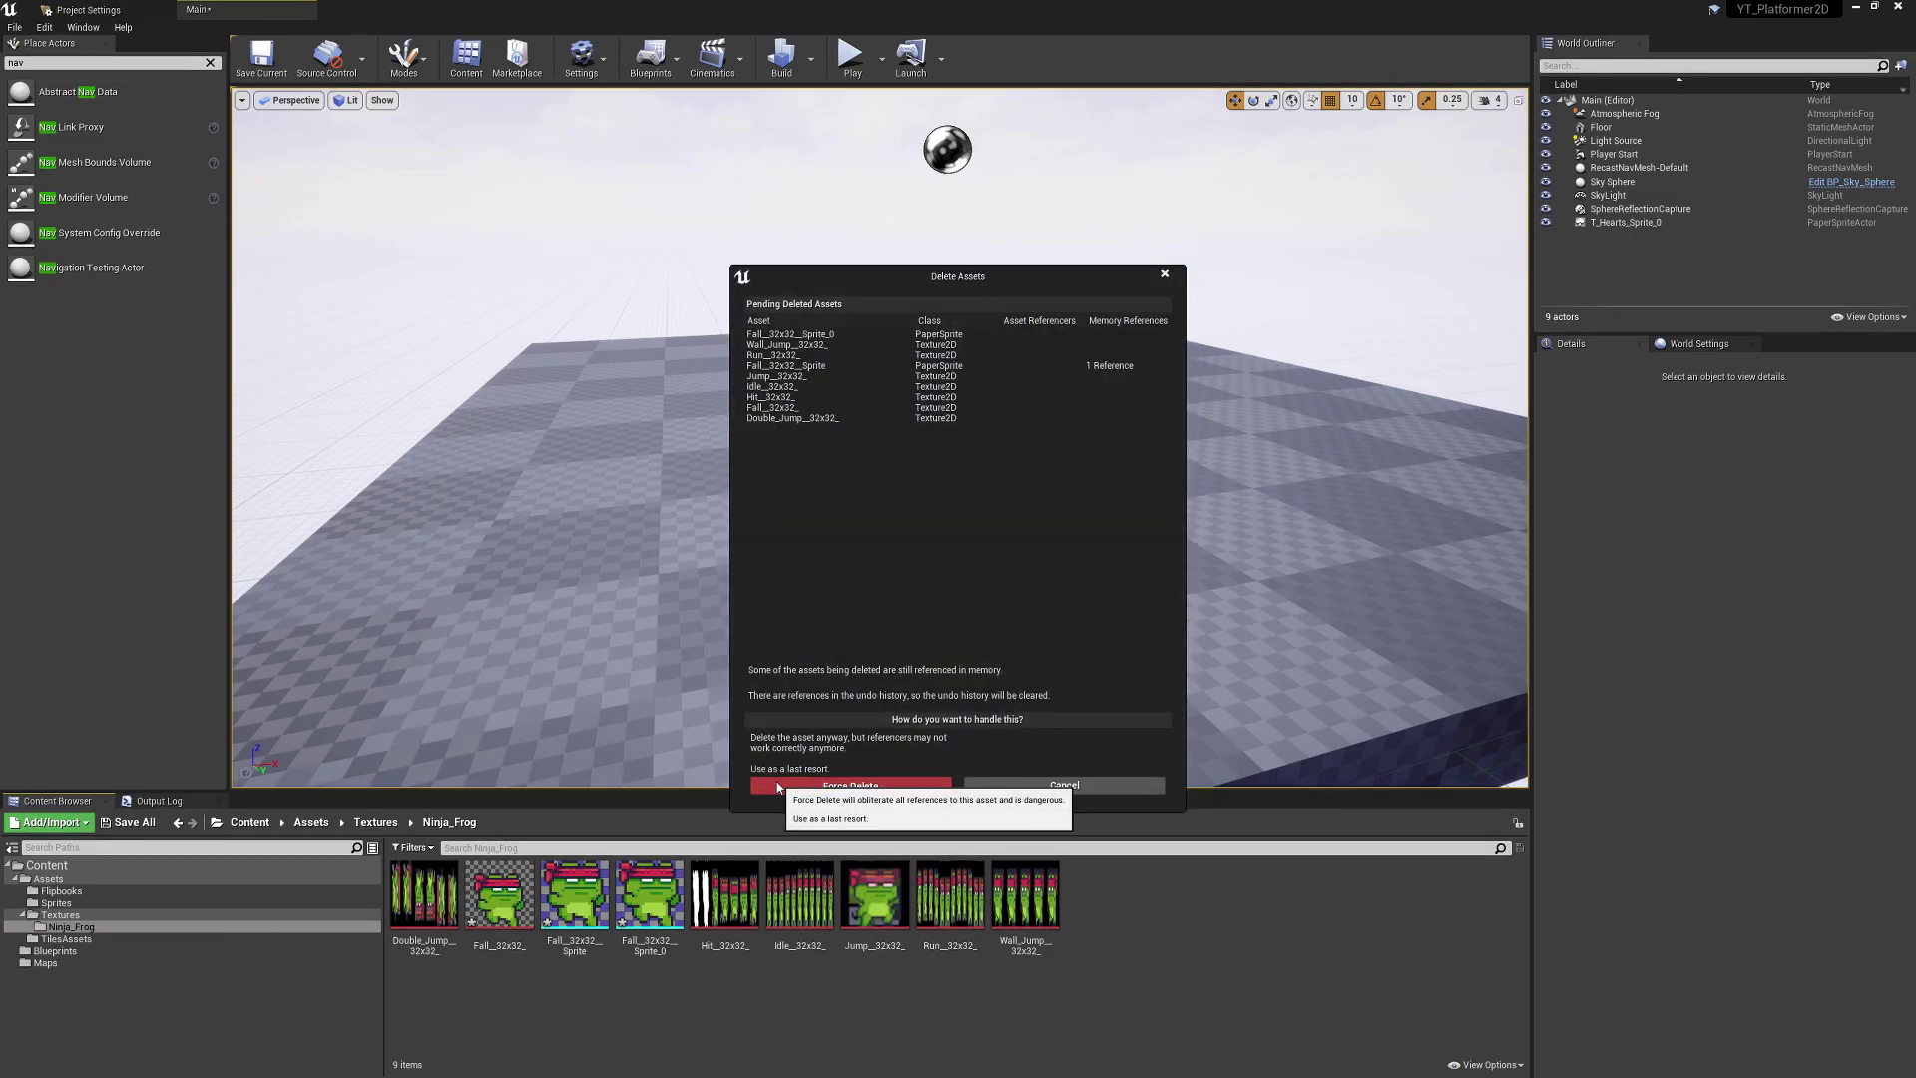
left_click(853, 782)
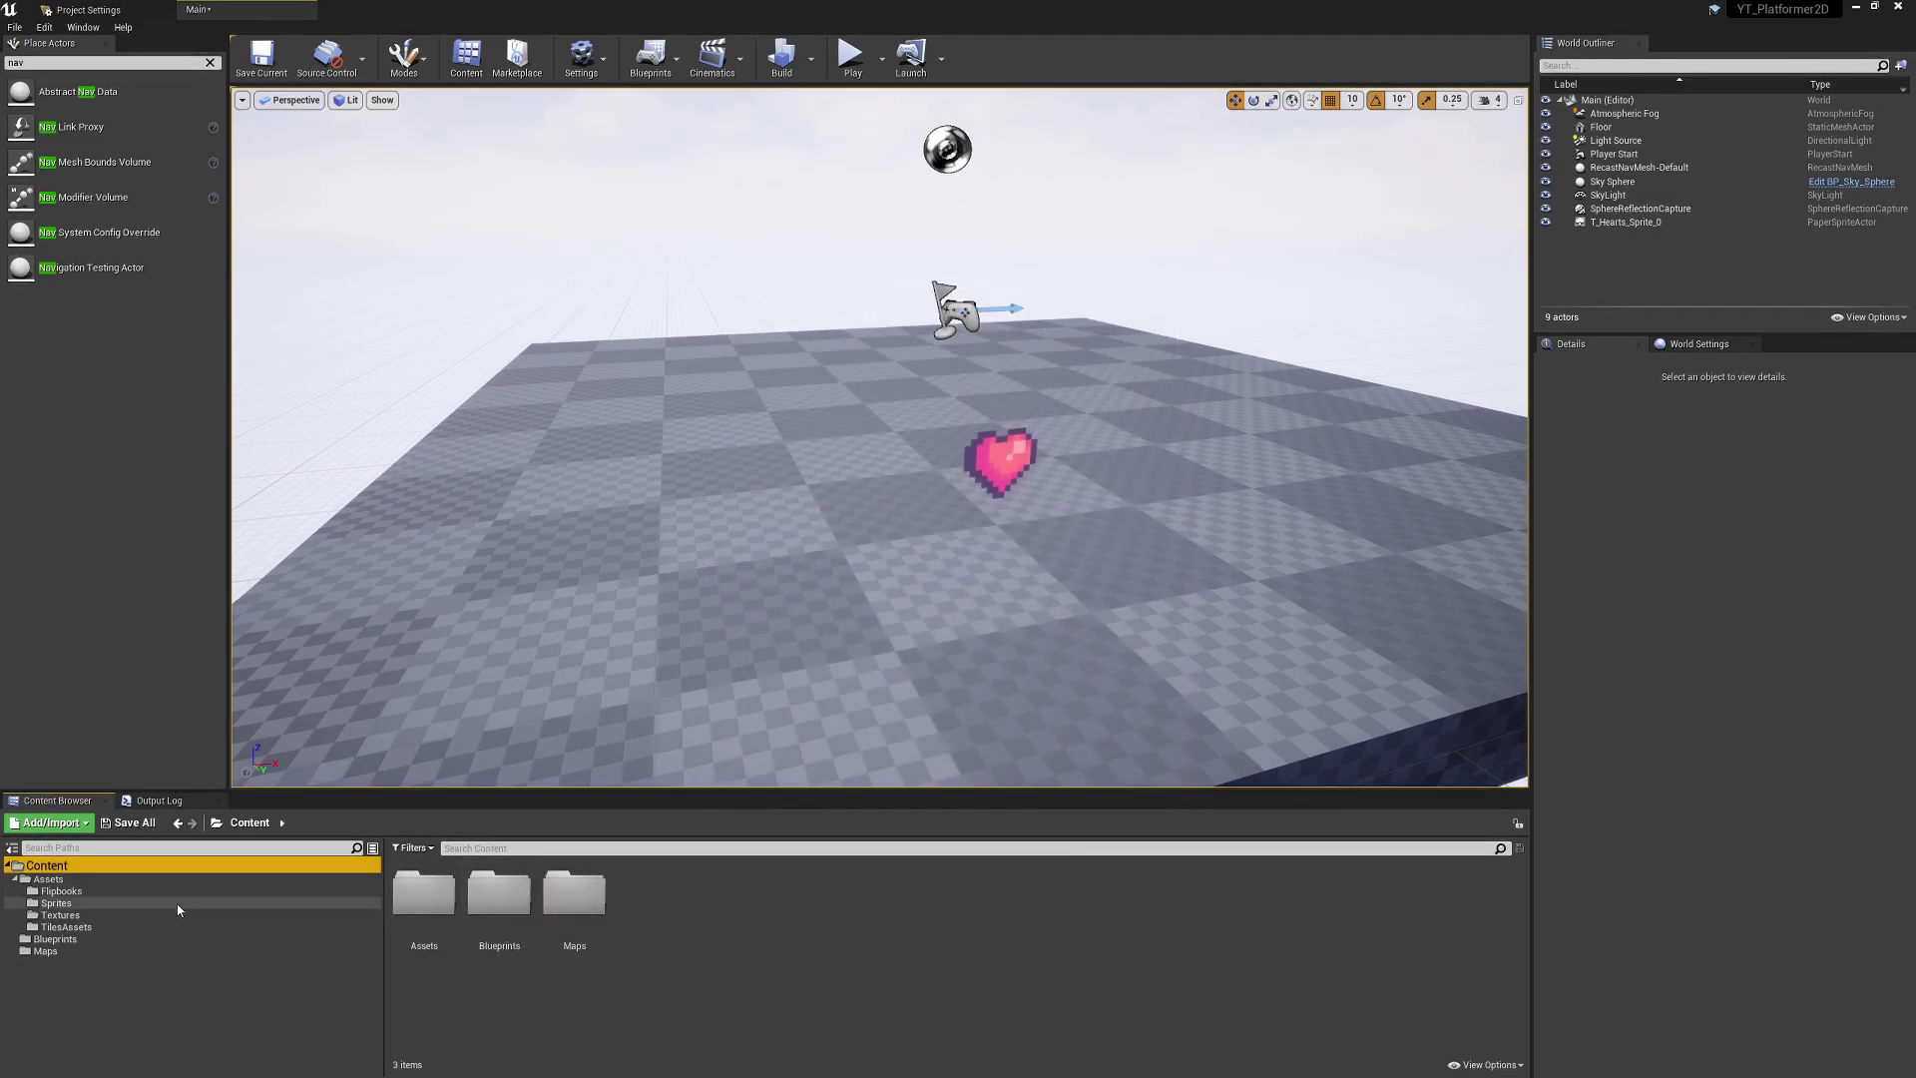
Remove the placed heart actor from the level and delete the eight heart sprite assets
left_click(121, 914)
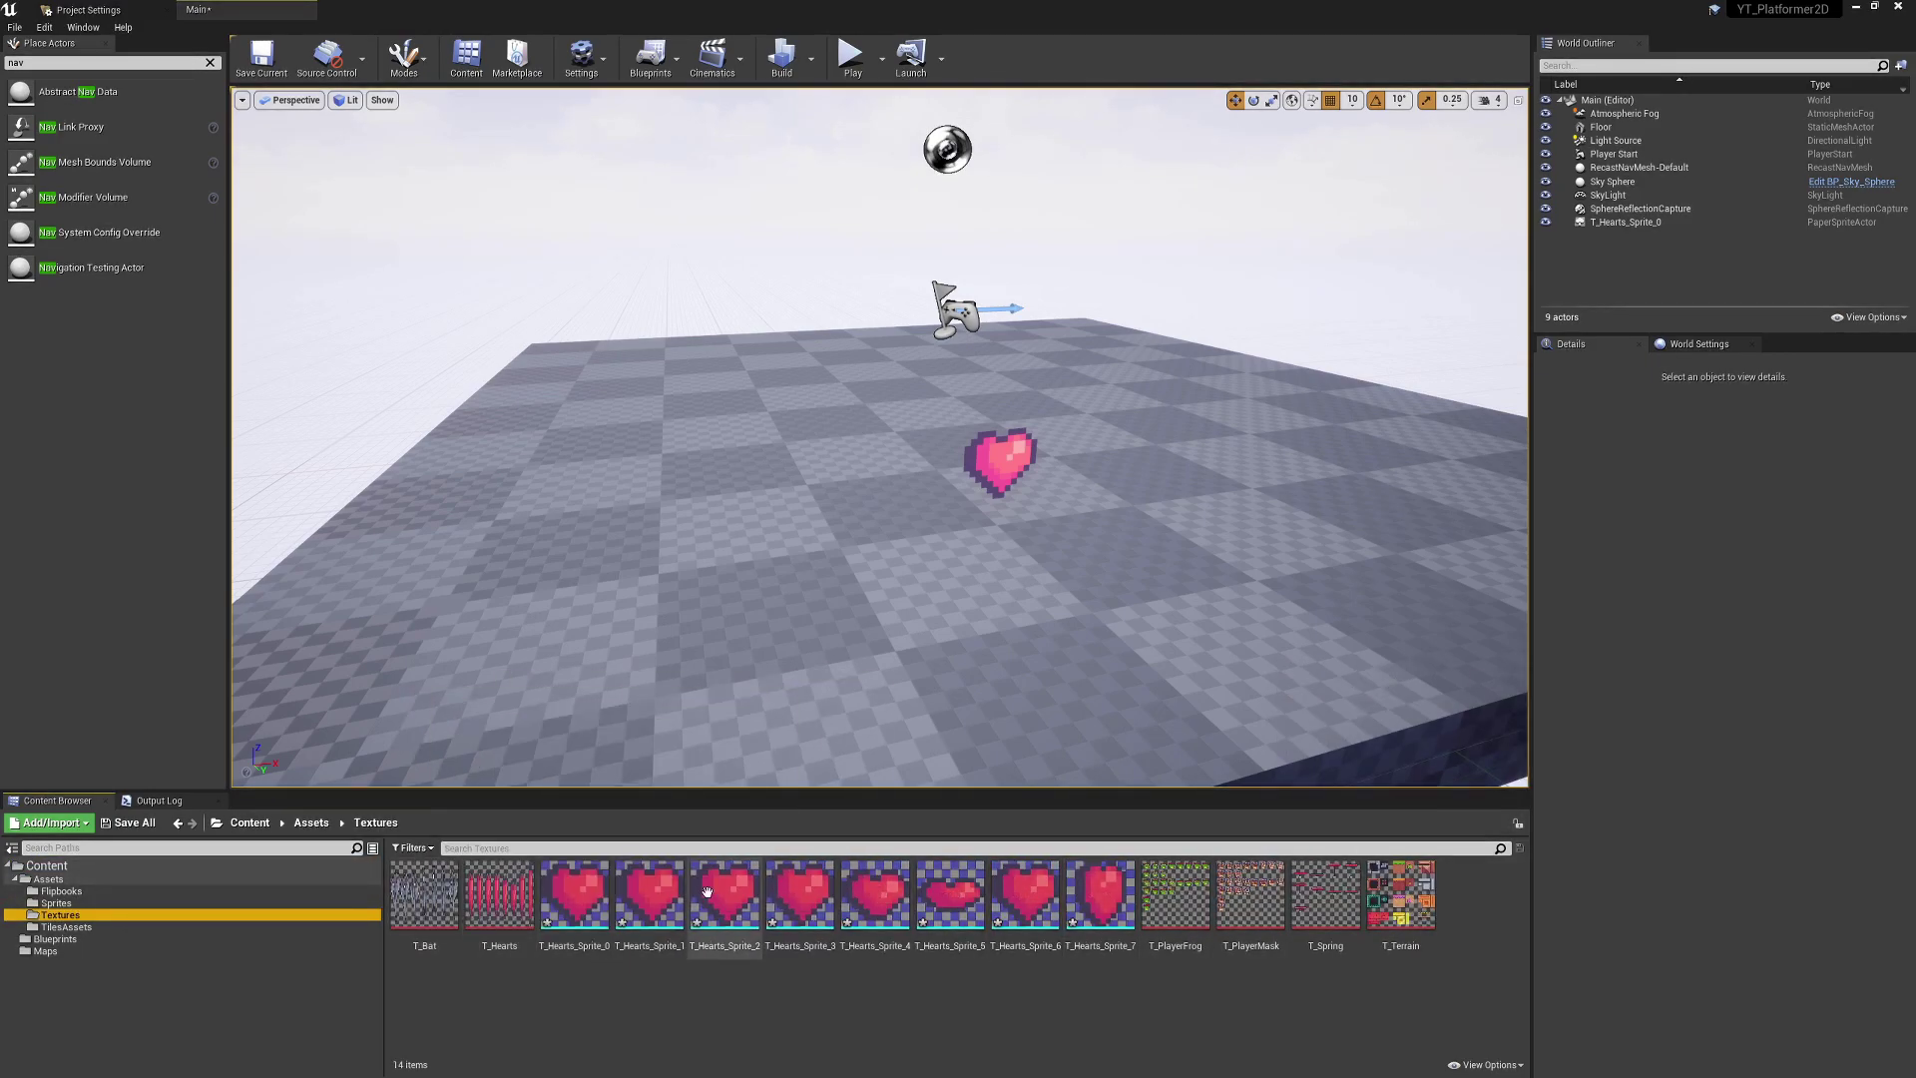
left_click(574, 898)
left_click(1100, 898, "shift")
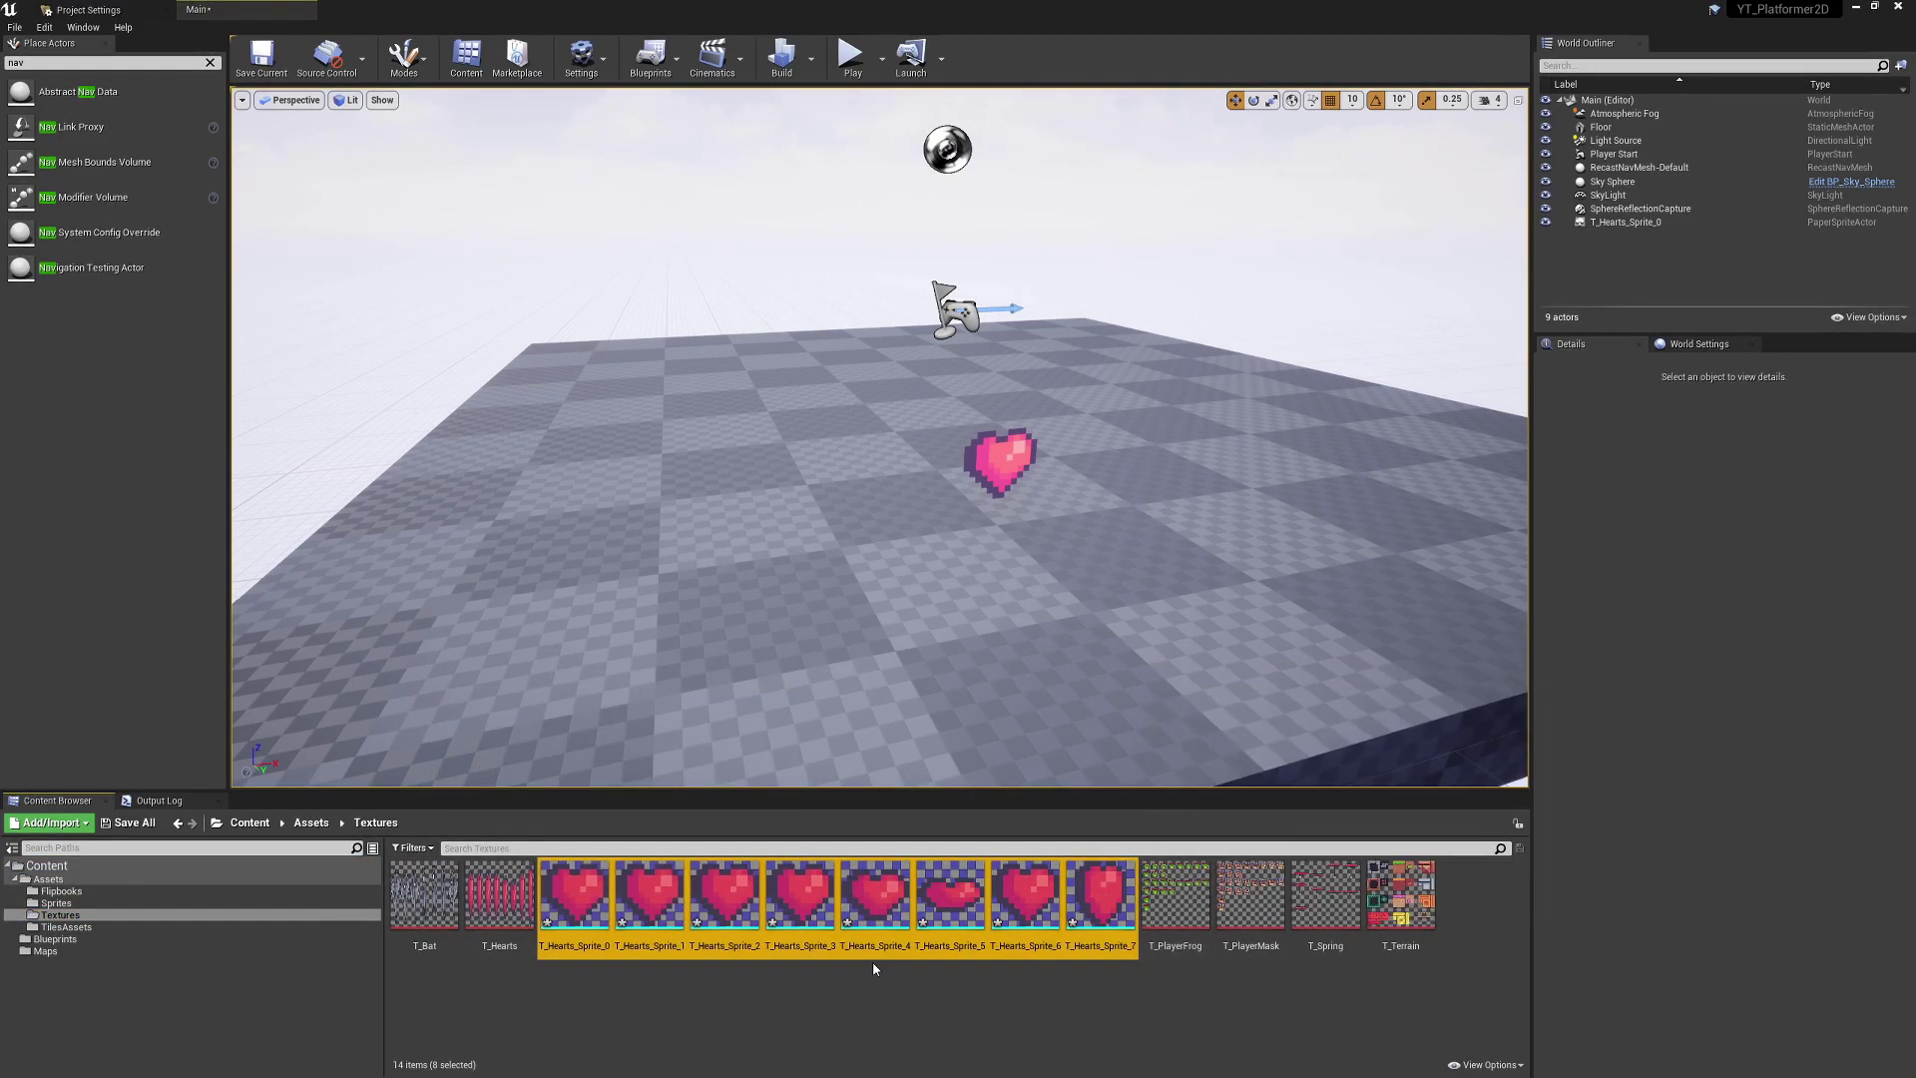
left_click(1008, 464)
key("Delete")
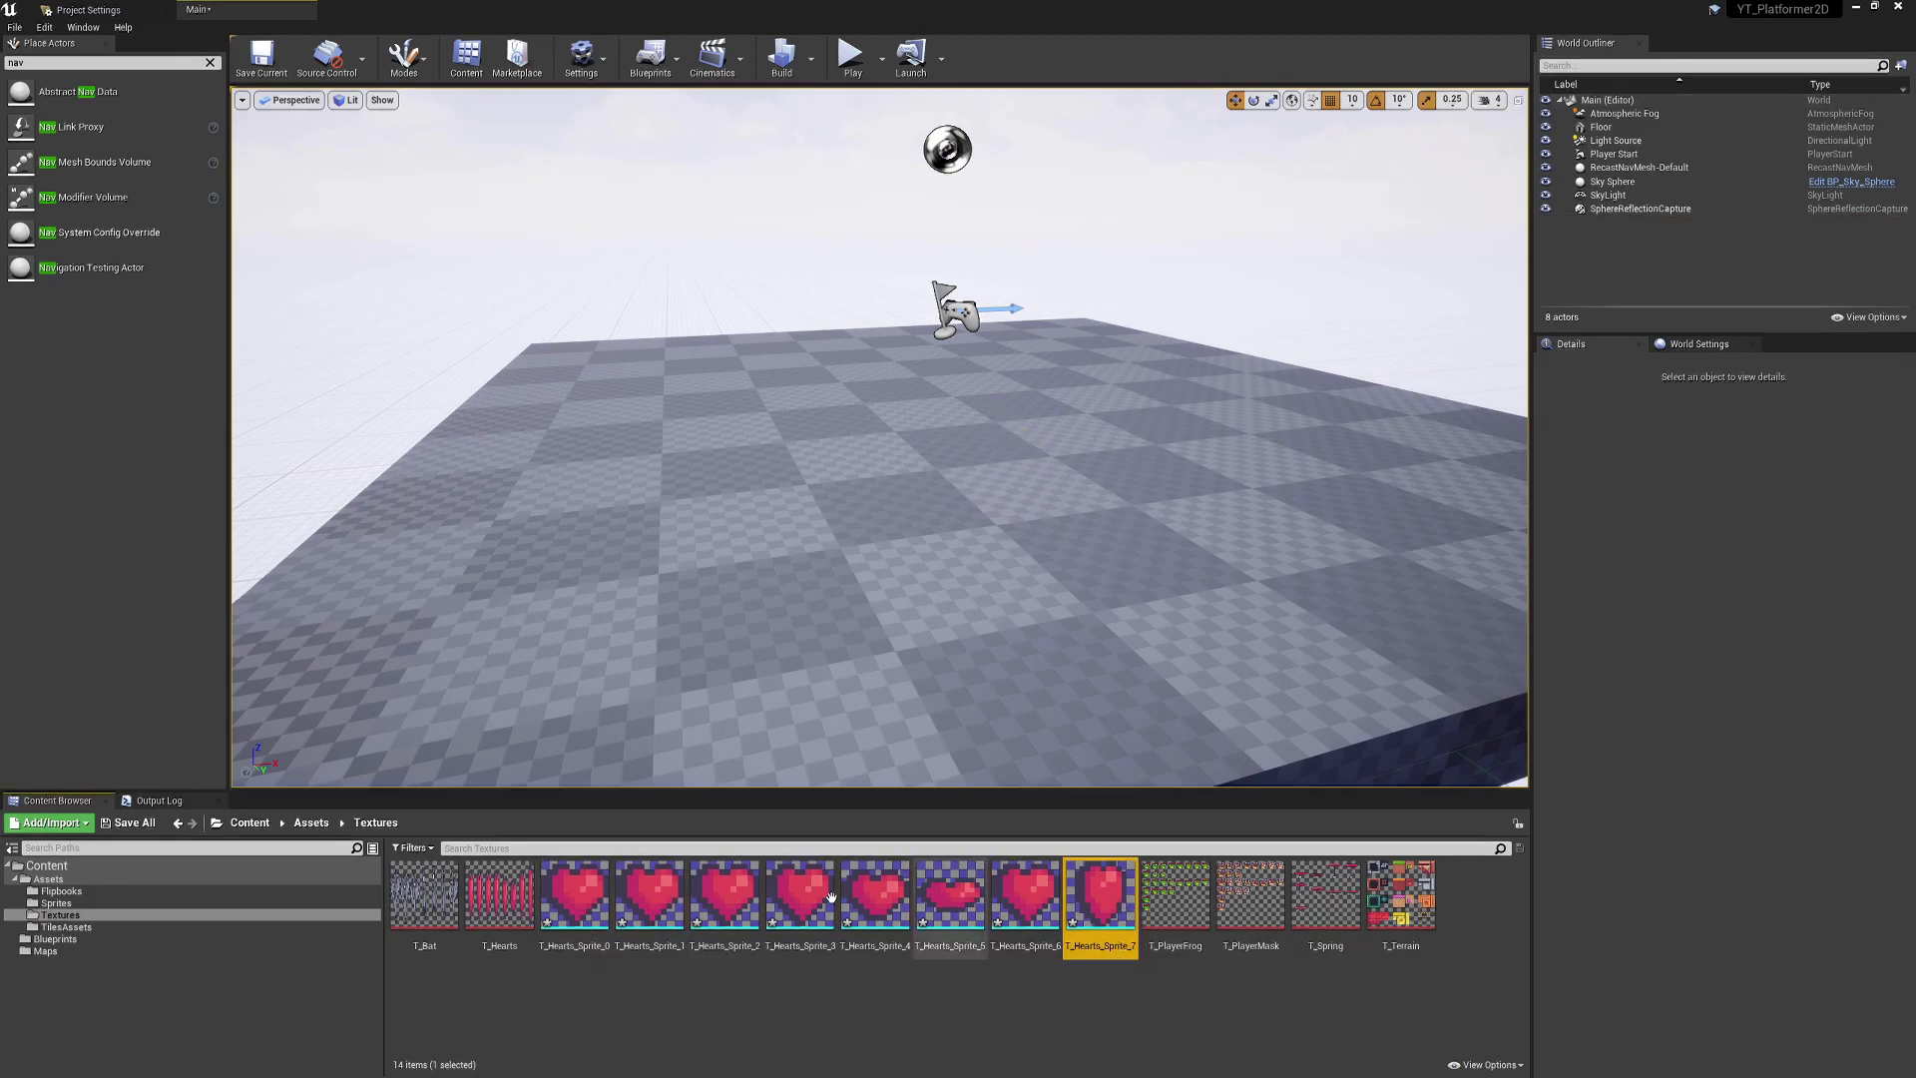
right_click(577, 913)
left_click(611, 988)
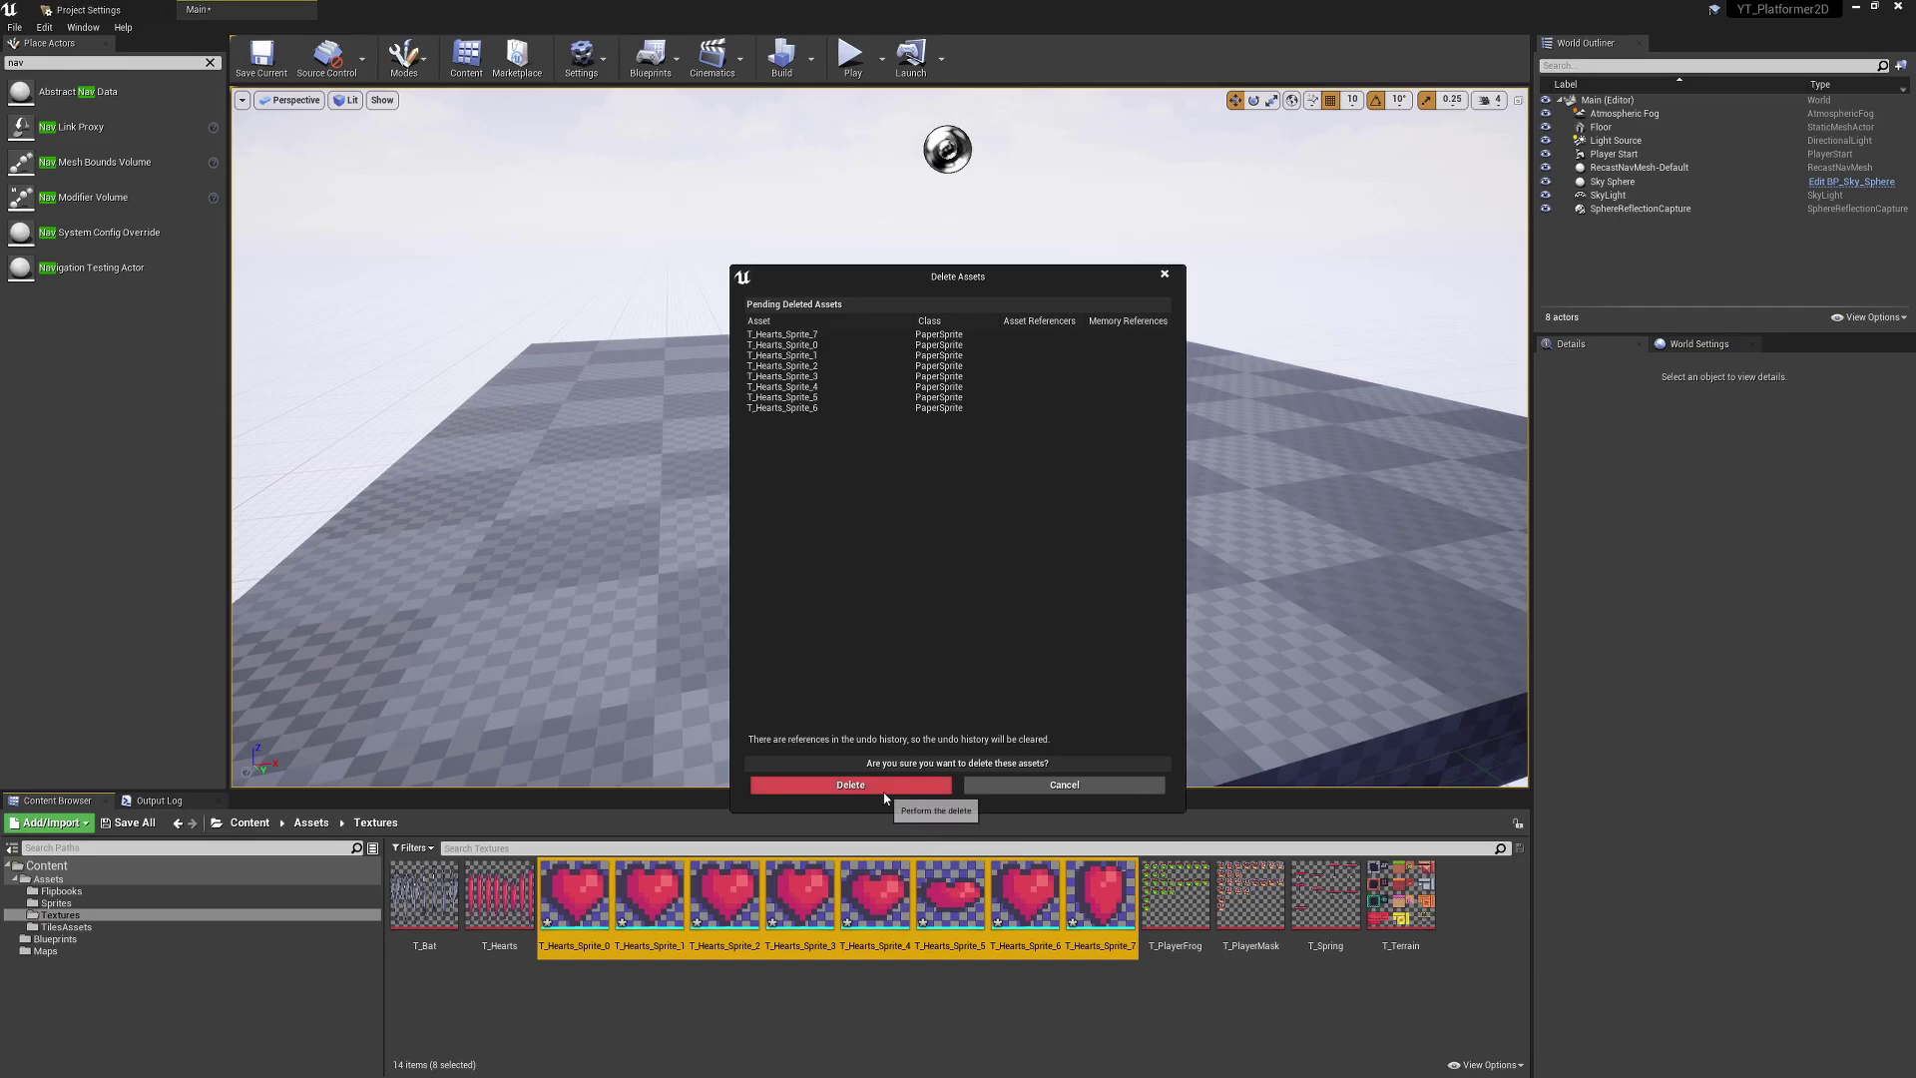
left_click(853, 784)
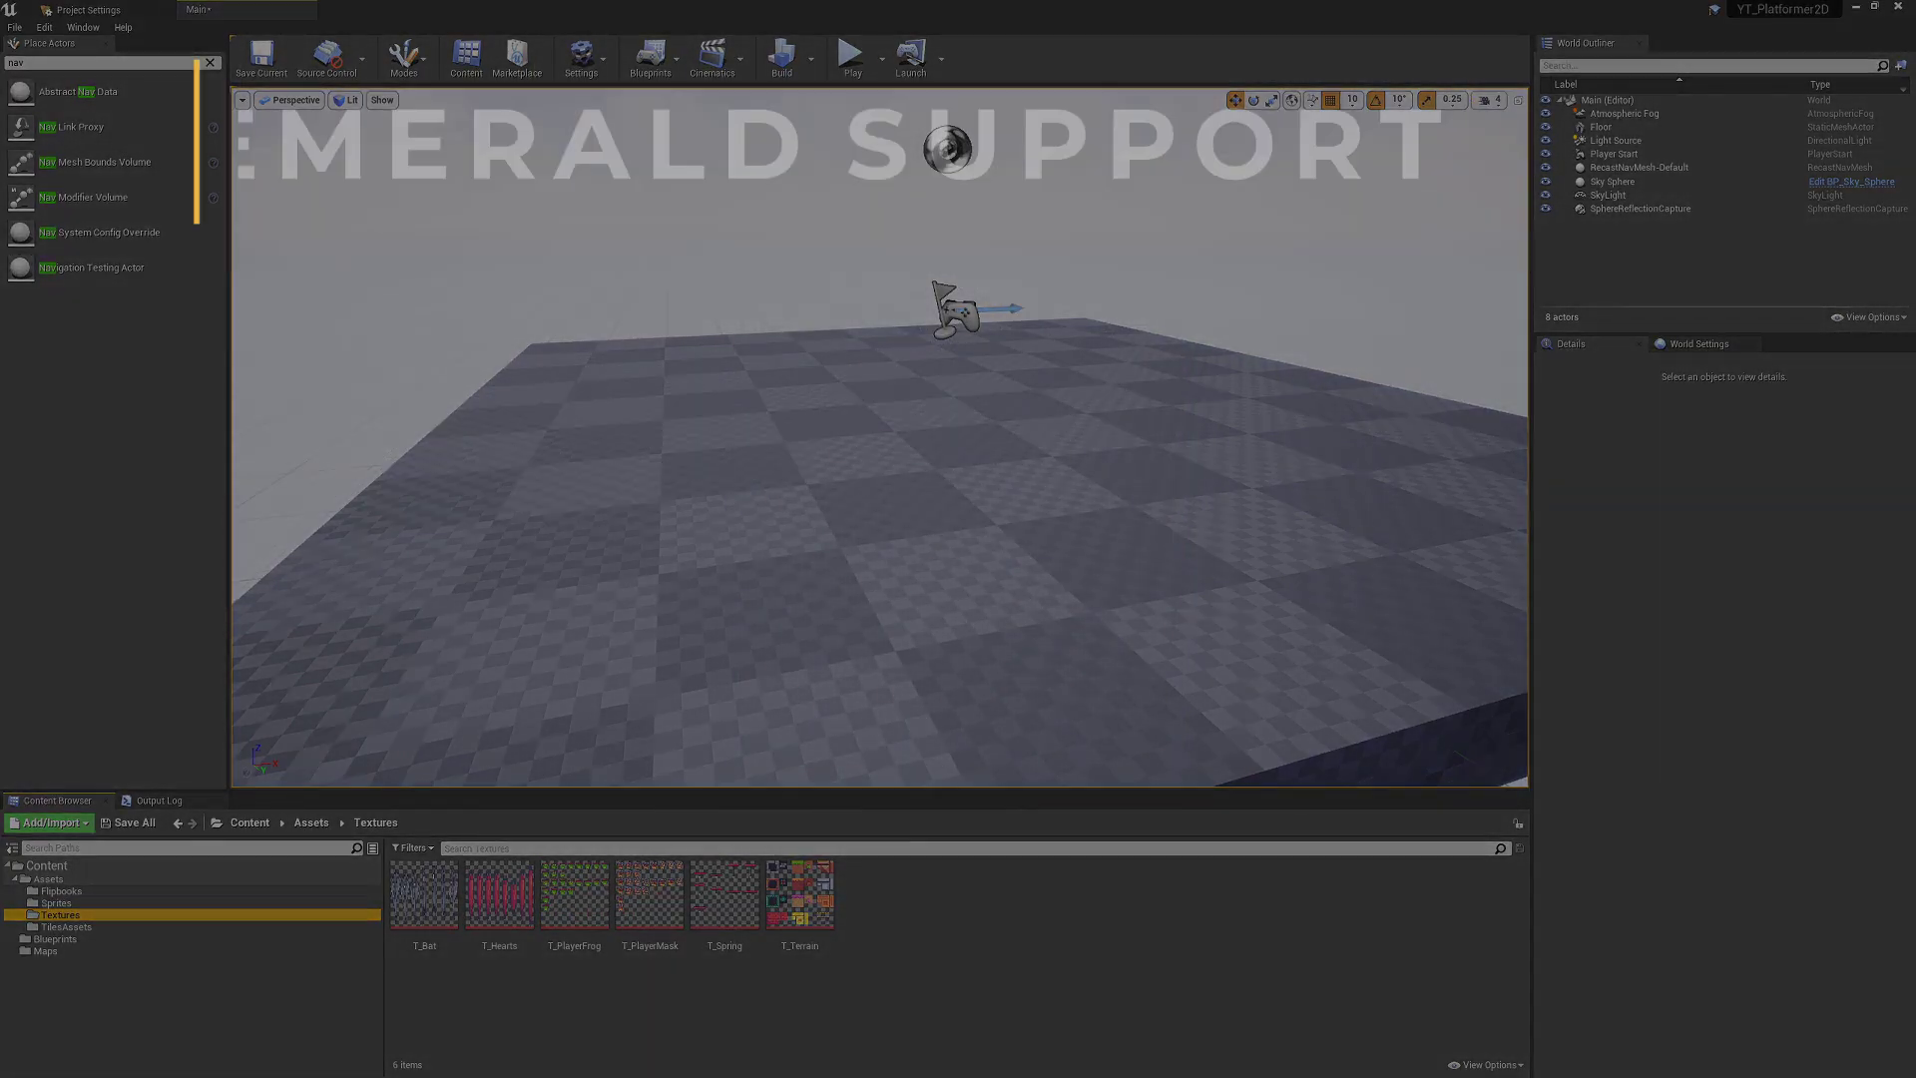